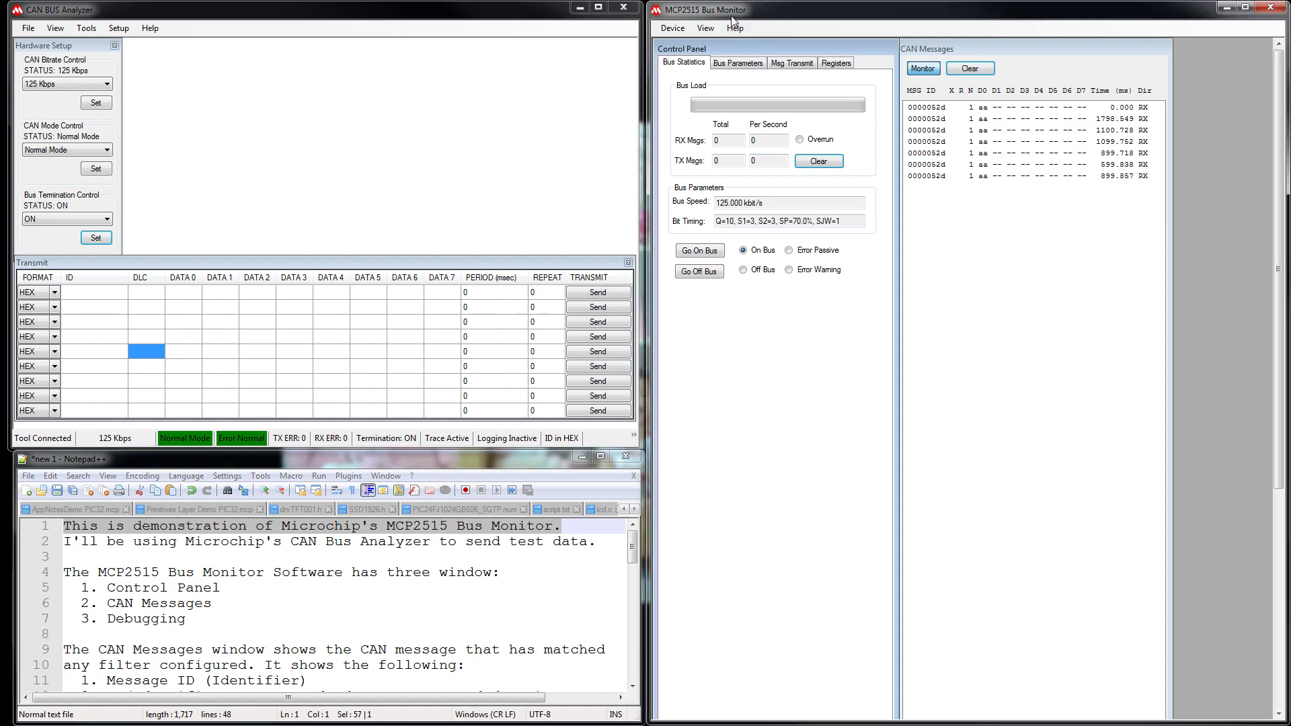
Step: Highlight the note about sending test data, switch to CAN BUS Analyzer and apply a CAN bitrate of 125 Kbps
click(44, 541)
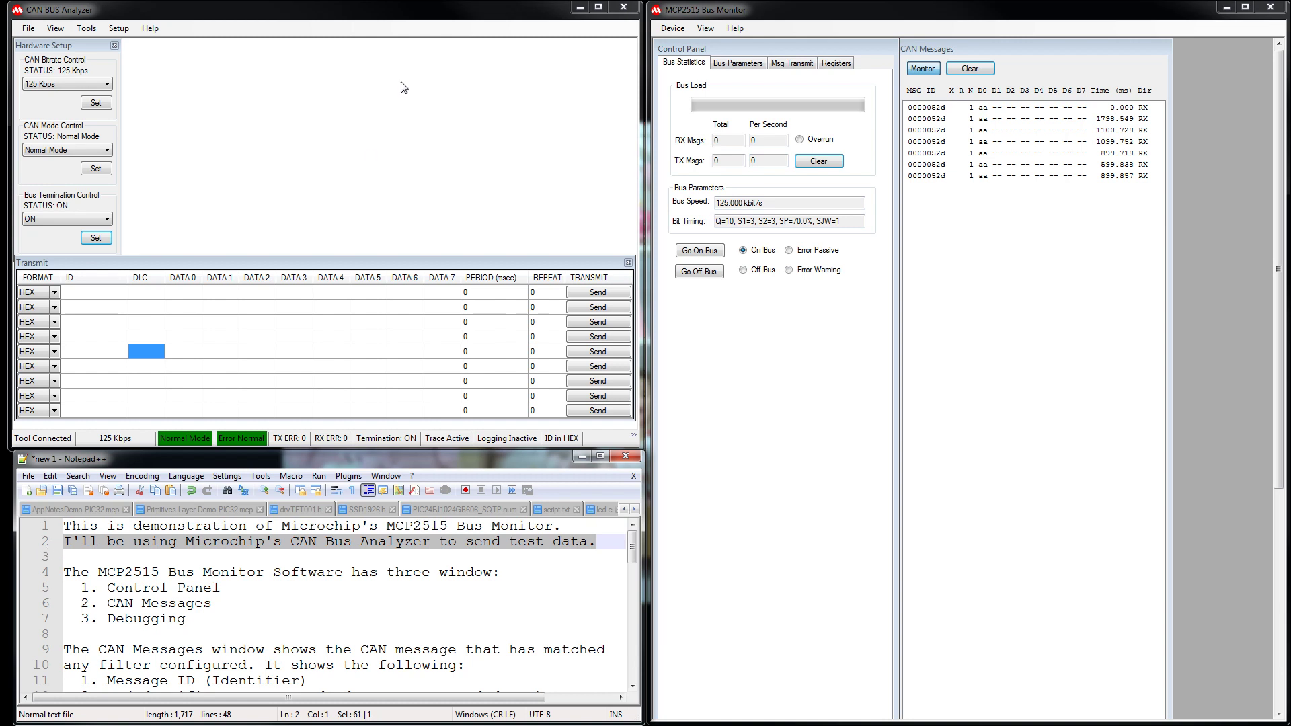
click(293, 136)
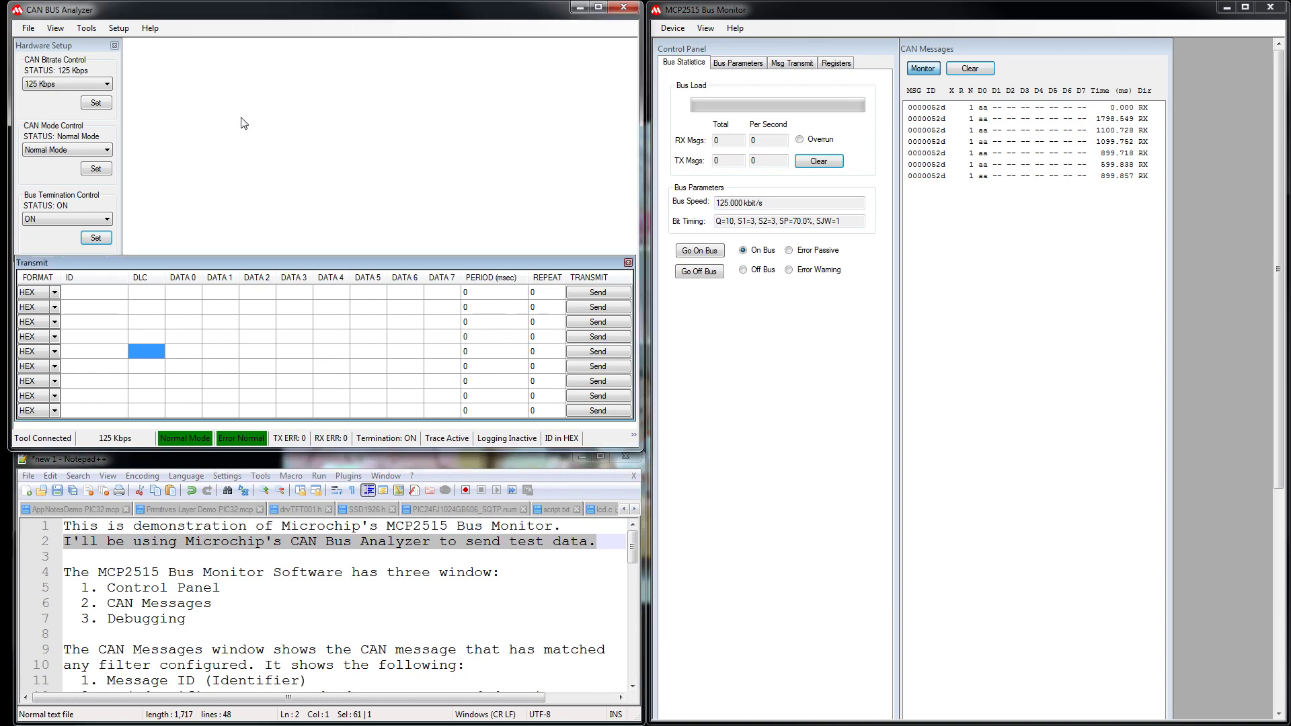
click(84, 85)
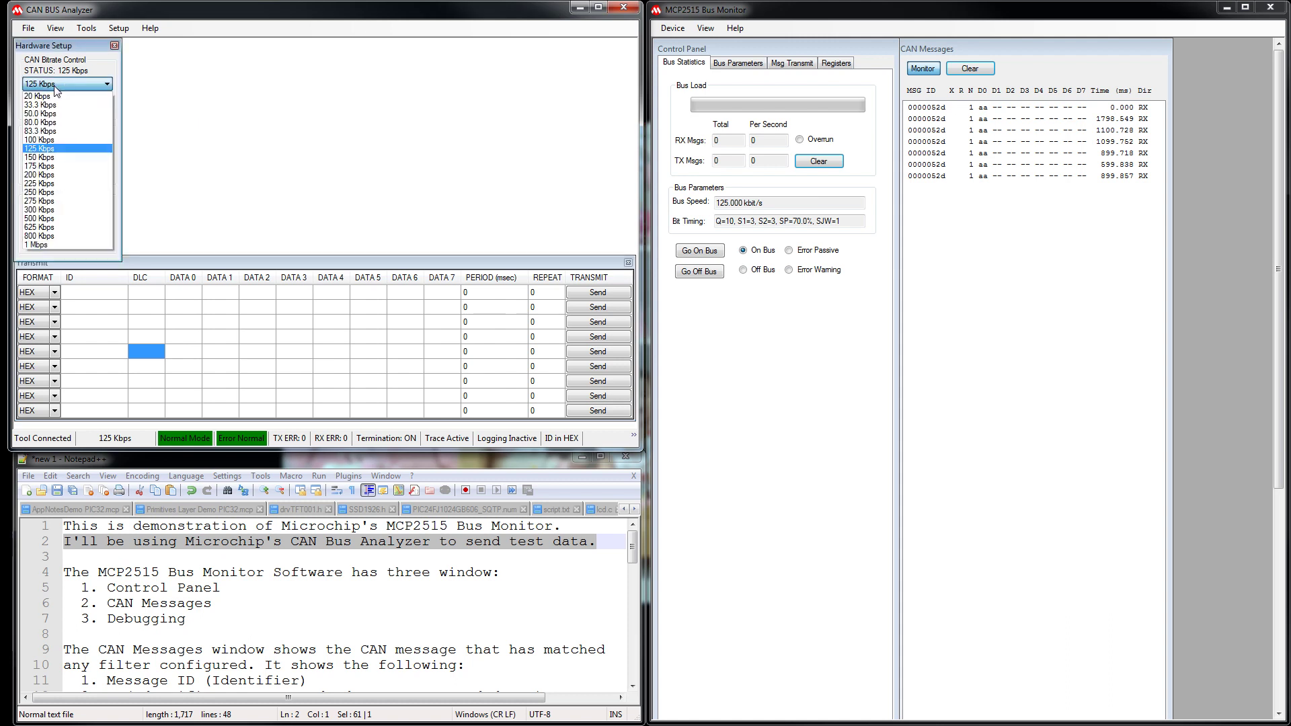
click(39, 148)
click(95, 103)
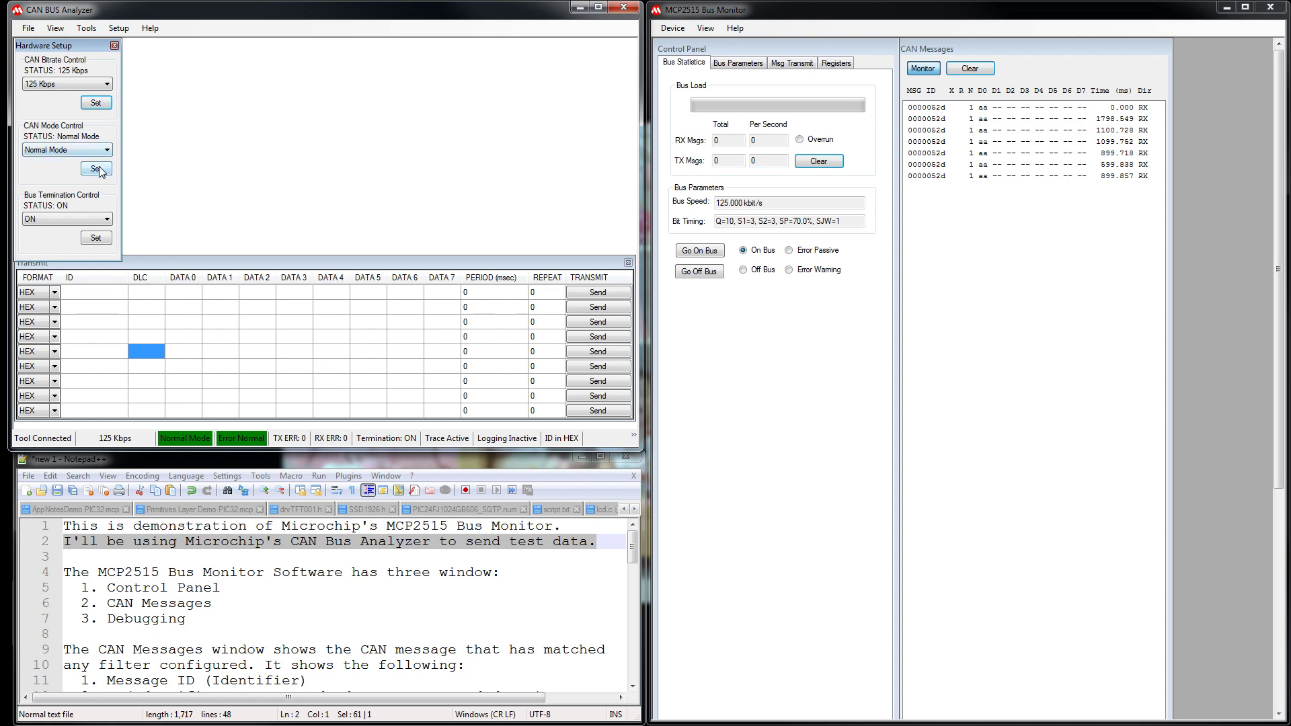
Step: Apply Normal Mode as the CAN mode and ON as the bus termination, and activate the Transmit pane
click(63, 154)
click(64, 162)
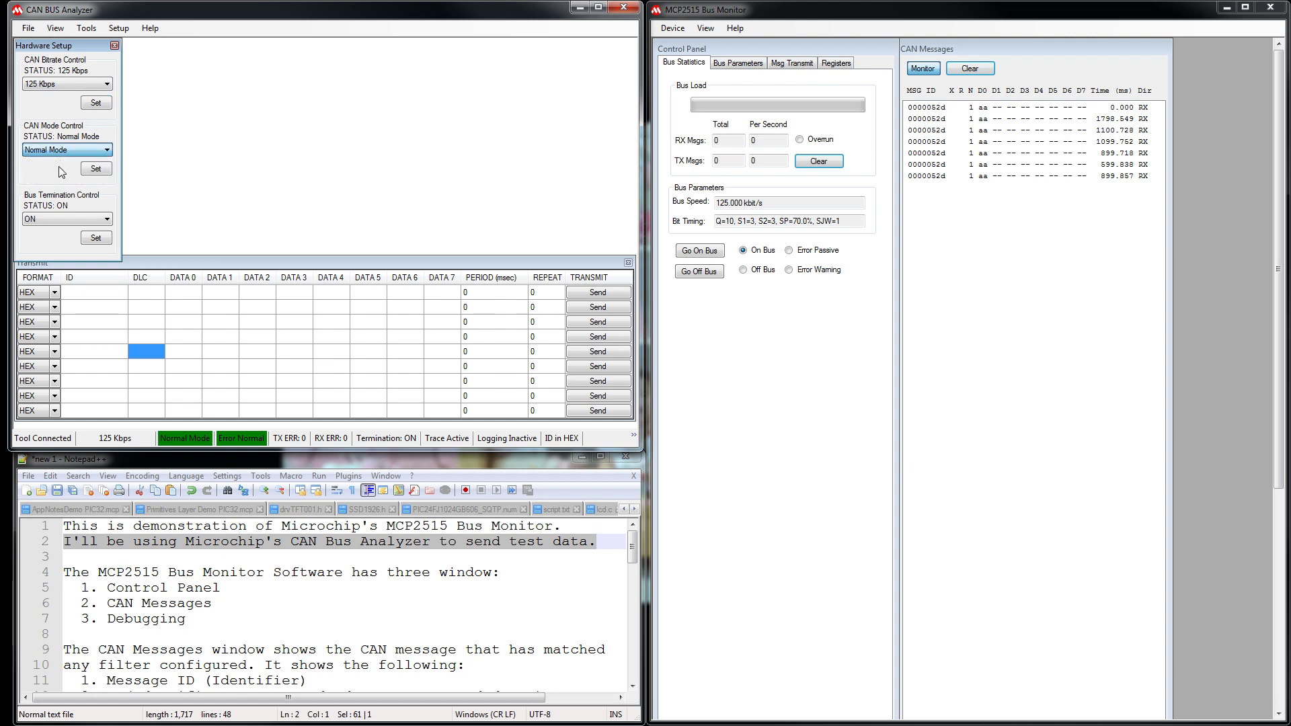
click(93, 170)
click(92, 239)
click(151, 263)
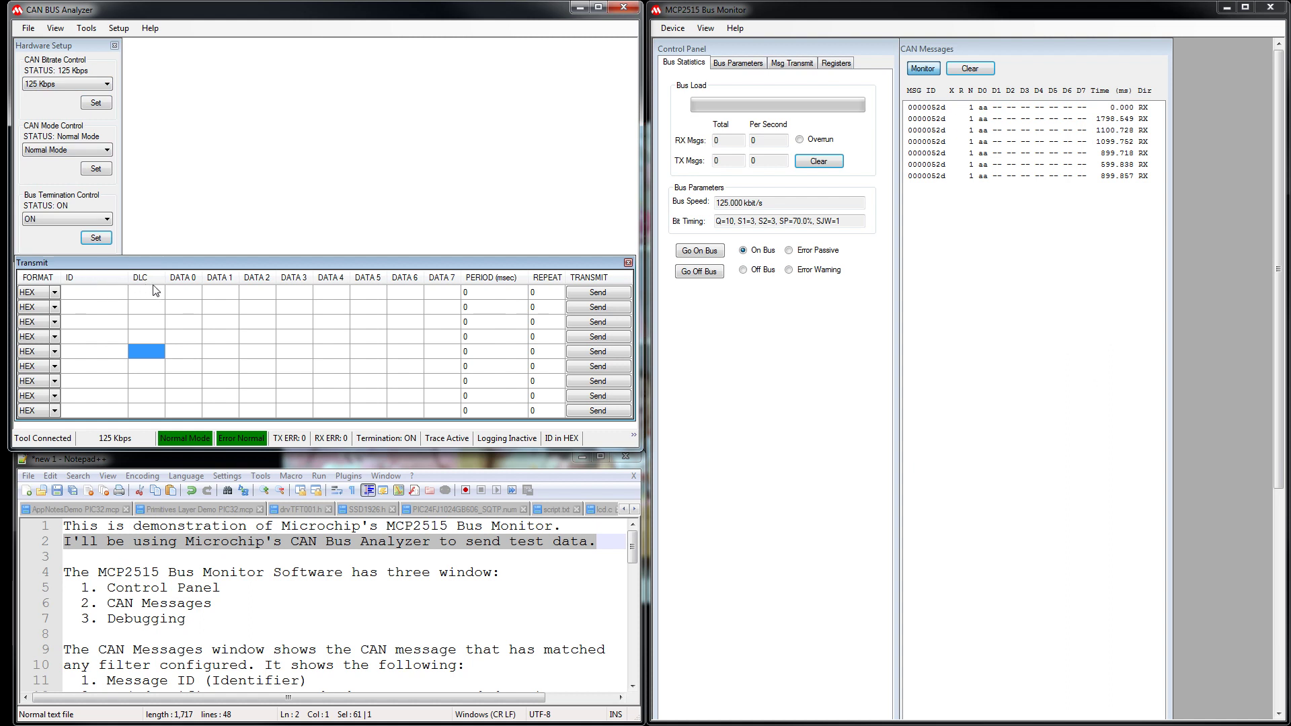
Step: Highlight the Control Panel and CAN Messages entries in the Notepad++ notes and activate the matching windows in MCP2515 Bus Monitor
click(377, 599)
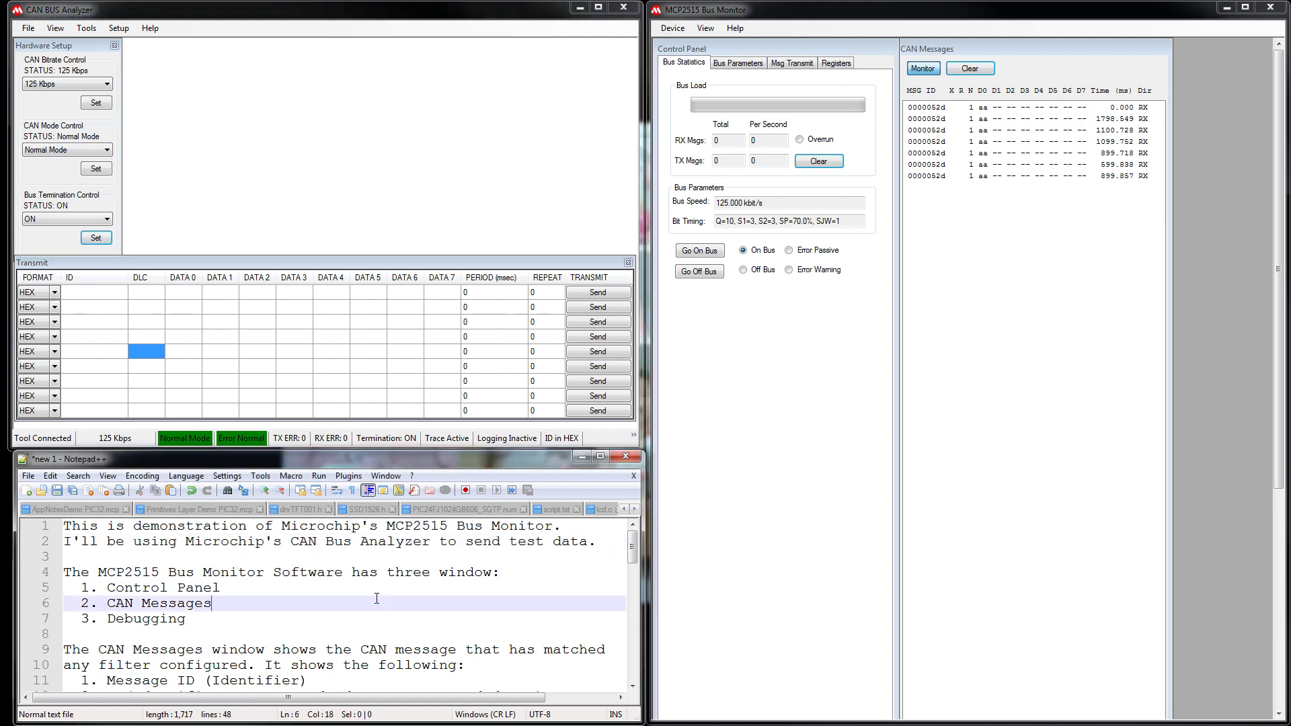
drag(513, 571, 64, 572)
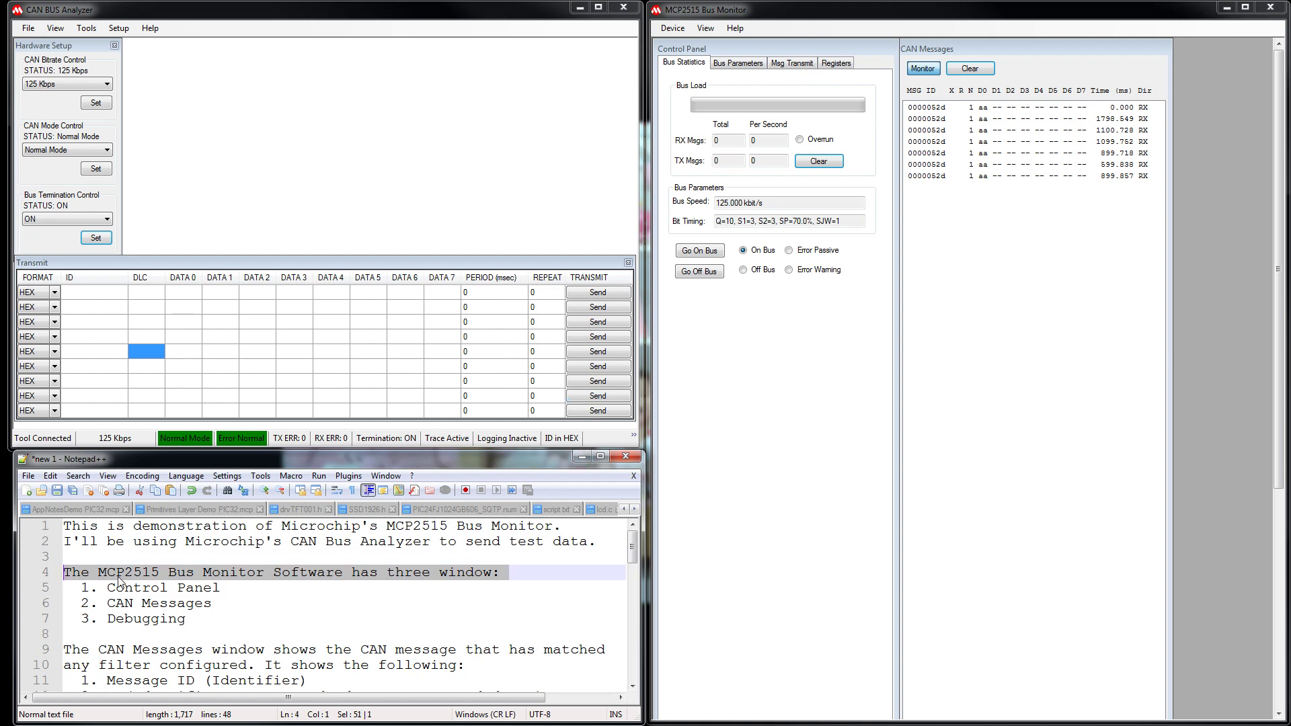
drag(219, 588, 109, 590)
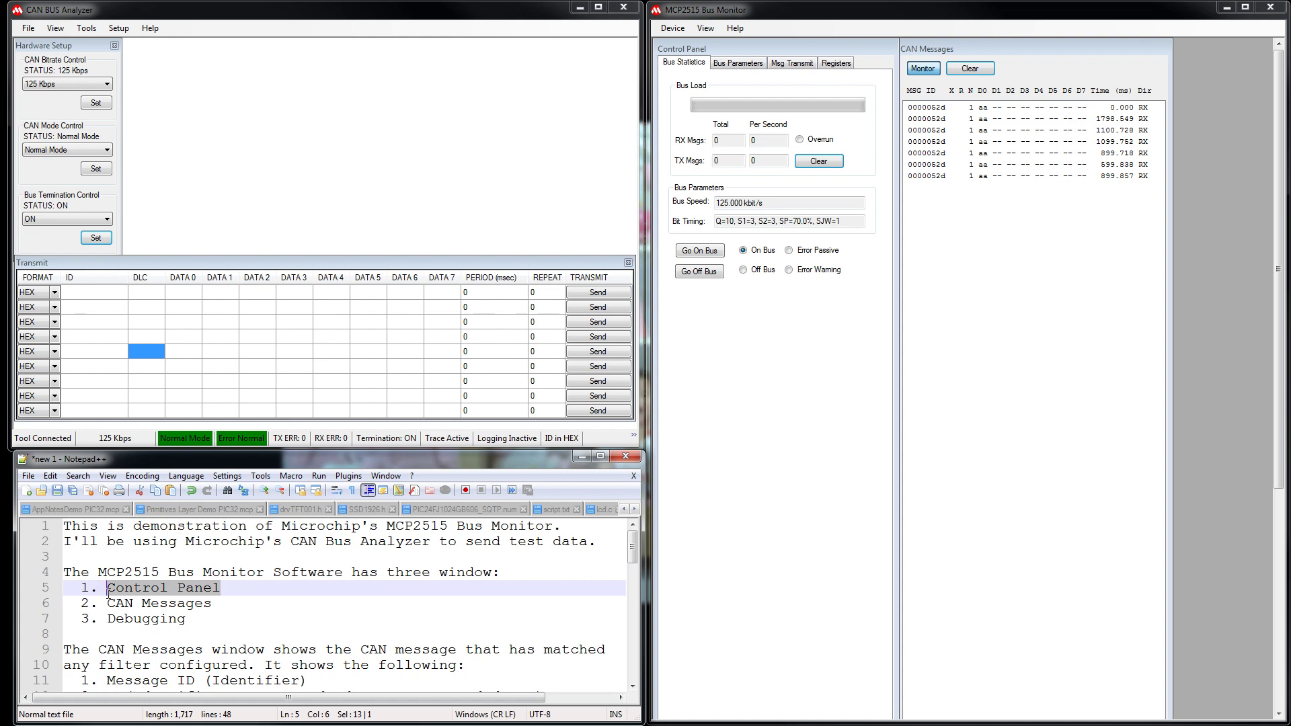
click(724, 55)
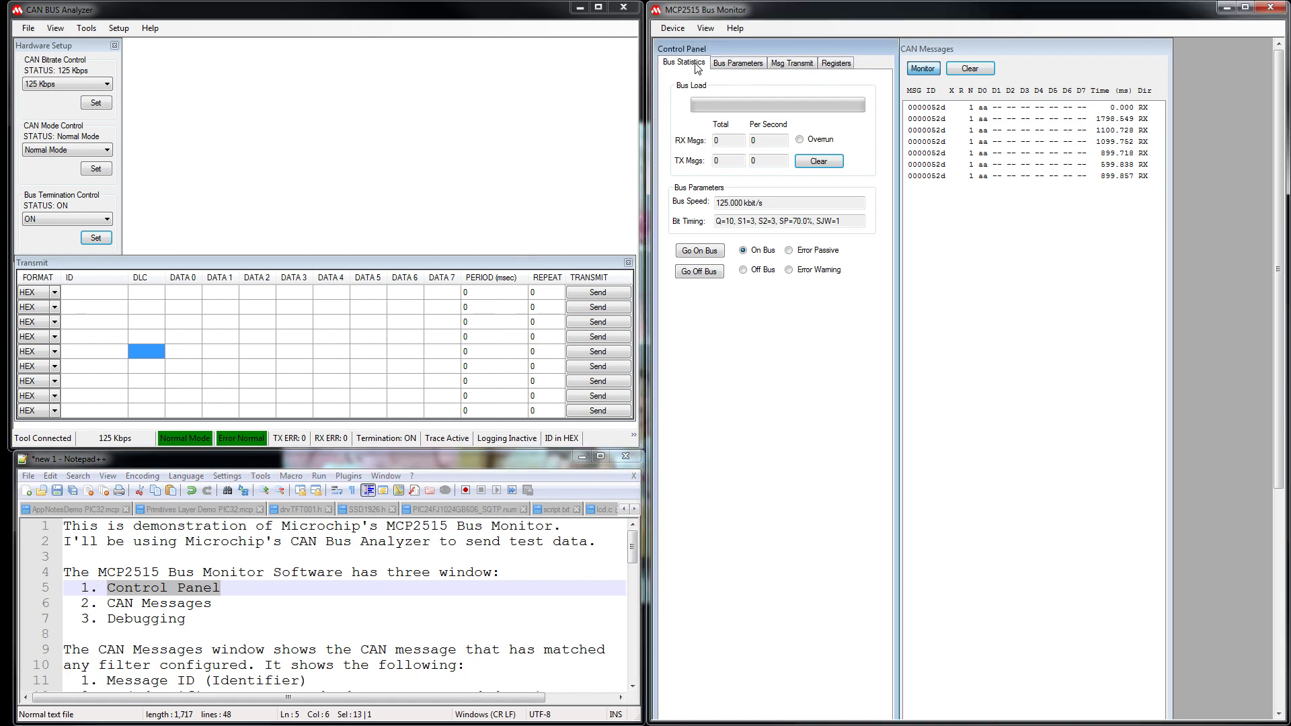
drag(214, 610, 108, 604)
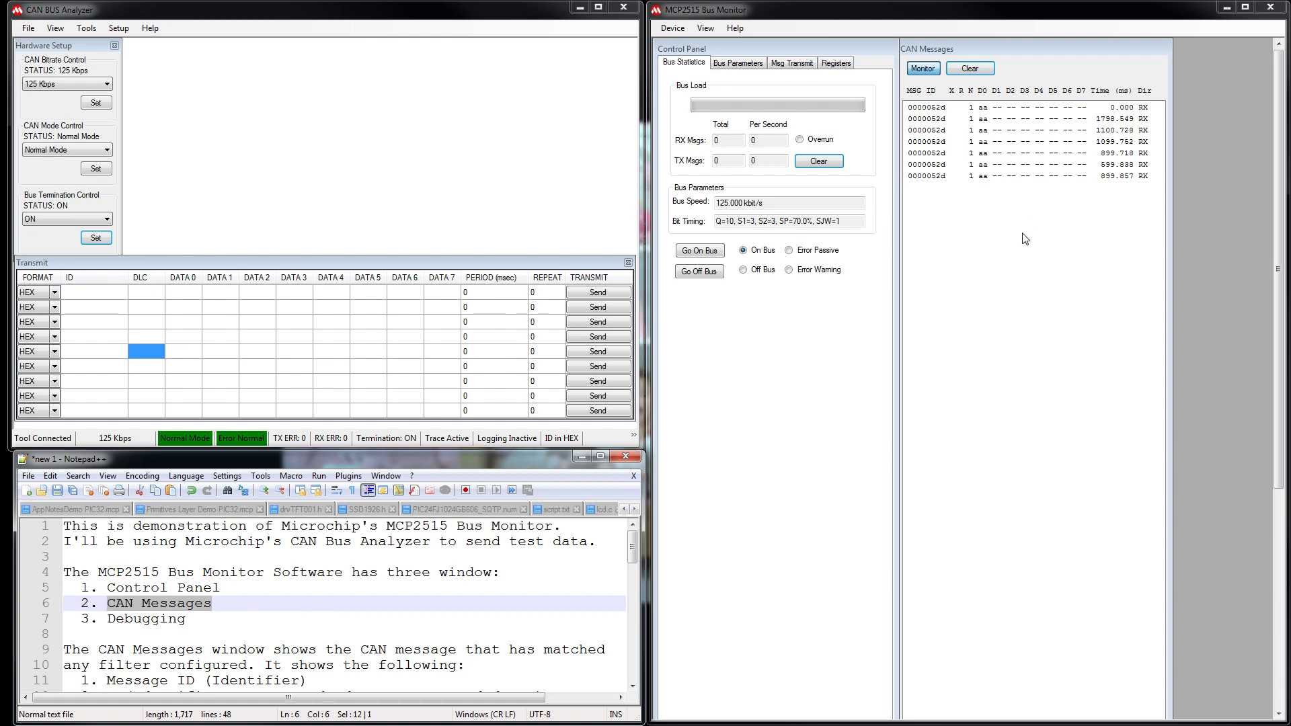
click(950, 49)
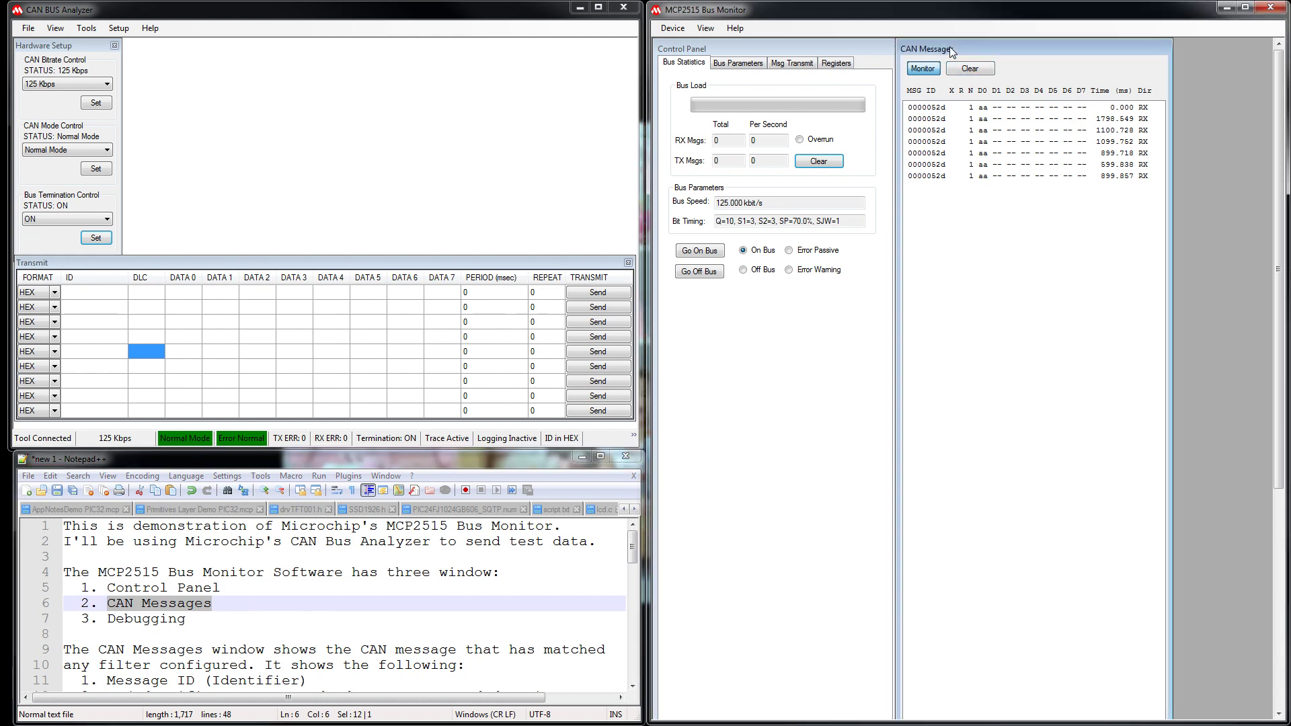
Step: Append "(I hide it purposely)." to the Debugging entry of the window list in the Notepad++ notes
click(189, 616)
key(shift+Left)
key(shift+Left)
key(shift+Left)
key(shift+Left)
key(shift+Left)
key(shift+Left)
key(shift+Left)
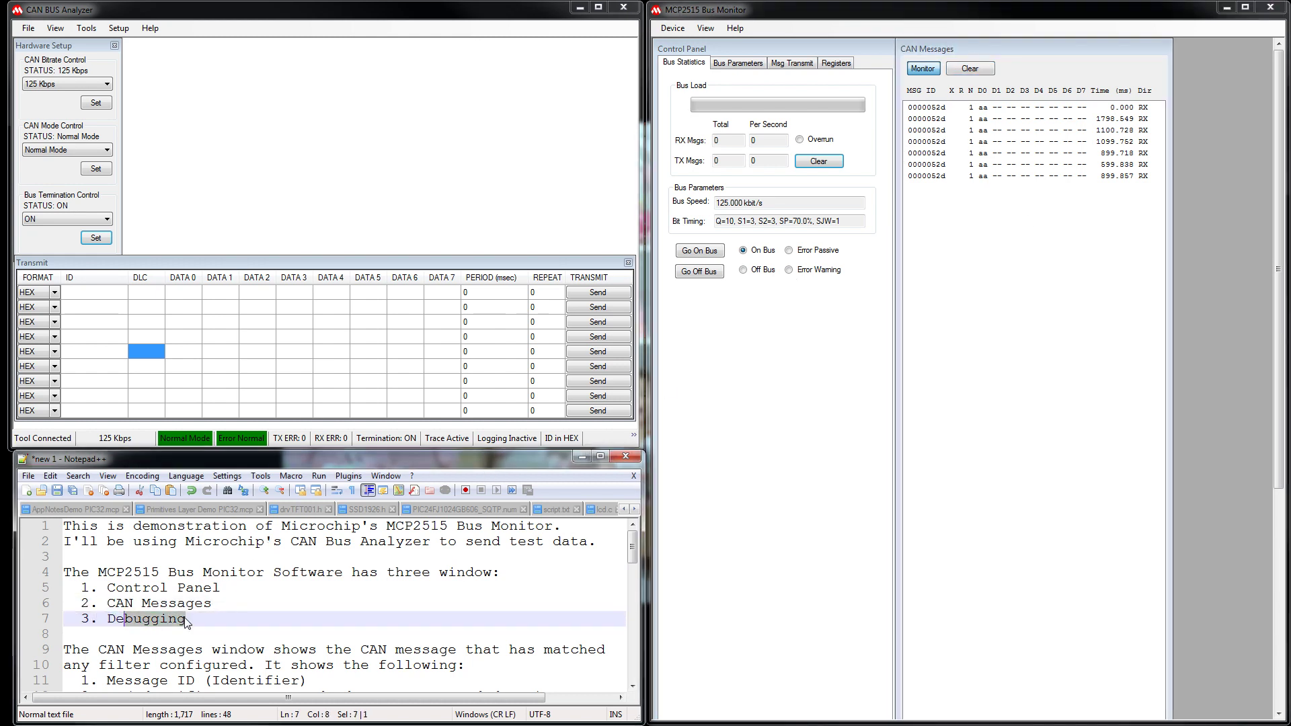
click(188, 619)
text(()
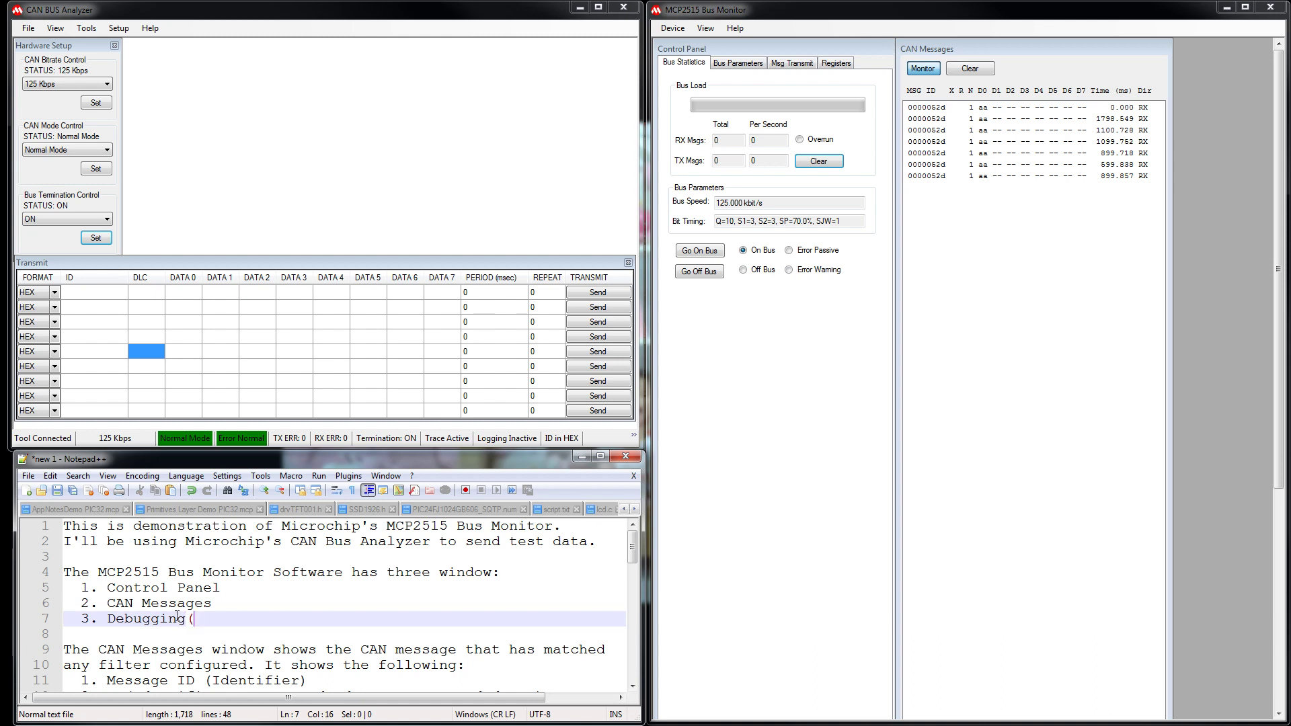
text(I hide it purpose)
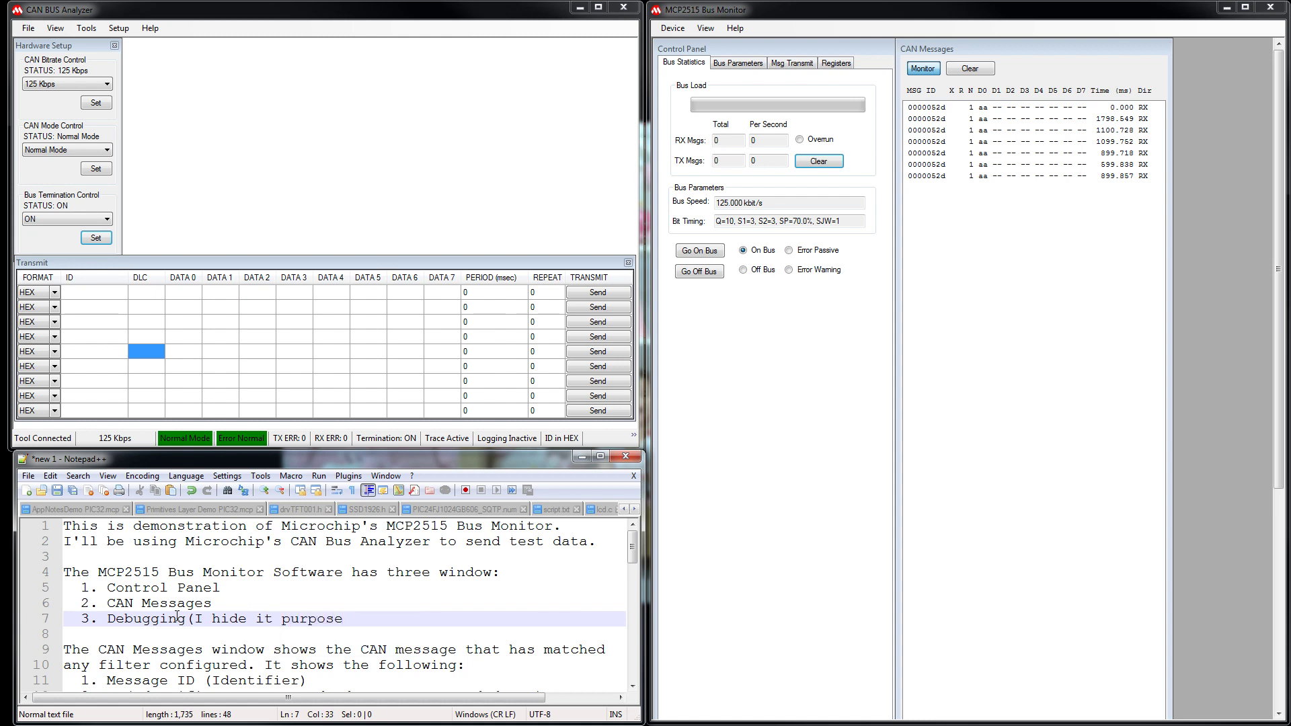
text(ly)/)
key(BackSpace)
text(.)
Step: Highlight the sentence in the notes describing the CAN Messages window and its match to any filter configured
click(632, 685)
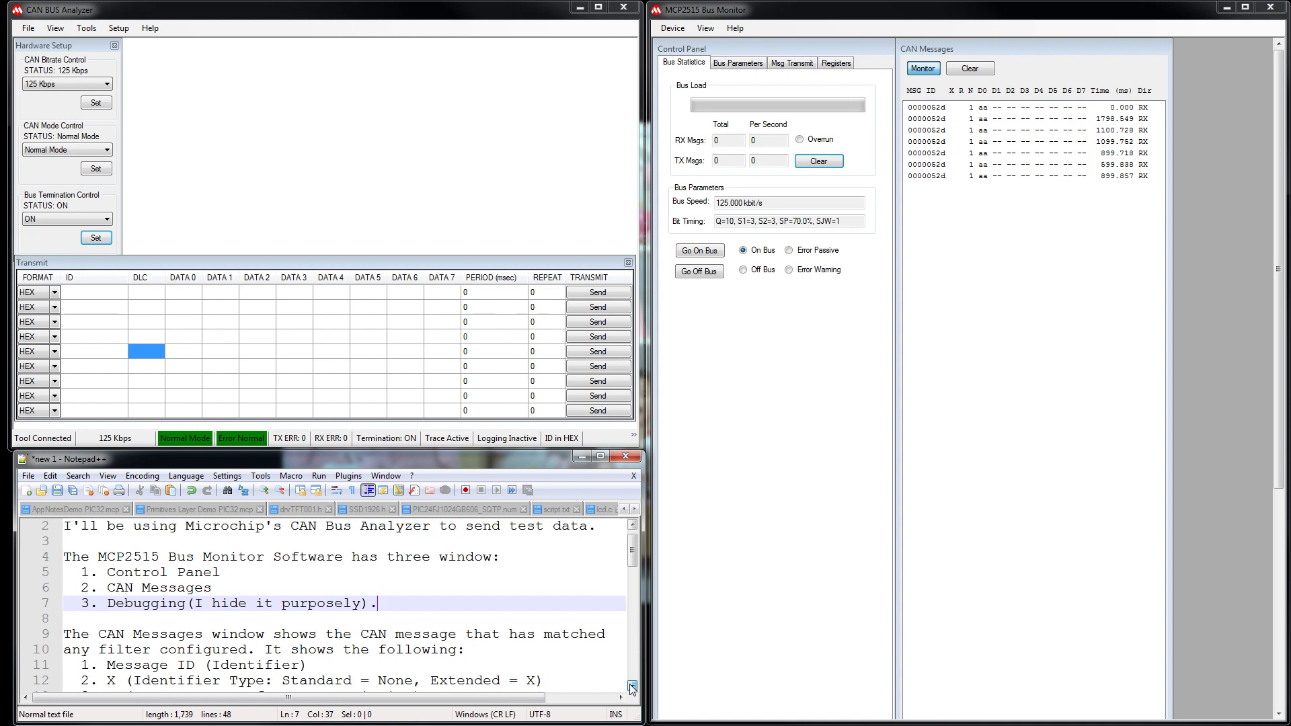
click(631, 686)
click(631, 686)
click(632, 686)
click(631, 686)
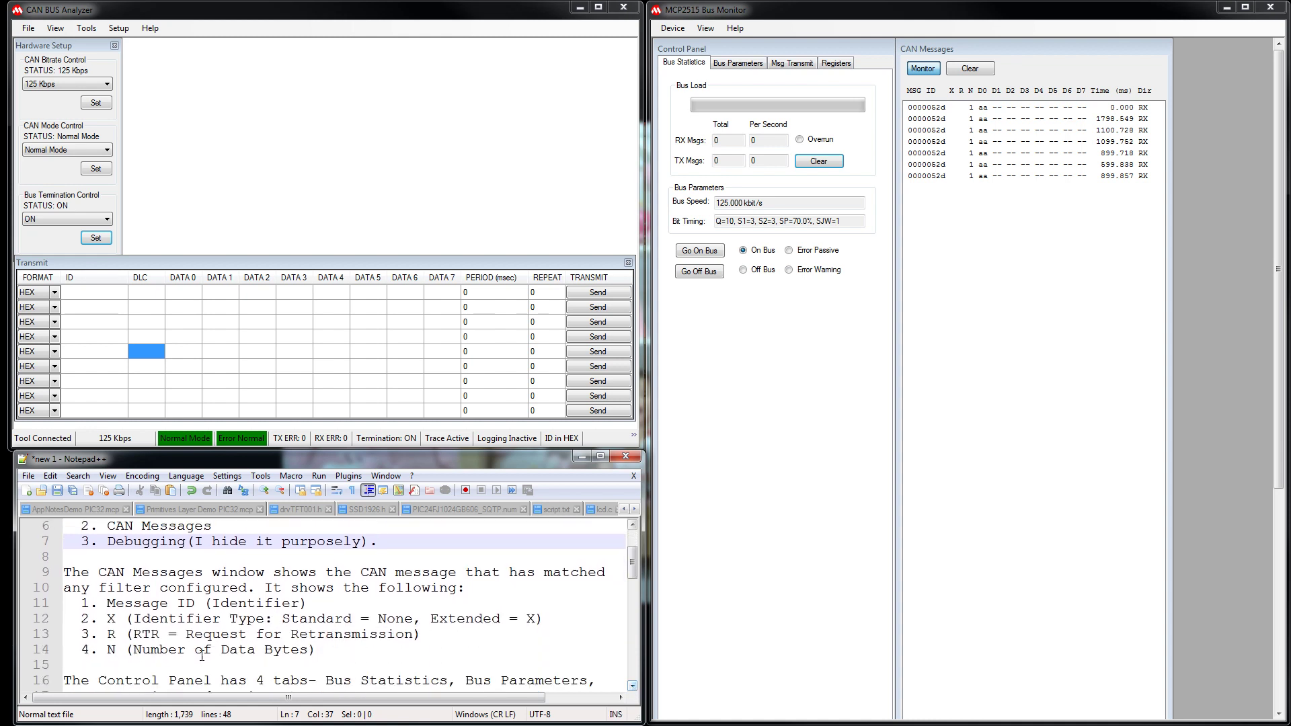
drag(63, 572, 606, 574)
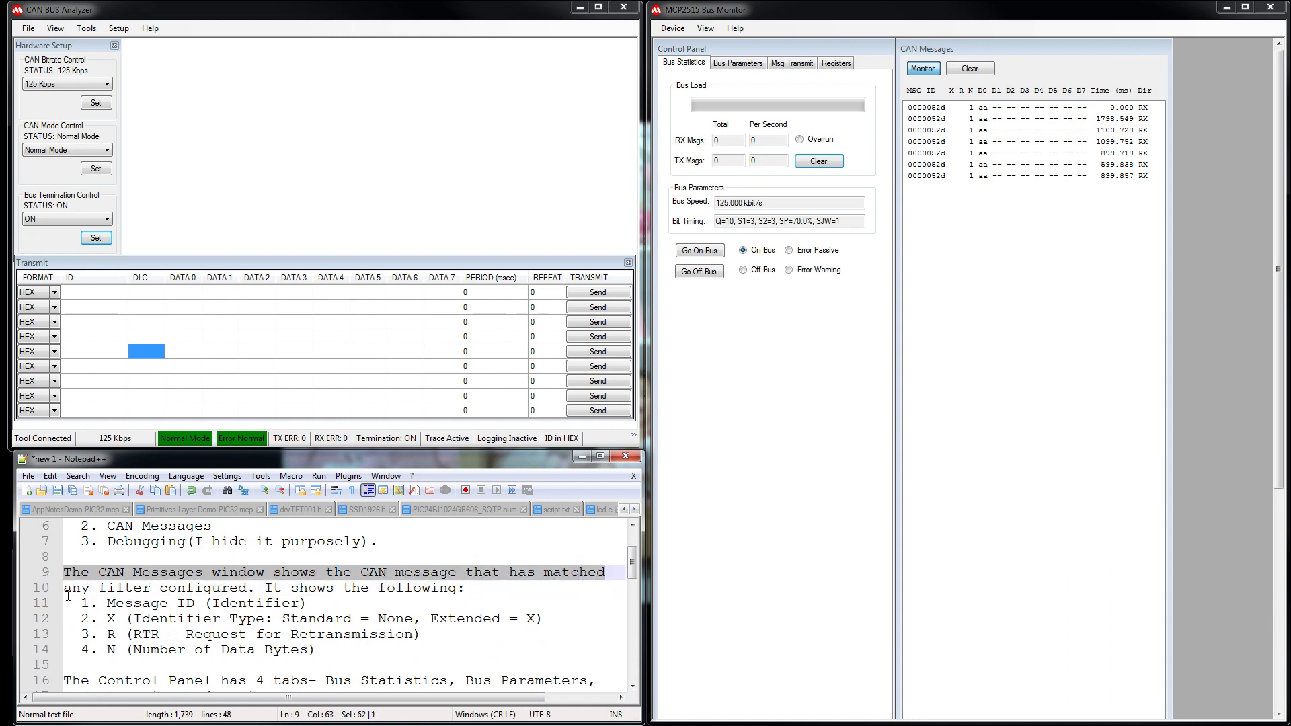
drag(65, 593, 263, 588)
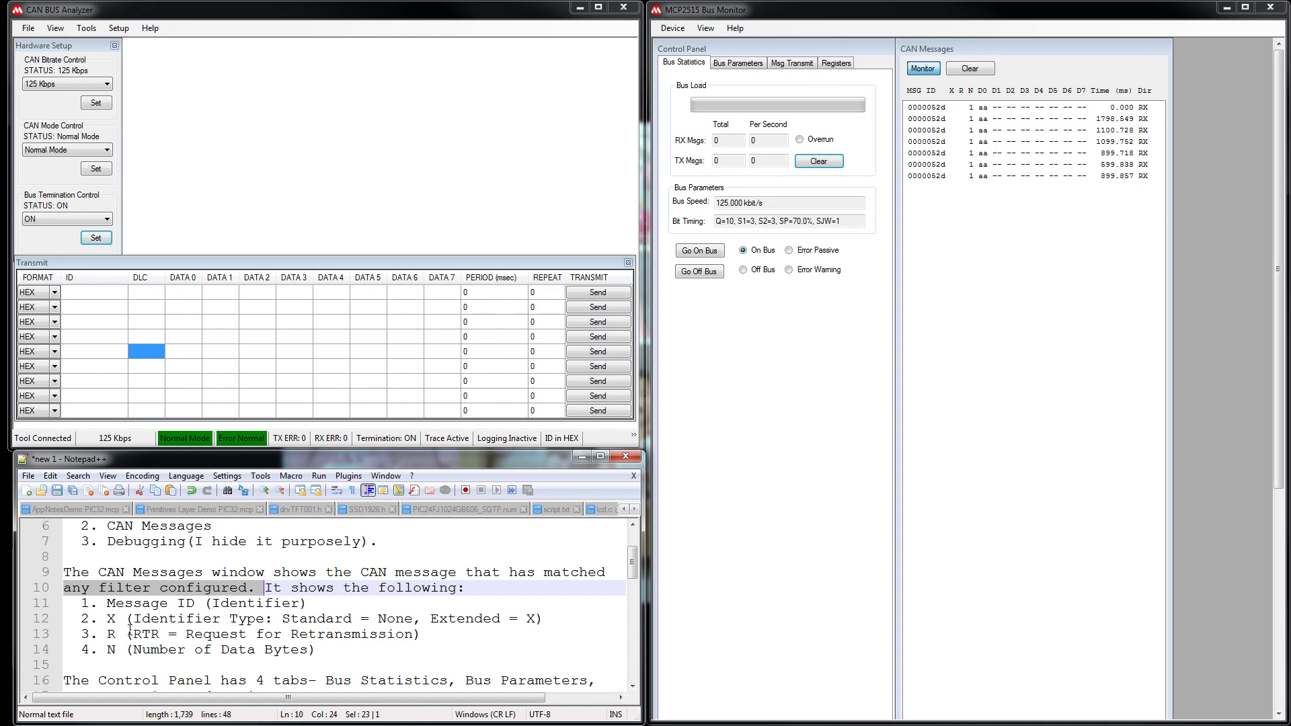
Step: Highlight one by one the Message ID, X, R and N entries in the notes' list of CAN message columns
click(304, 636)
drag(308, 603, 109, 603)
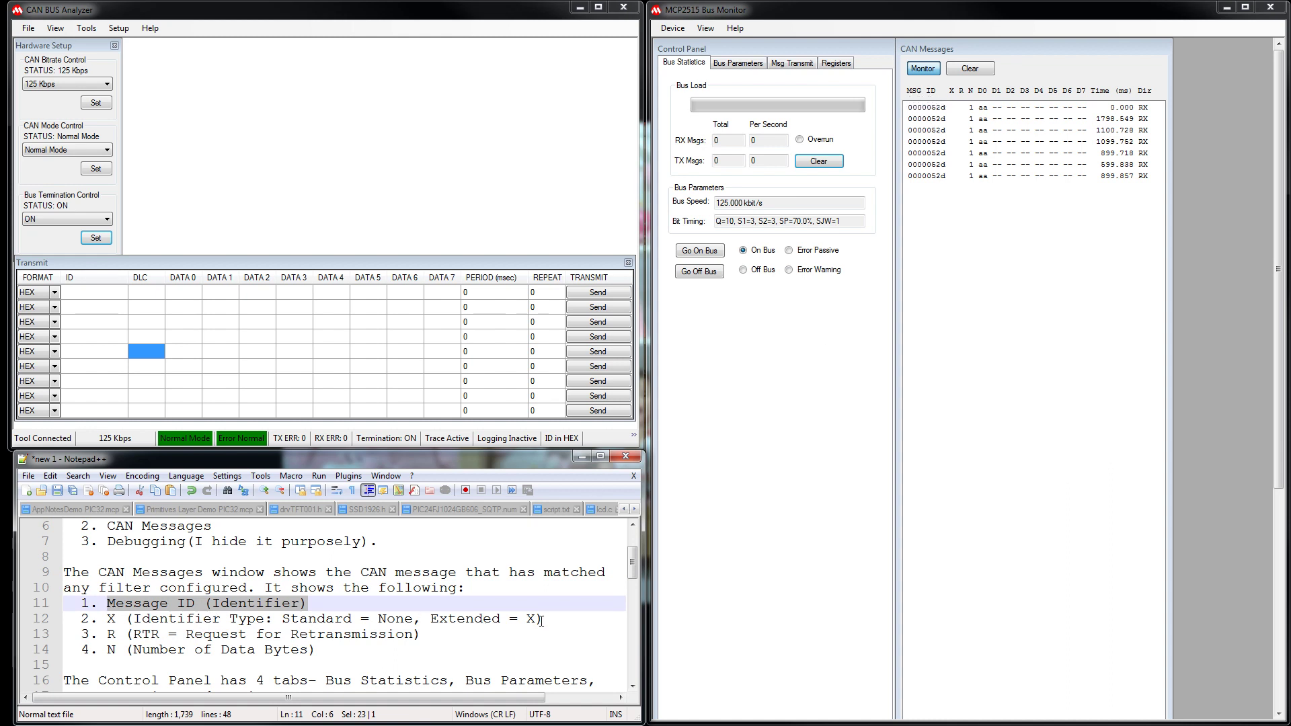
drag(541, 620, 84, 619)
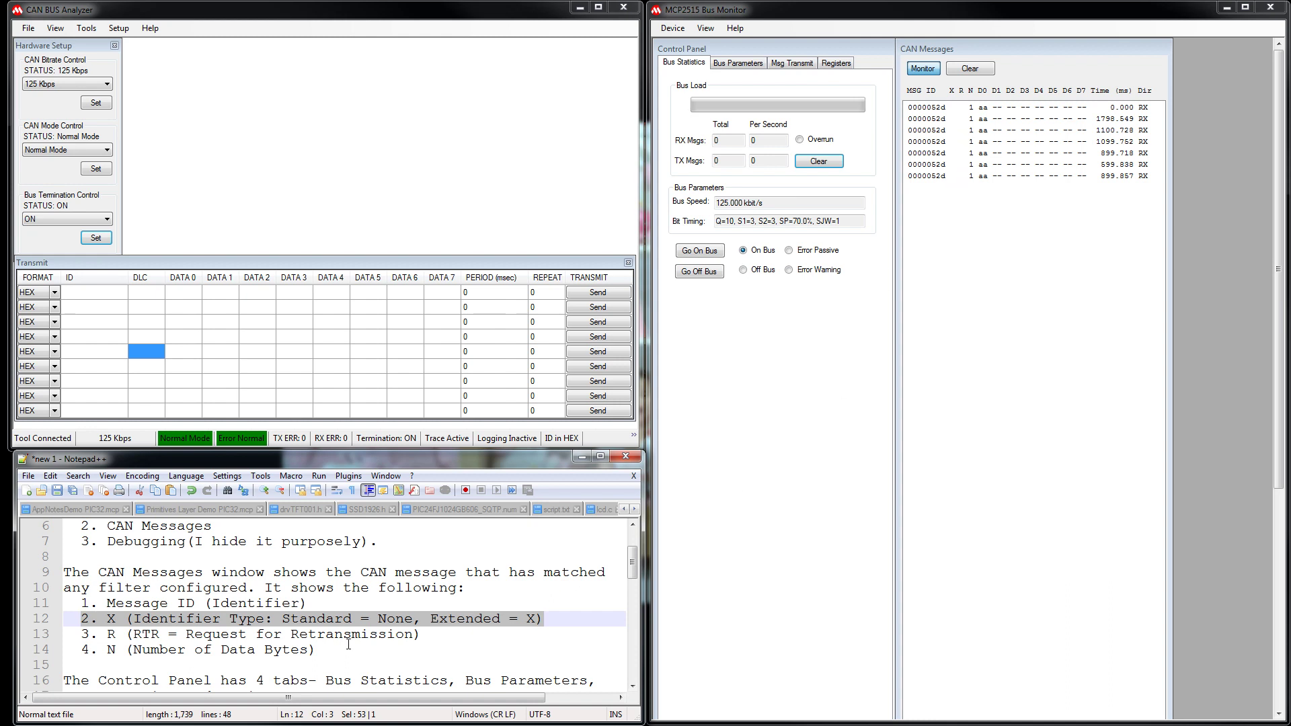
drag(420, 634, 81, 635)
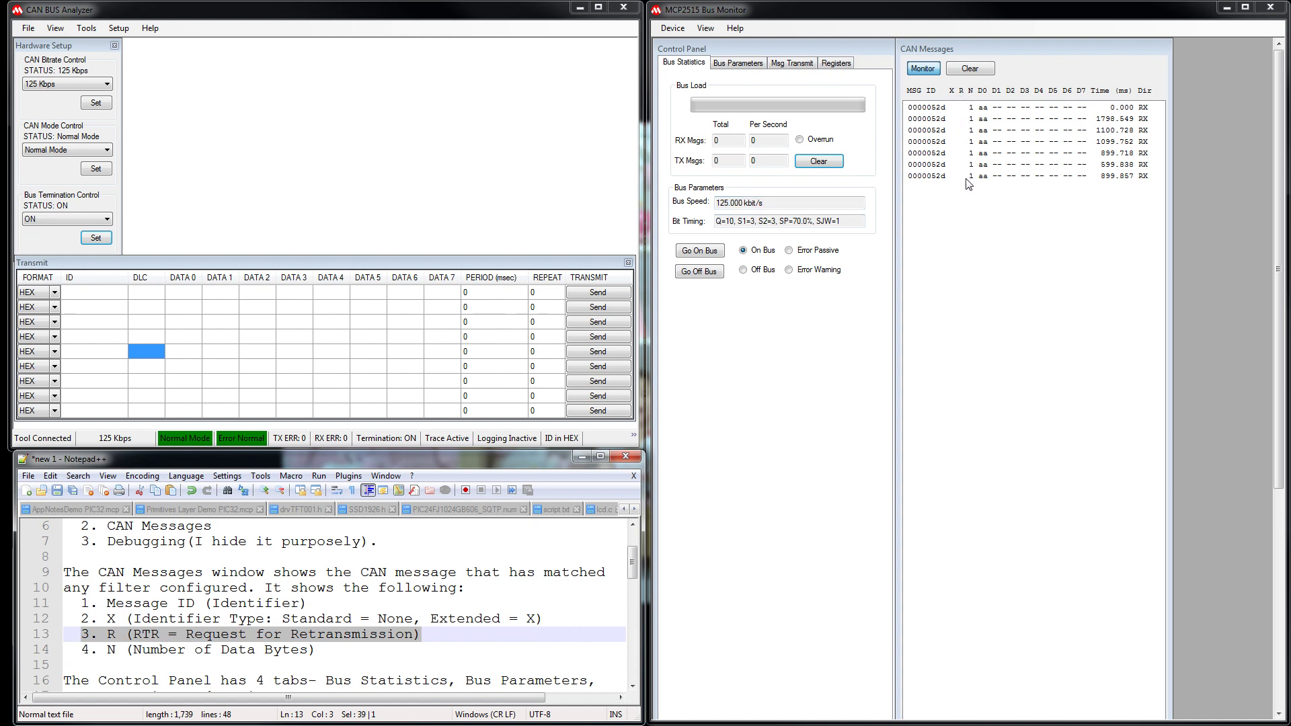
click(352, 662)
drag(315, 650, 72, 651)
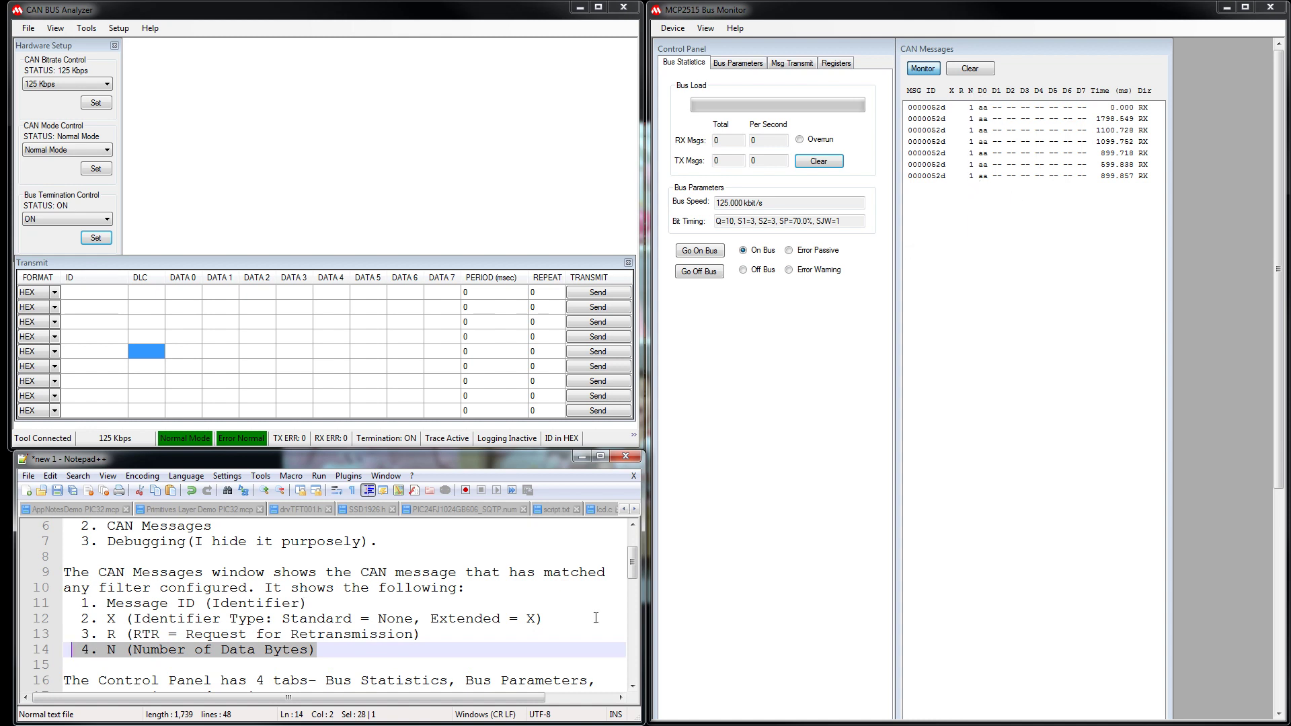
Step: Add a fifth entry, "5. D0-D7 Data", below the Number of Data Bytes line in the CAN Messages list
click(337, 654)
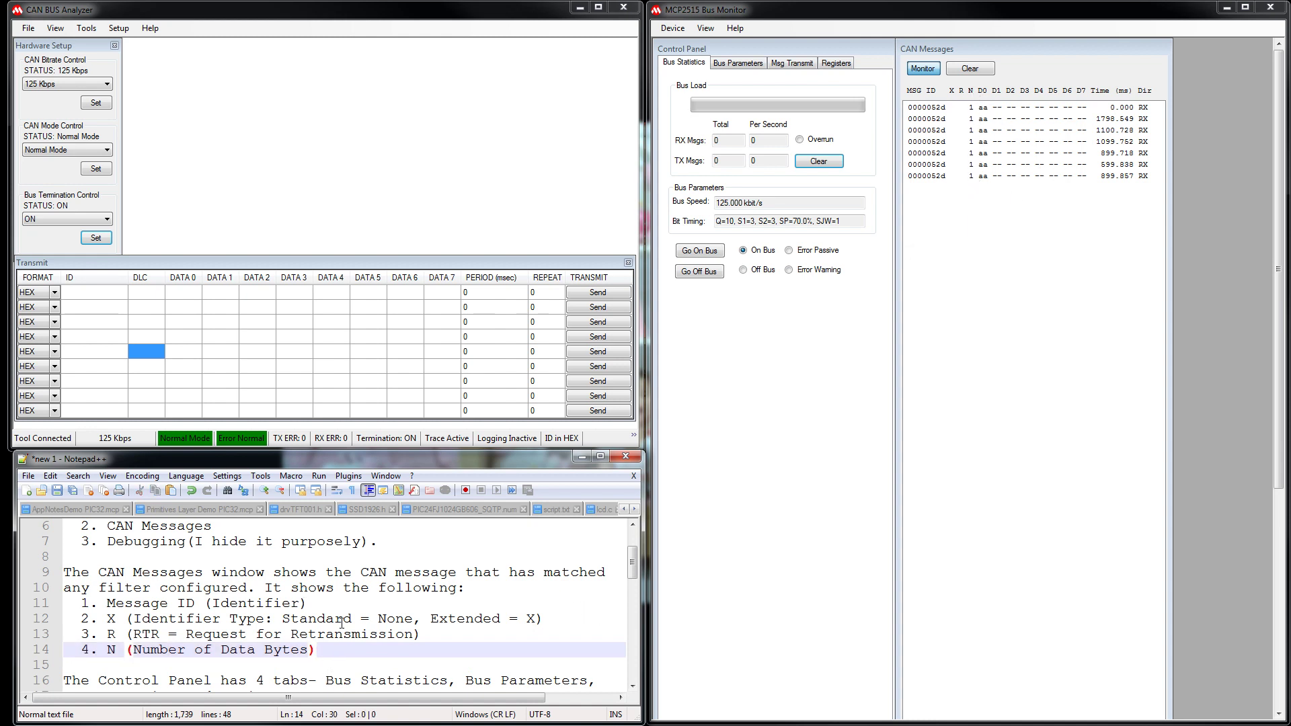
key(Return)
text(5)
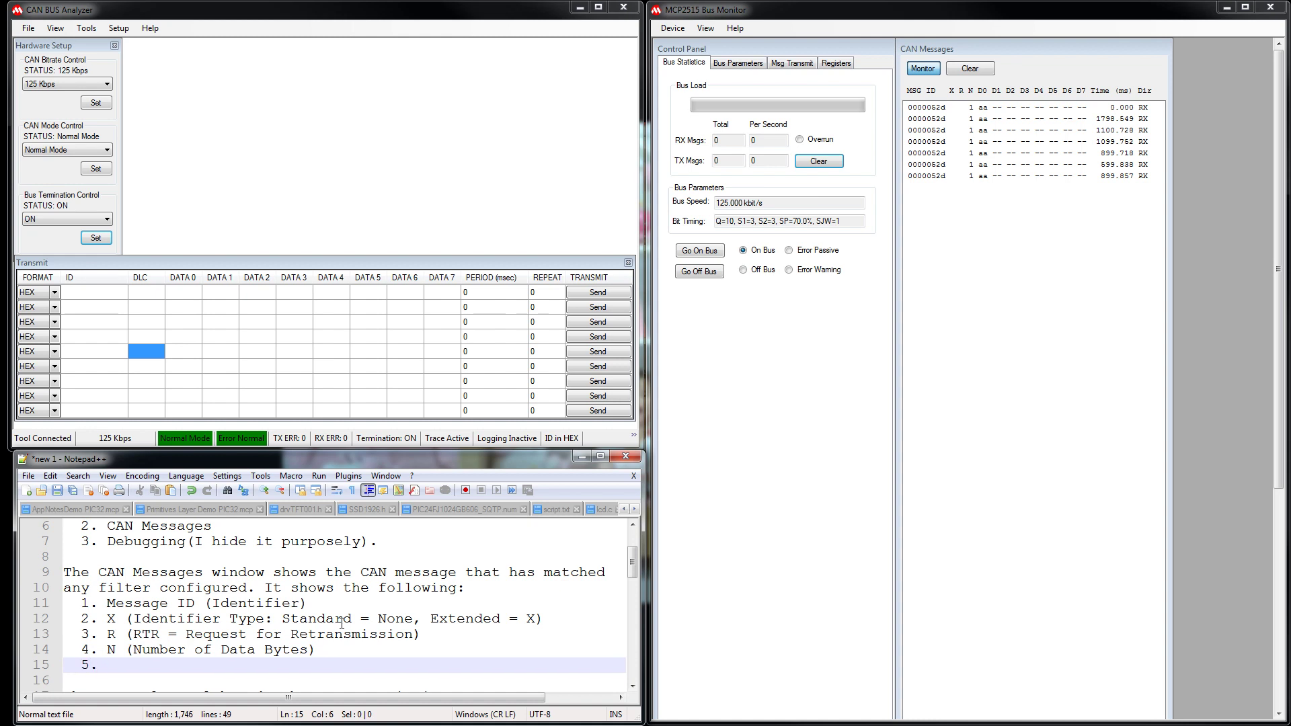
text(. D)
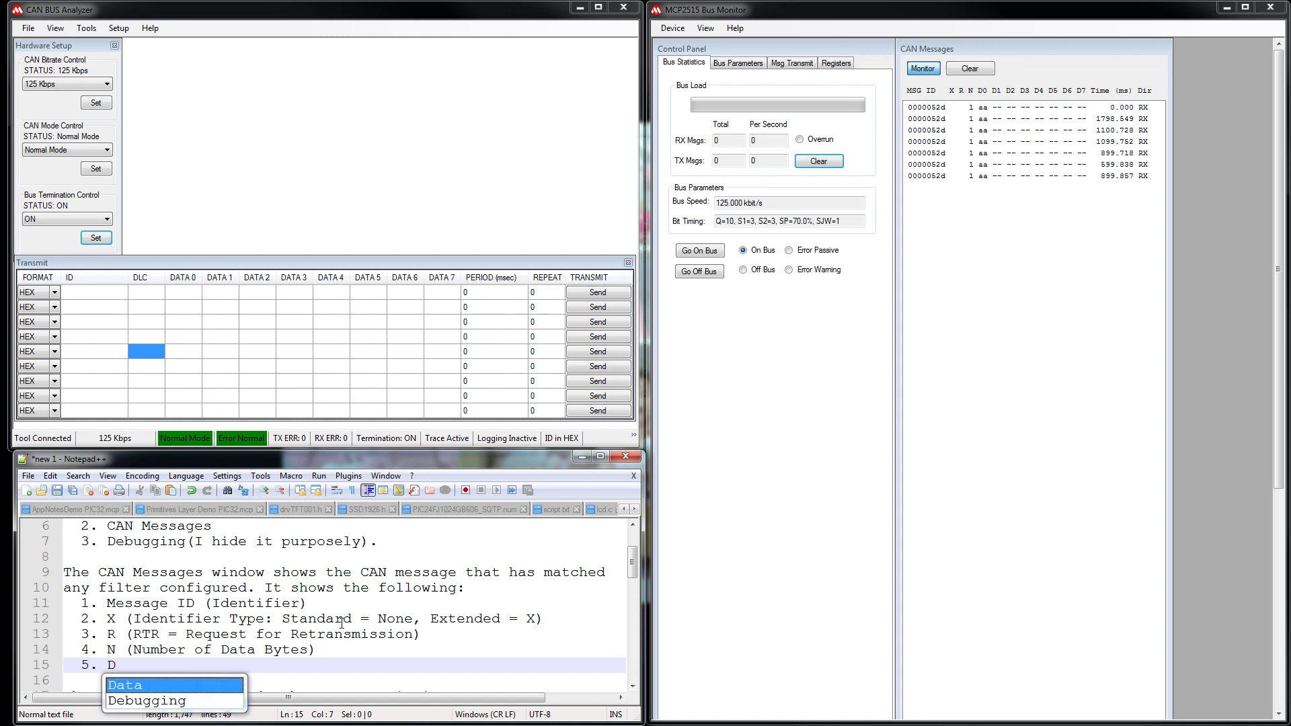
text(0-)
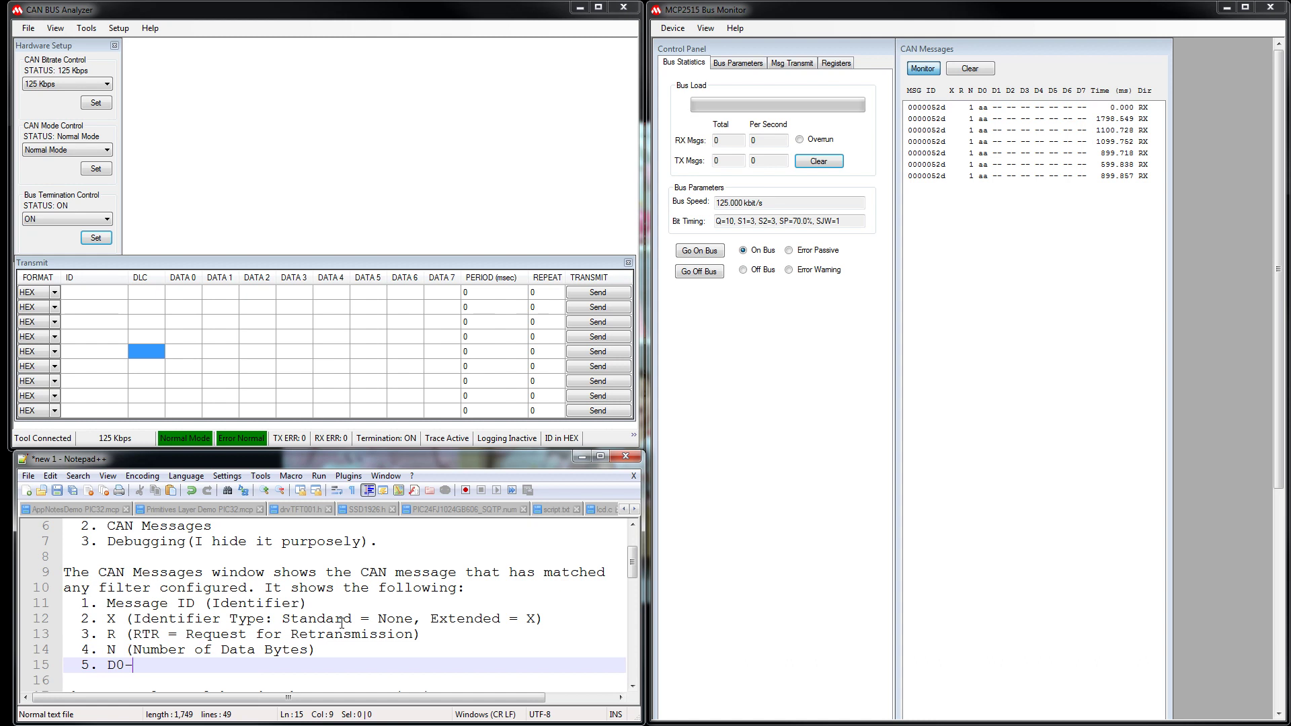
text(D7 Data)
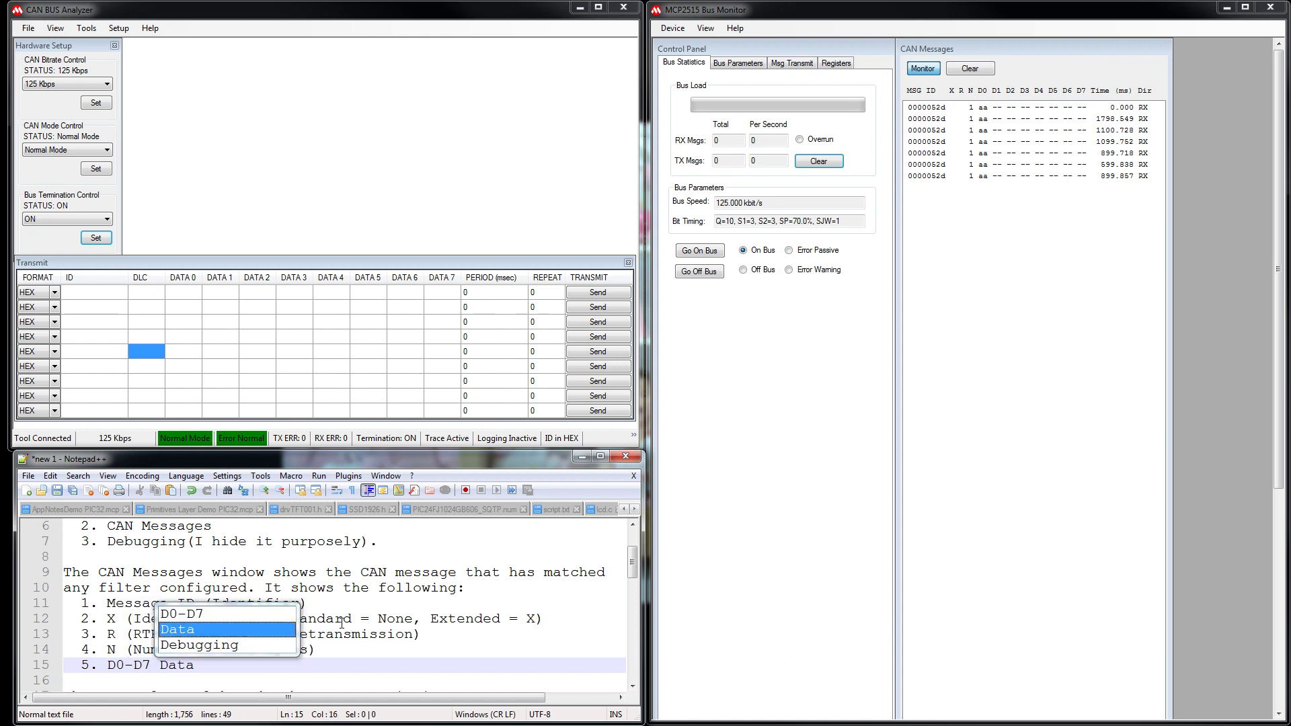
click(436, 630)
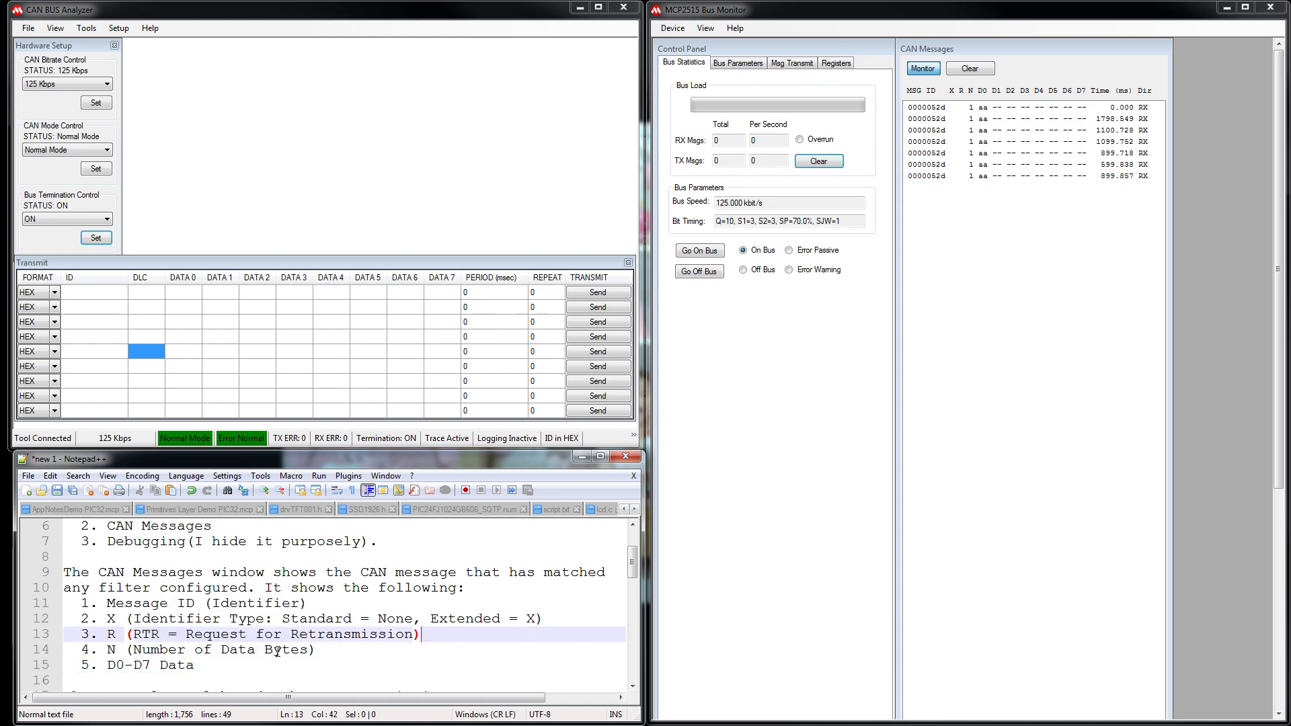
Step: Highlight each Control Panel tab name in the notes: Bus Statistics, Bus Parameters, Msg Transmit and Registers
click(632, 686)
click(632, 687)
click(633, 686)
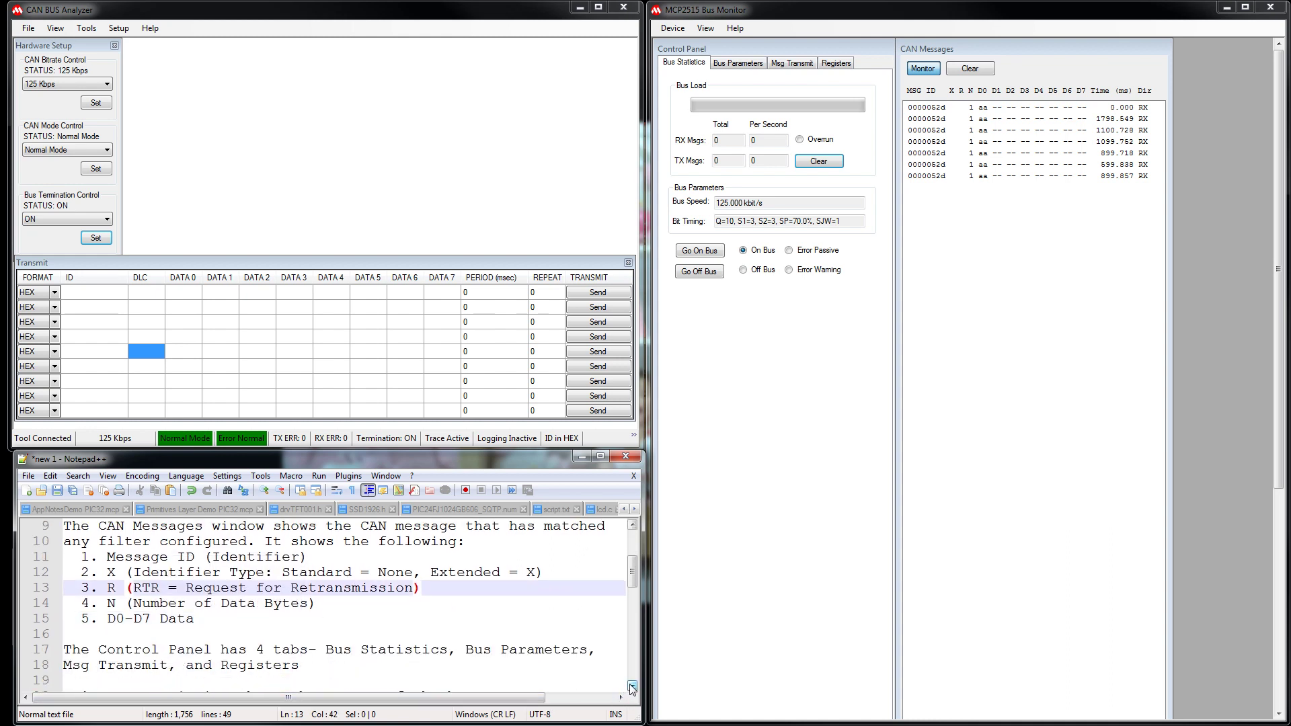
click(632, 687)
click(632, 686)
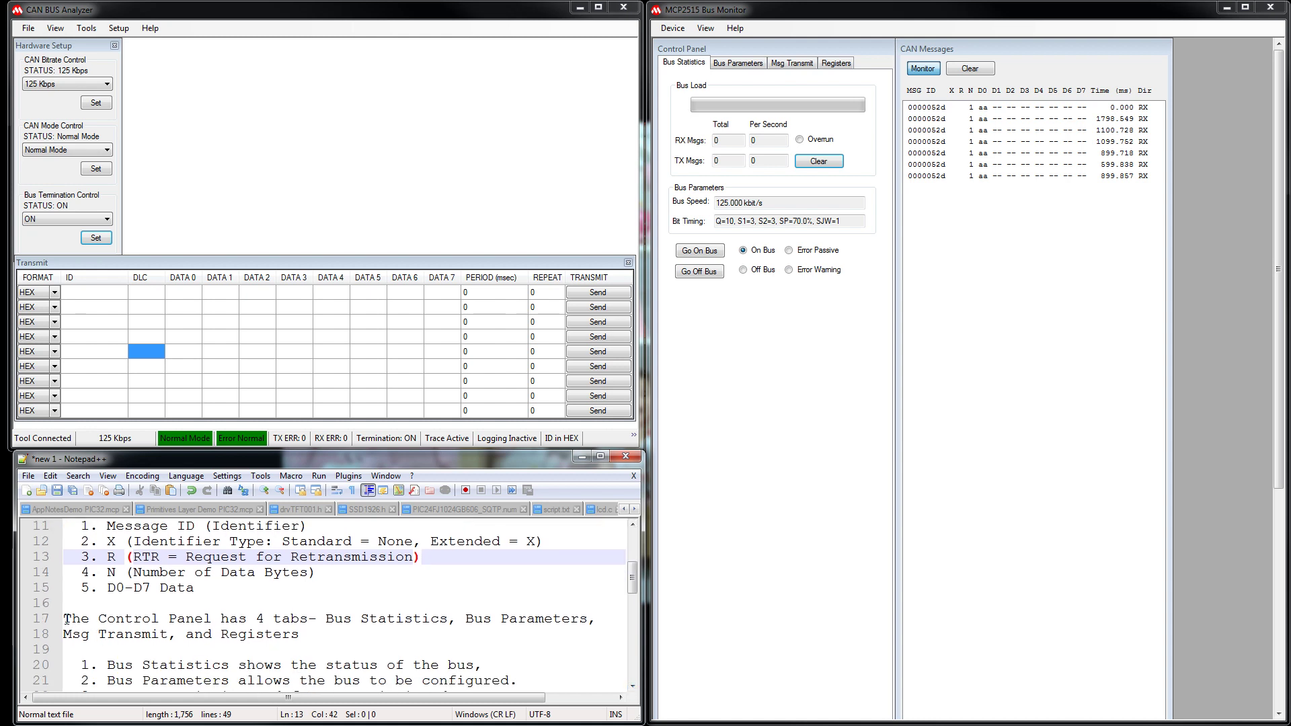
drag(67, 619, 448, 619)
click(413, 665)
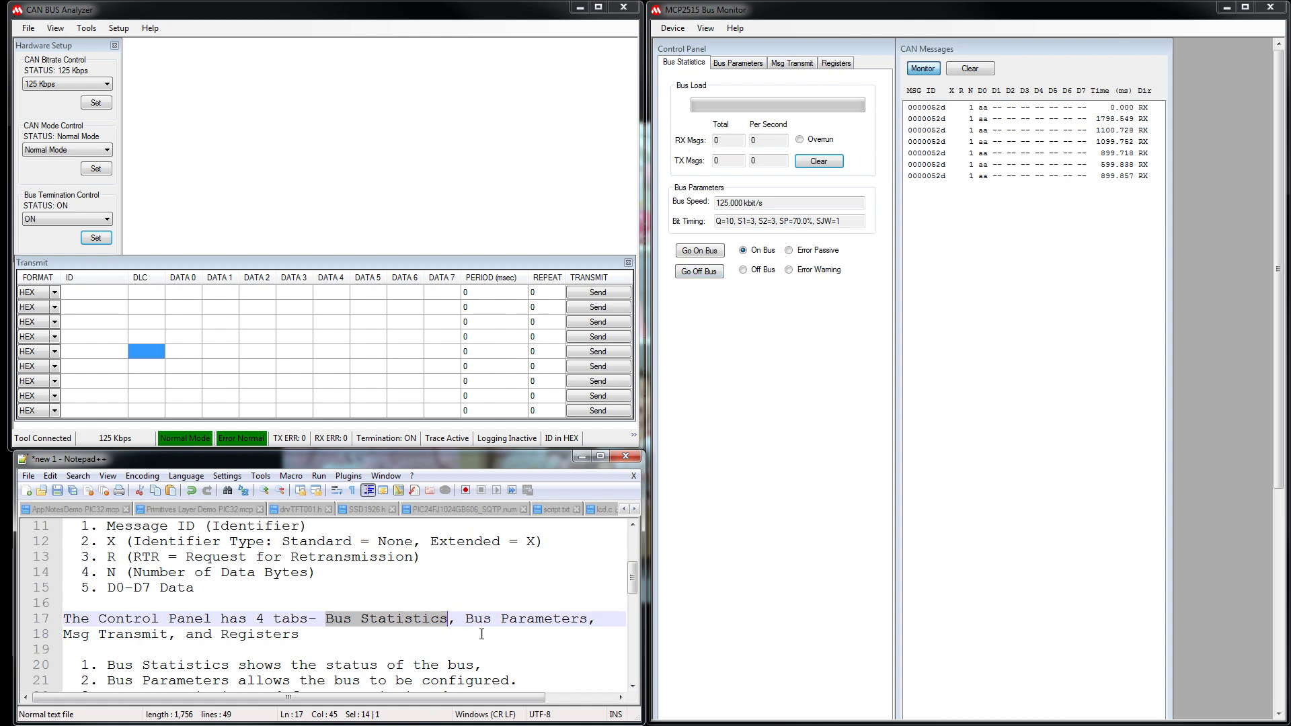
drag(465, 619, 608, 612)
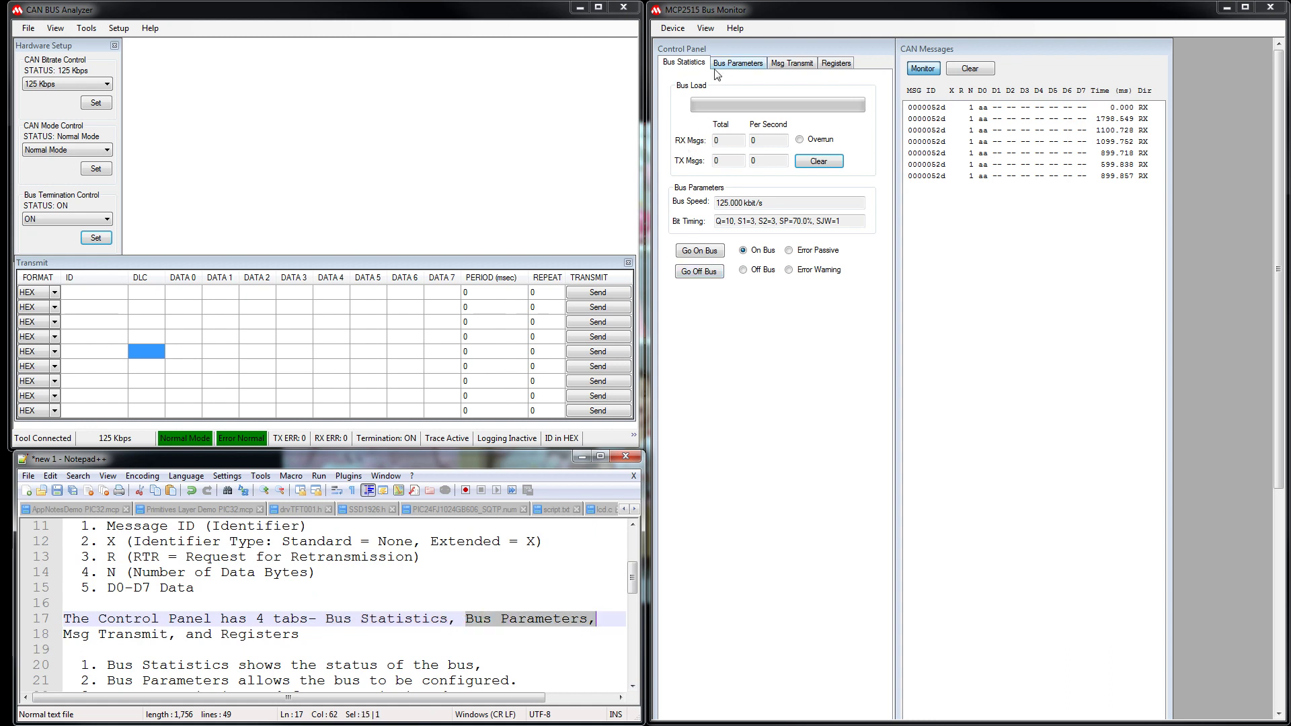
drag(176, 634, 62, 634)
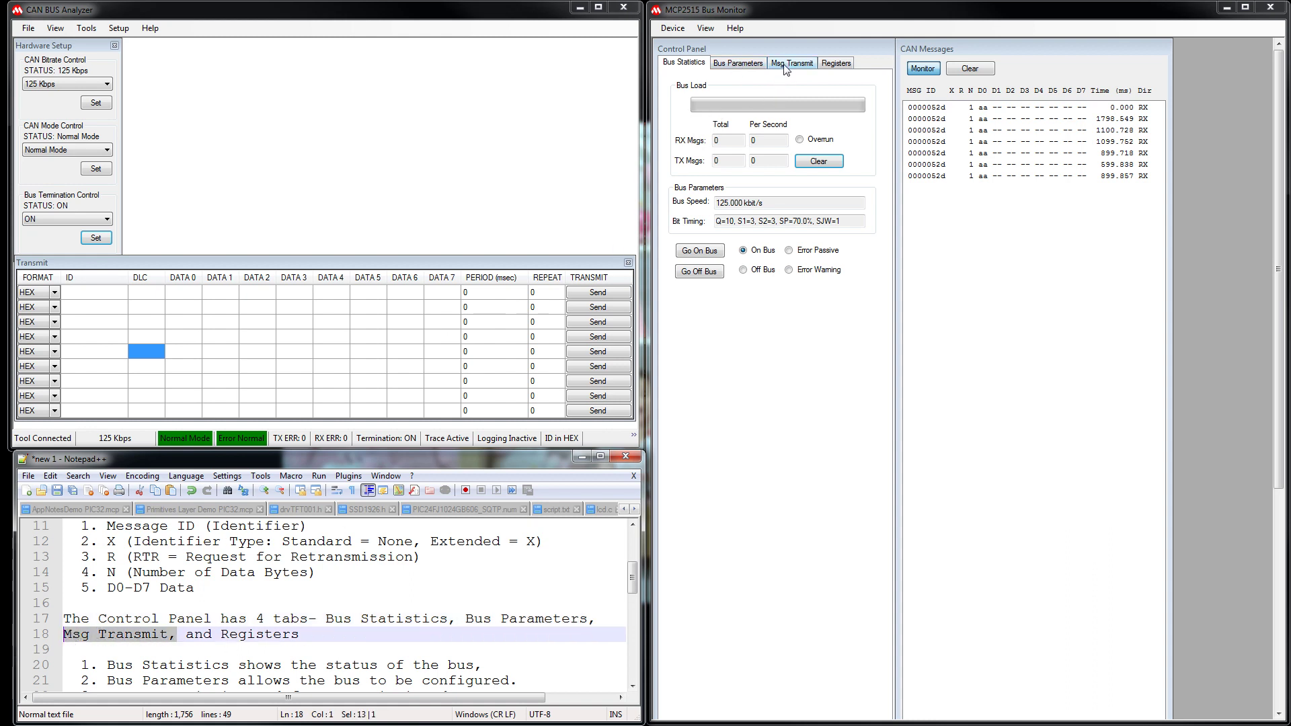
drag(301, 638, 220, 636)
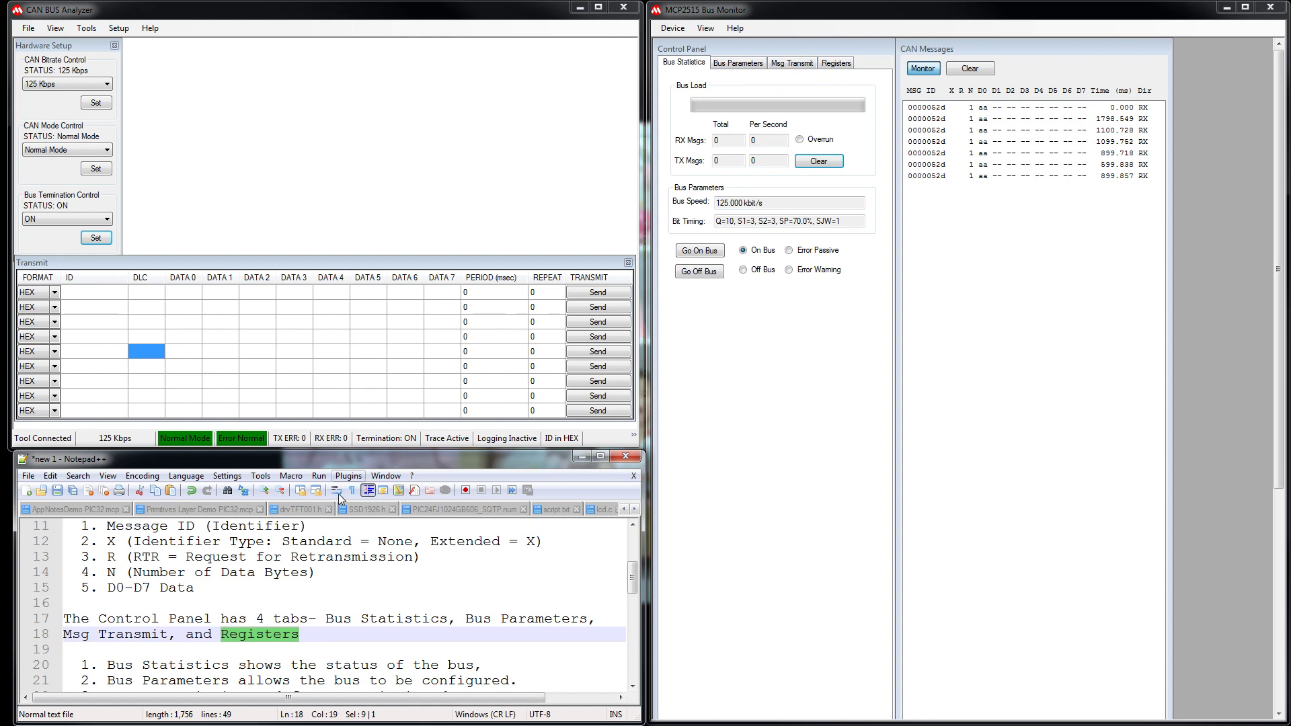
Step: View the register list, then highlight the Bus Statistics line in the notes and display the bus statistics
click(834, 63)
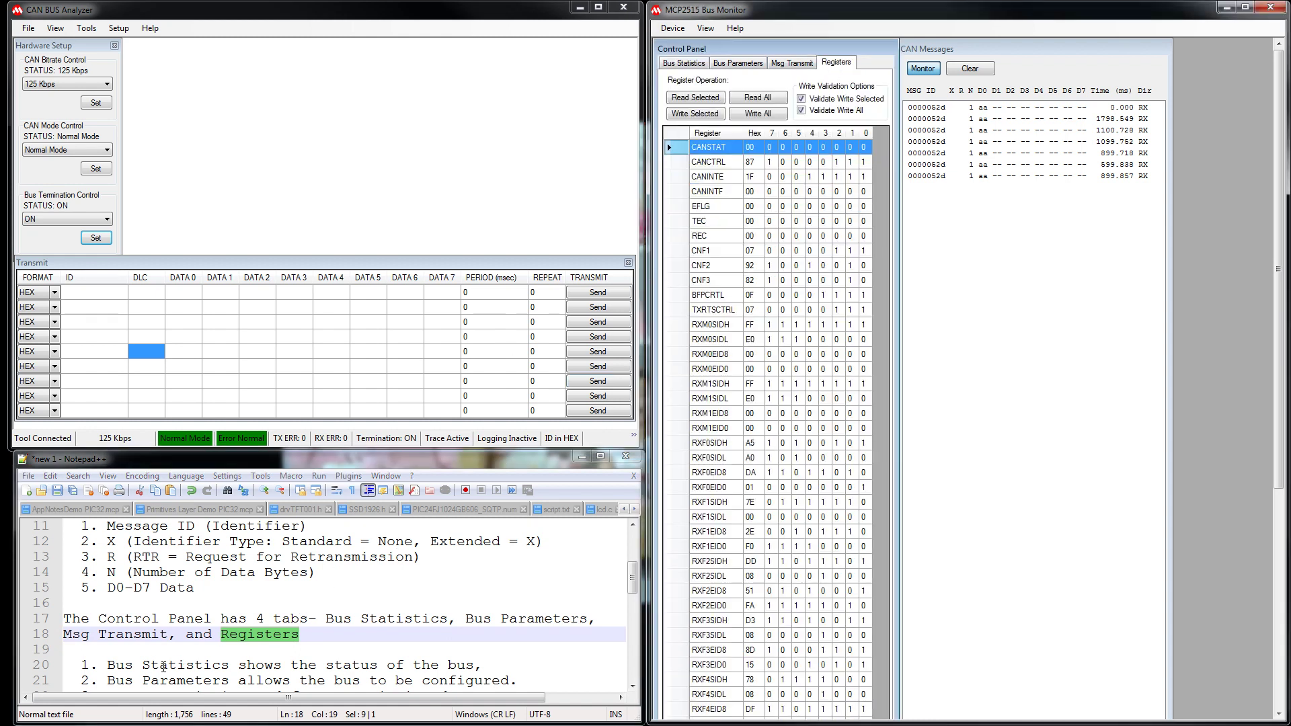
drag(81, 665, 499, 664)
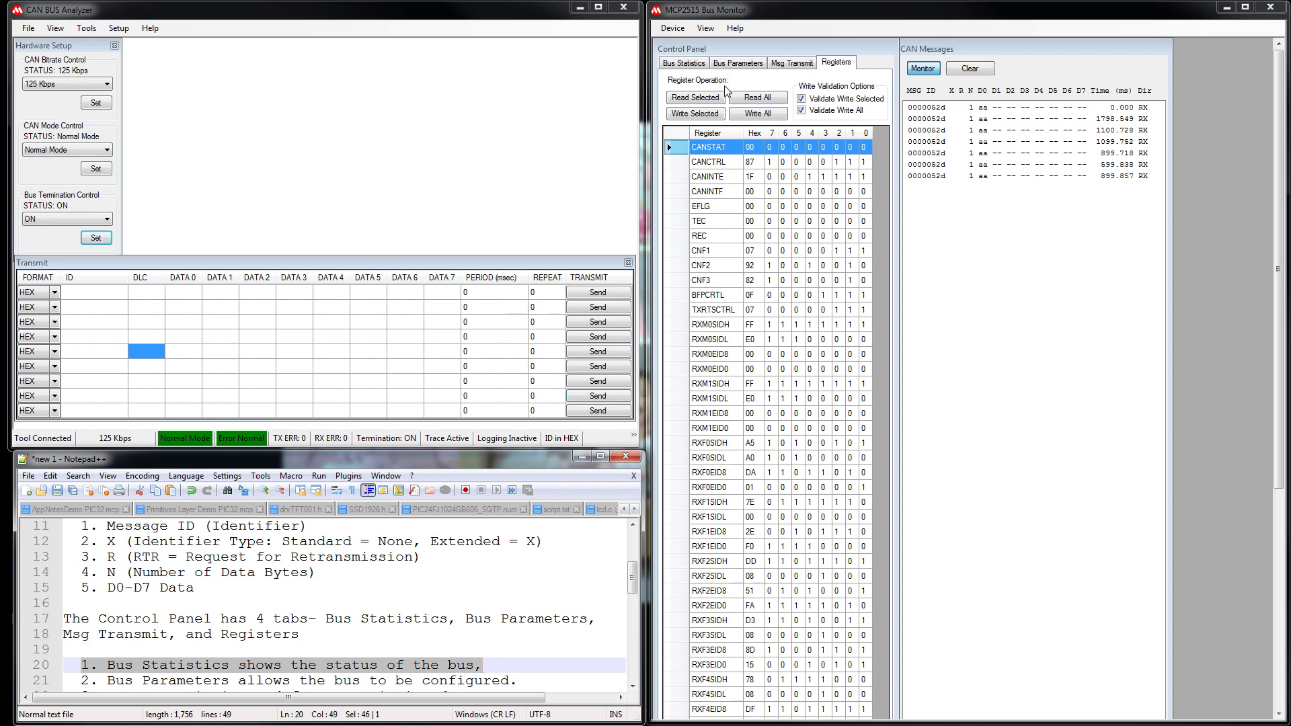
click(683, 63)
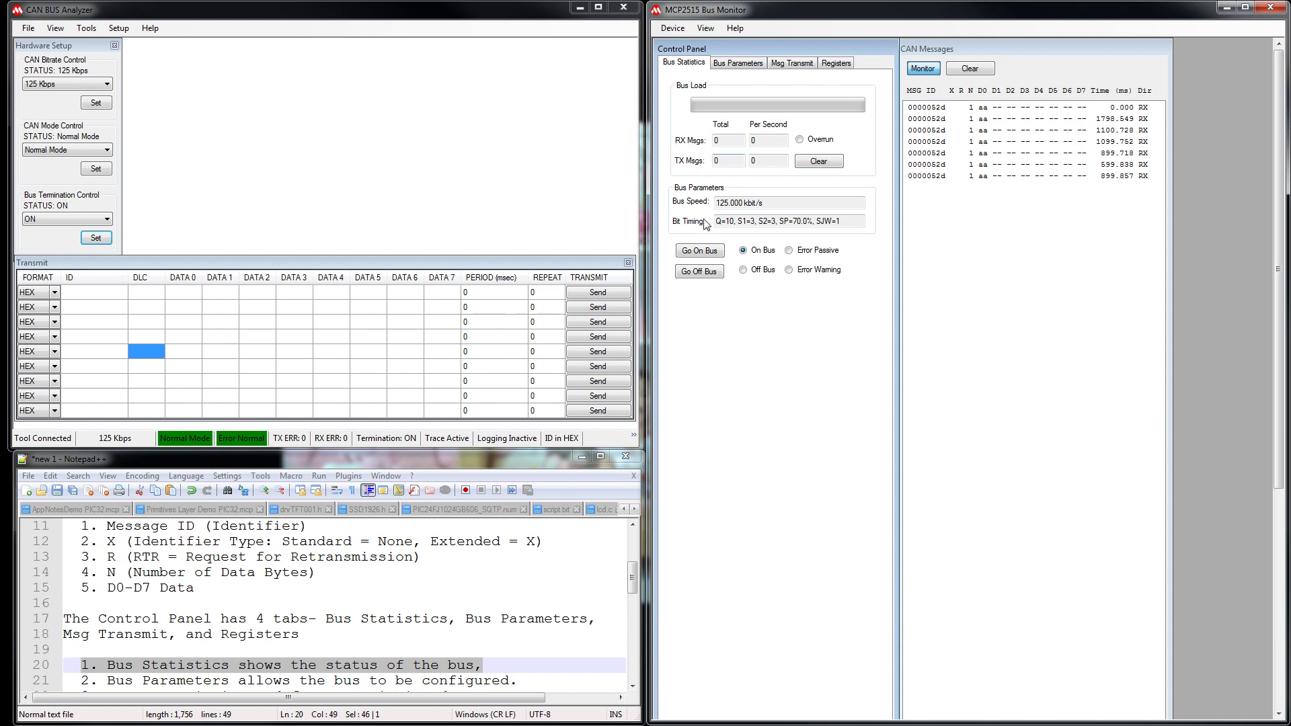
Step: Highlight the notes line about Bus Parameters configuring the bus and display the bus parameter settings
click(632, 685)
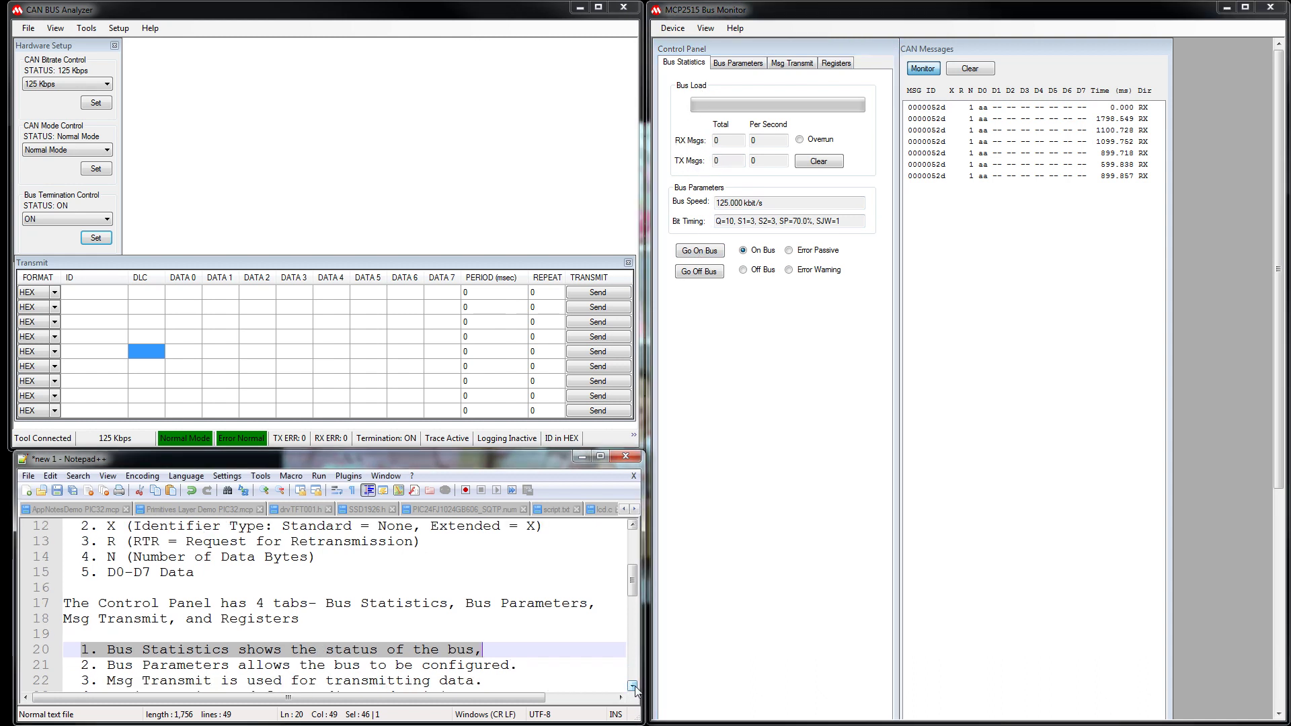
click(633, 686)
drag(518, 650, 79, 650)
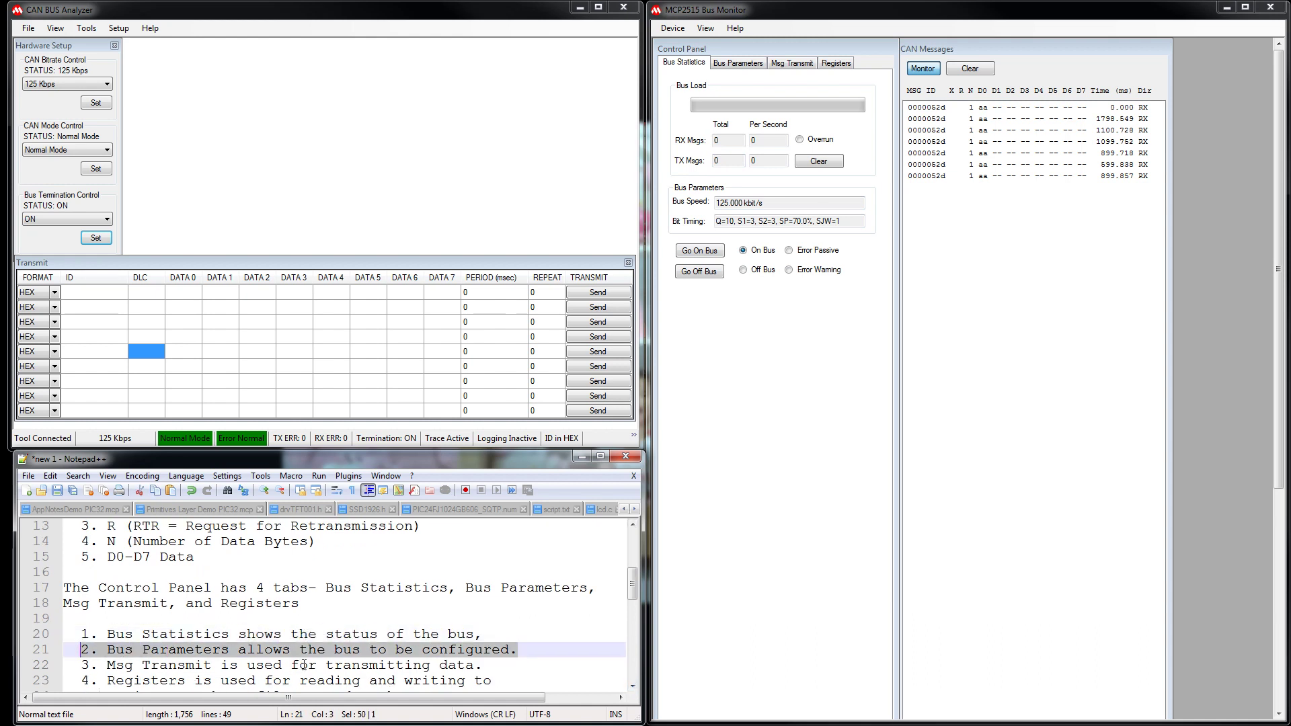
click(736, 63)
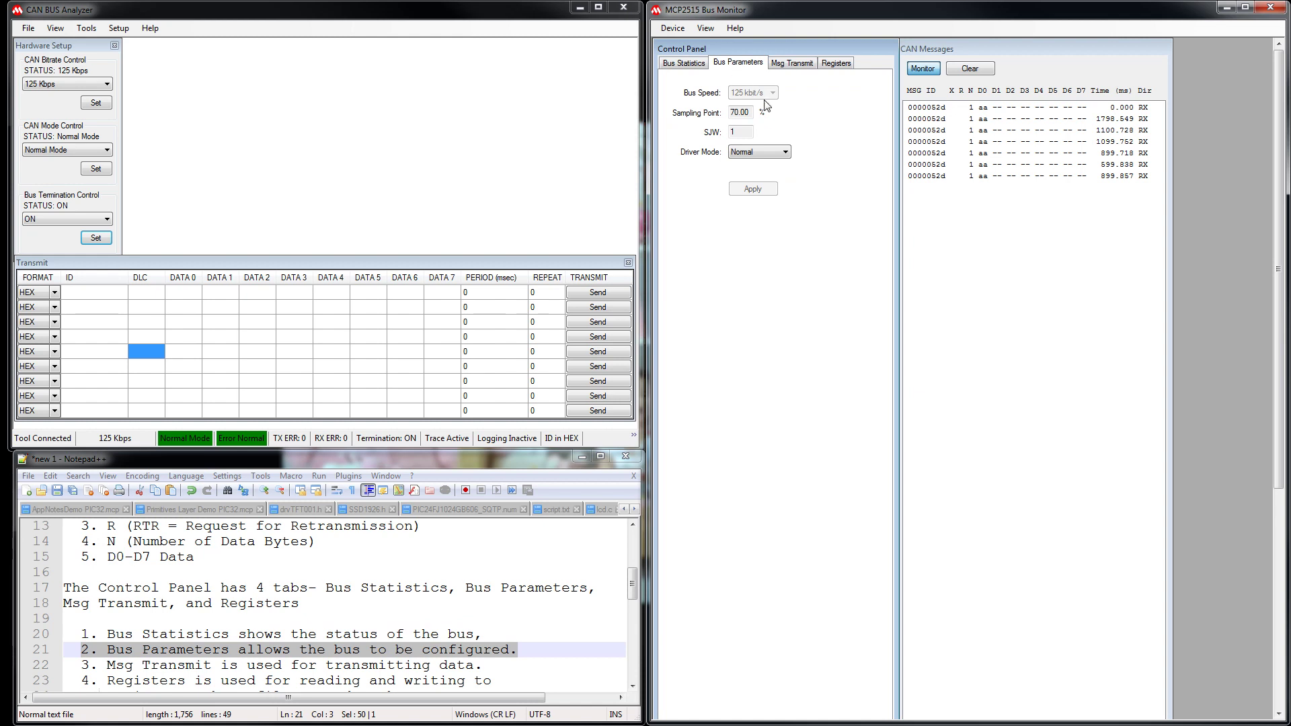
Step: Set the driver mode to Configuration, choose a 125 kbit/s bus speed and apply the bus parameters
click(780, 152)
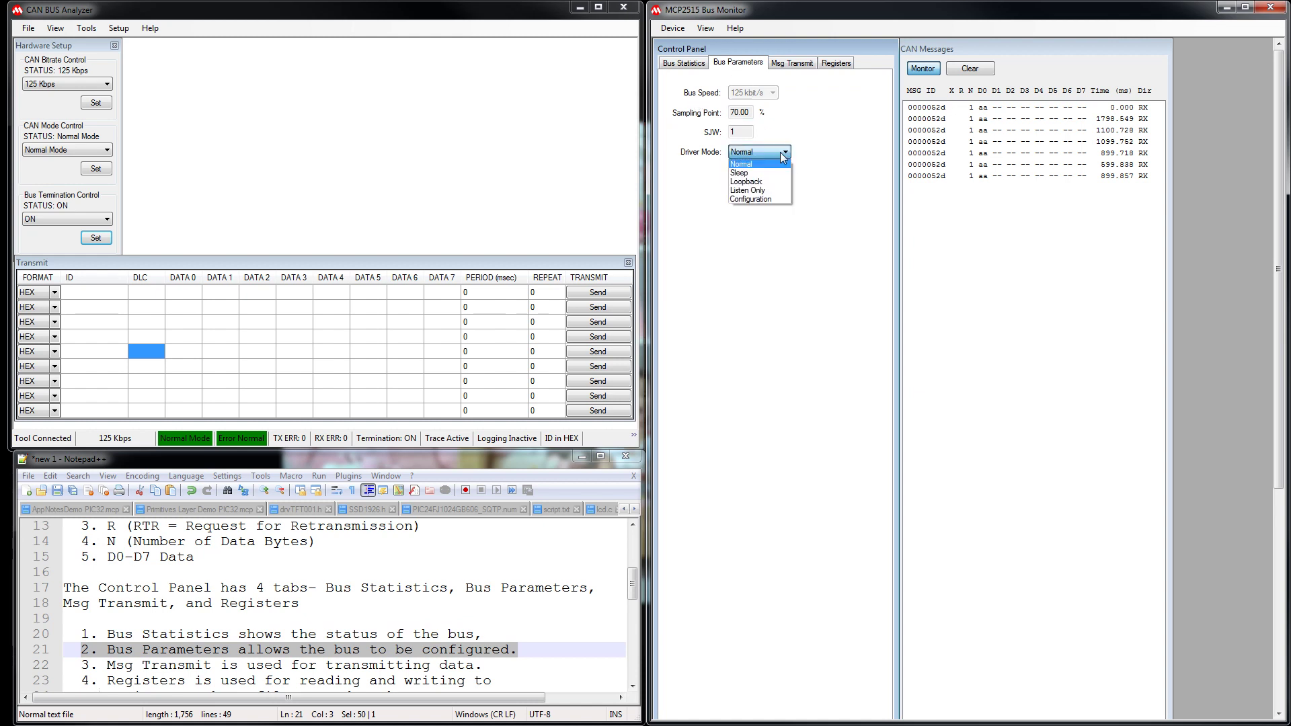
click(768, 199)
click(752, 94)
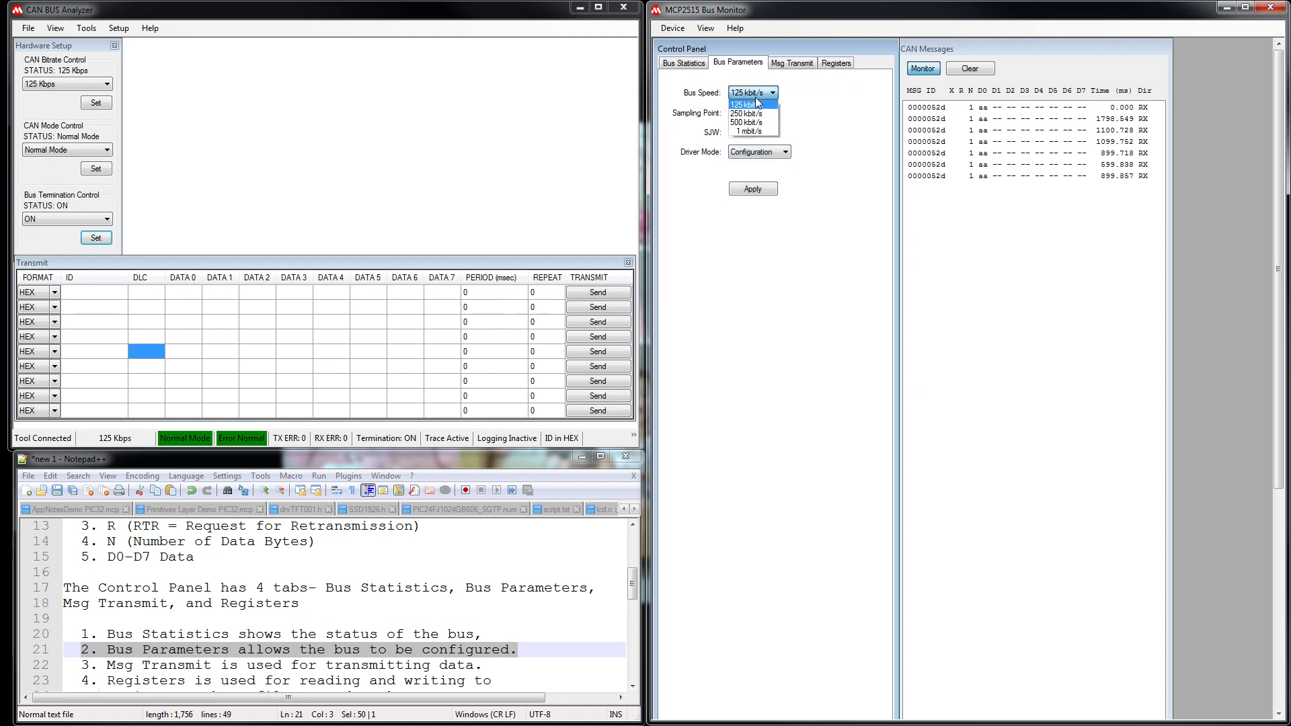
click(752, 105)
click(751, 100)
click(751, 105)
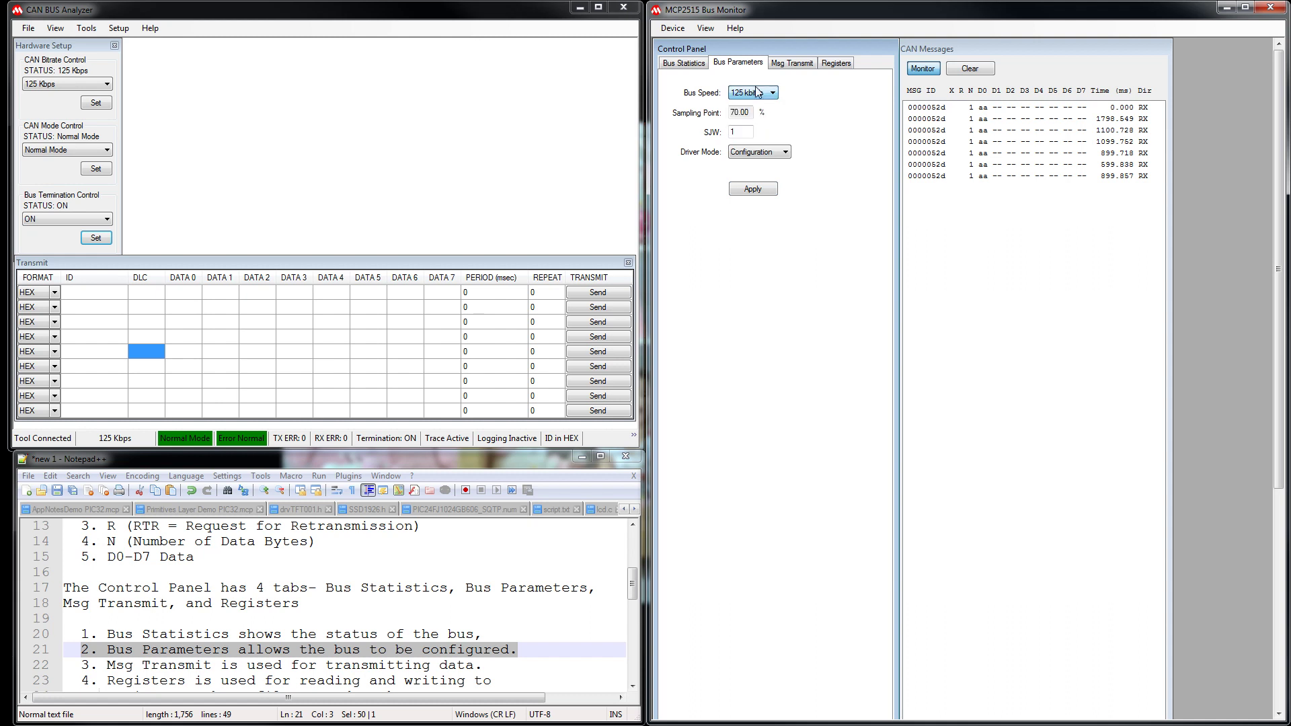
key(Tab)
click(741, 132)
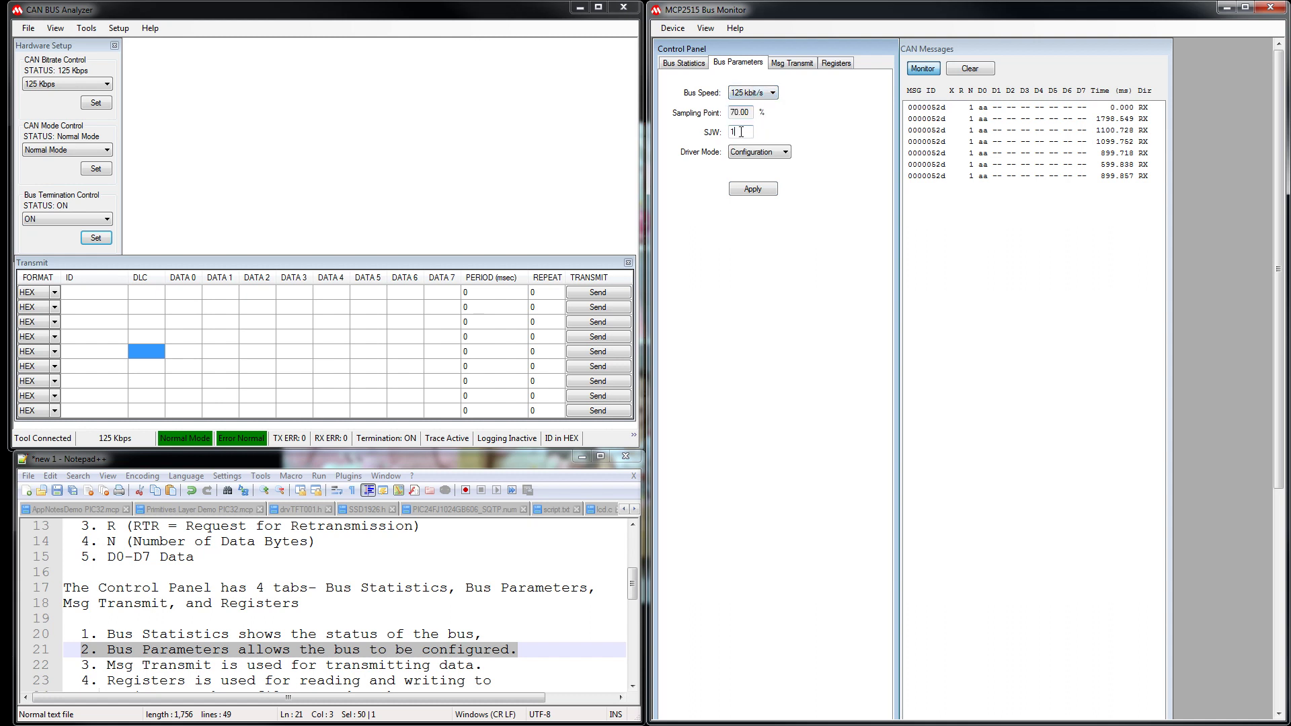
click(780, 152)
click(754, 198)
click(754, 195)
Step: Highlight the Msg Transmit line in the notes and prepare a standard-ID message with CAN ID 52d, data length 1 and D0 AA
drag(485, 668, 74, 666)
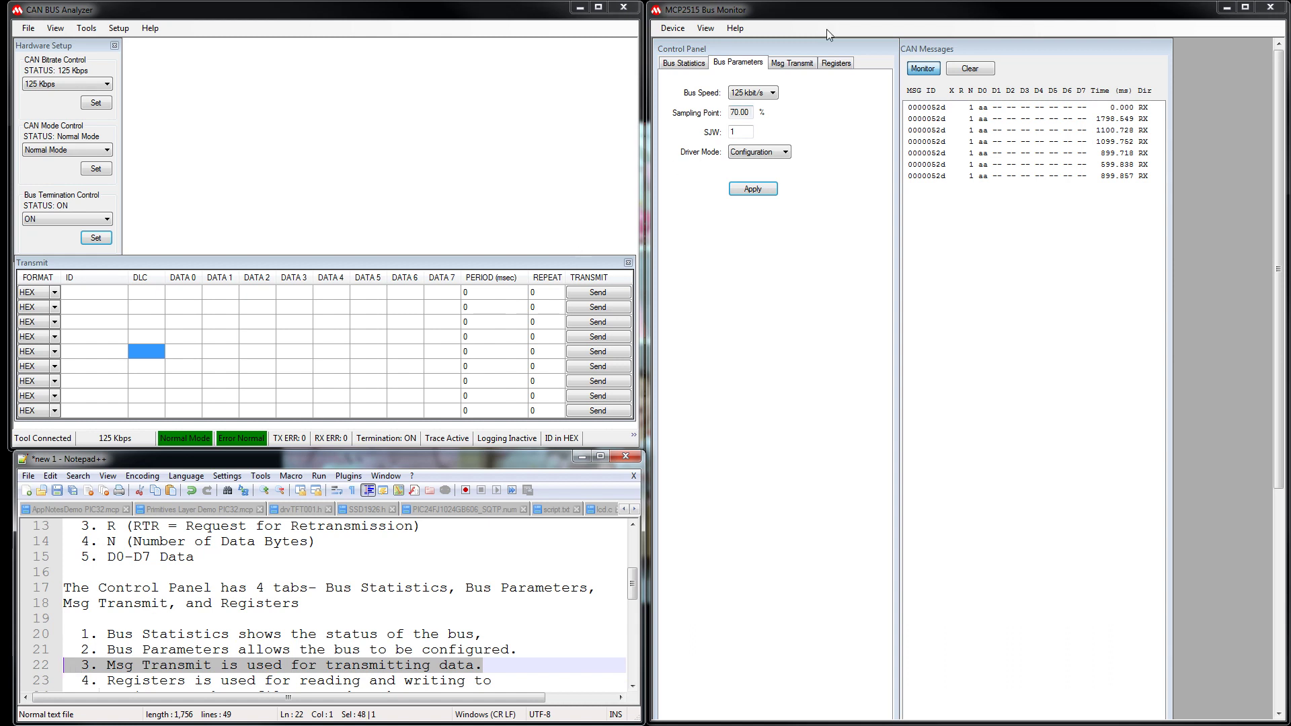
click(796, 65)
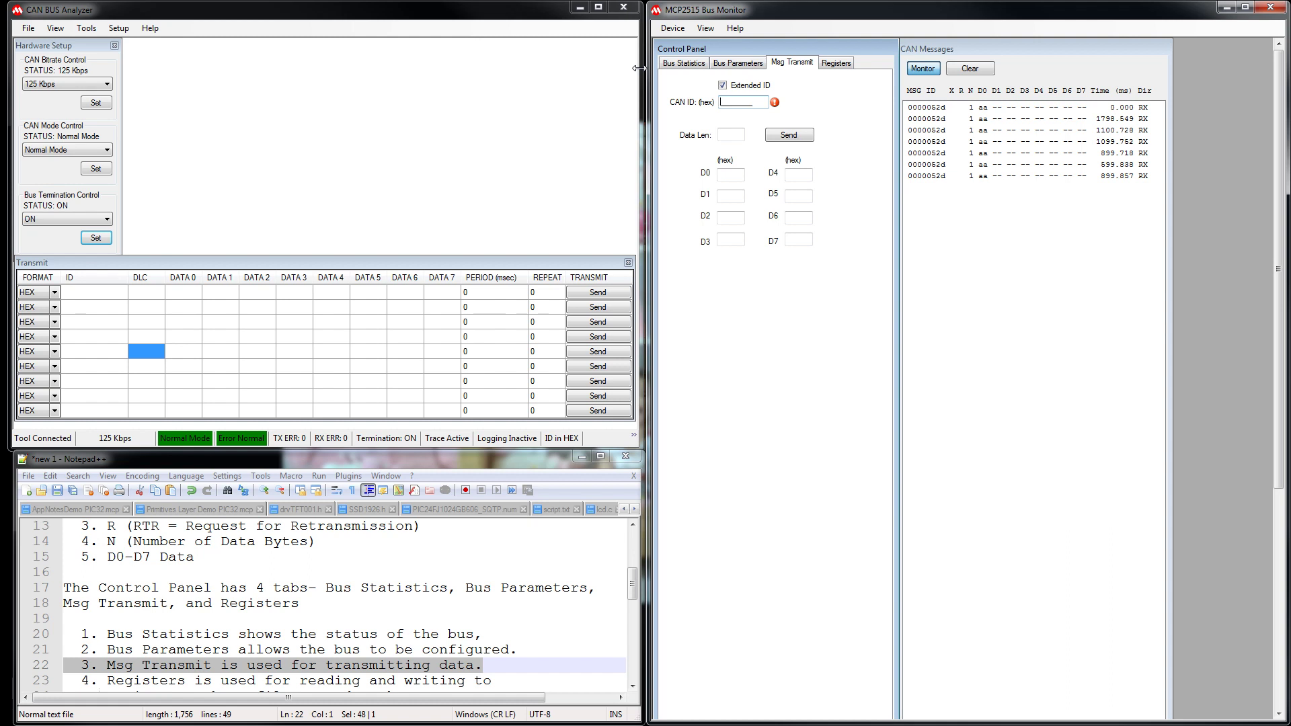
text(2d)
key(Tab)
click(746, 86)
text(1)
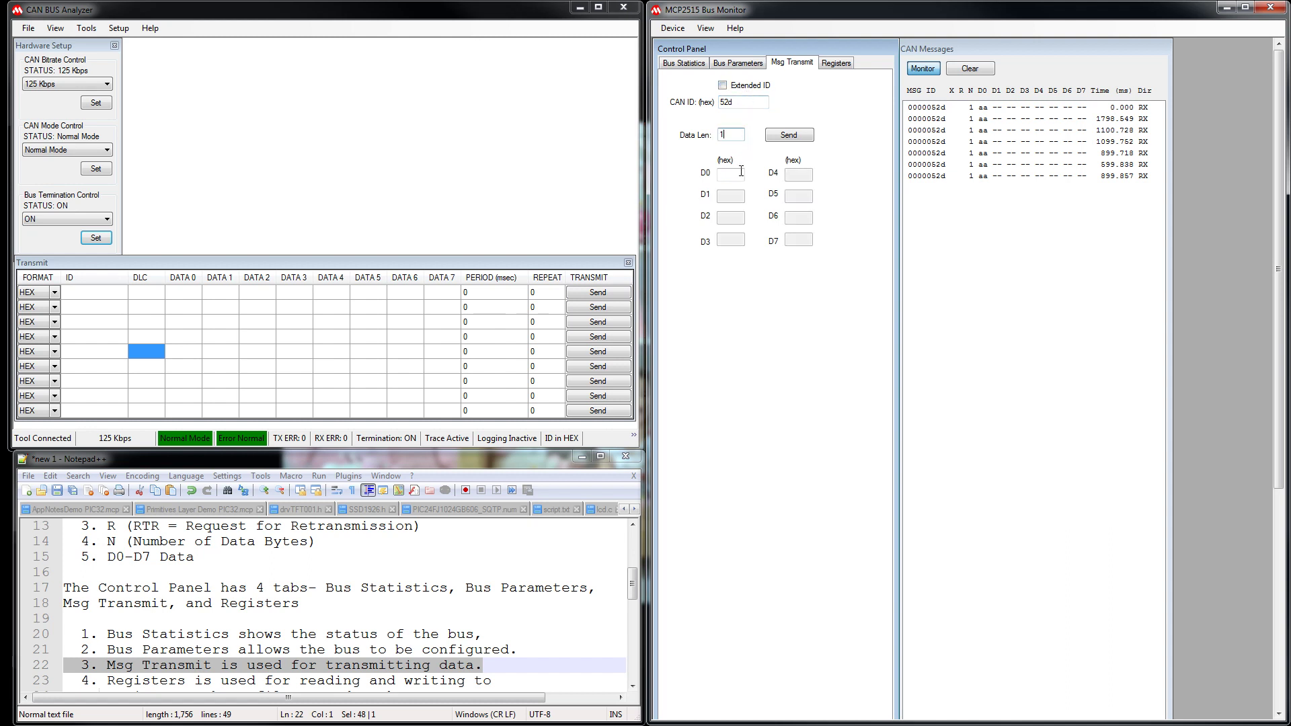
click(732, 175)
text(AA)
Step: Highlight the first line of the Registers description in the notes and display the register list
click(633, 687)
click(633, 687)
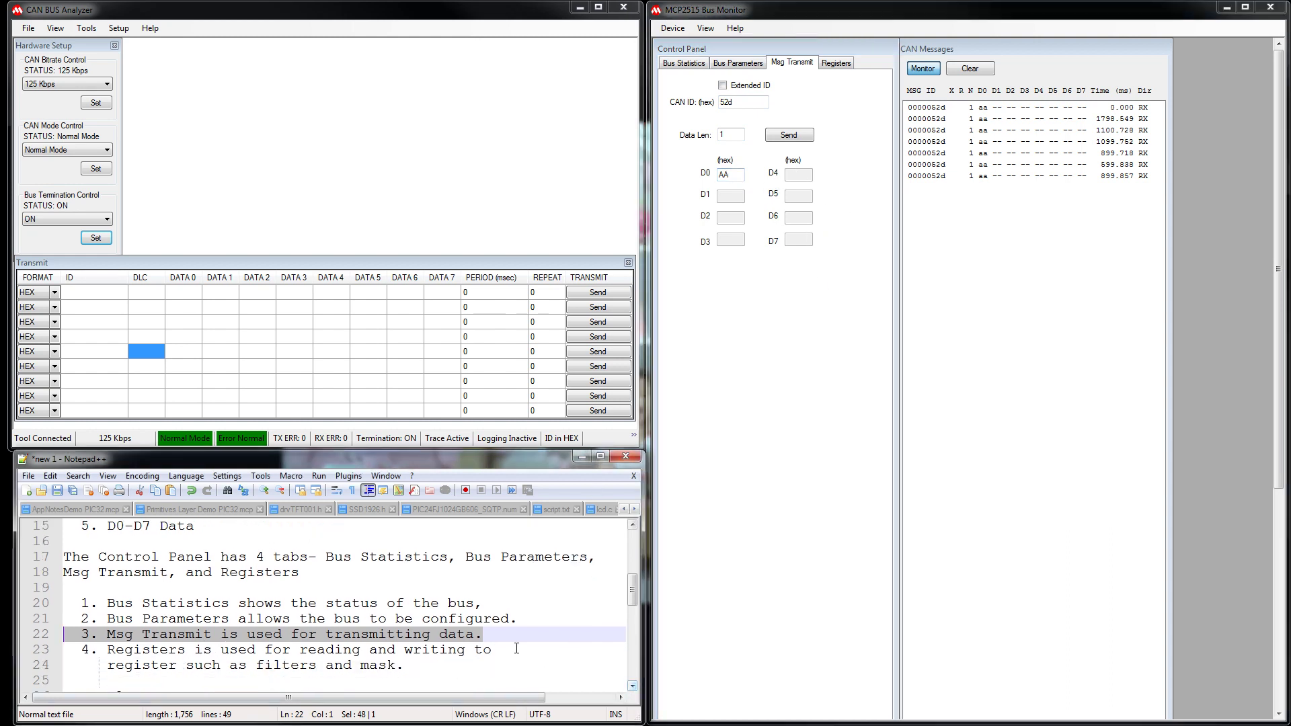
double_click(476, 649)
drag(492, 650, 103, 648)
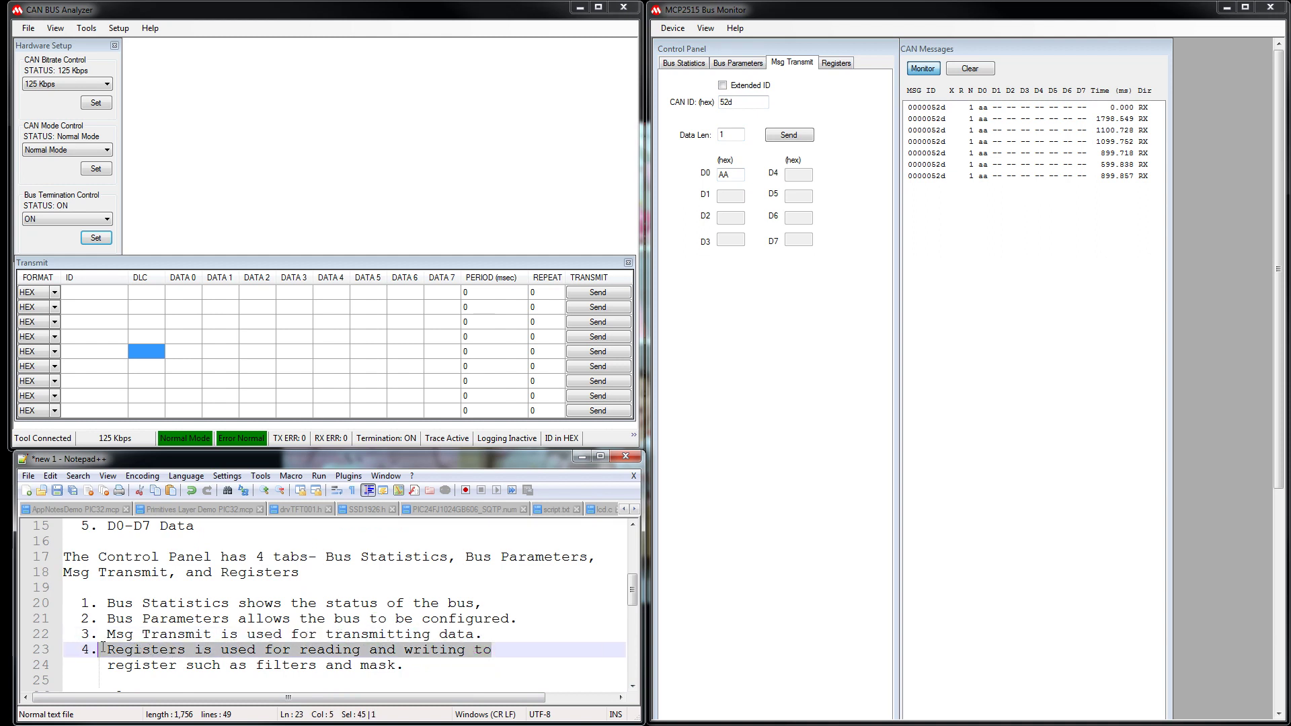
click(837, 63)
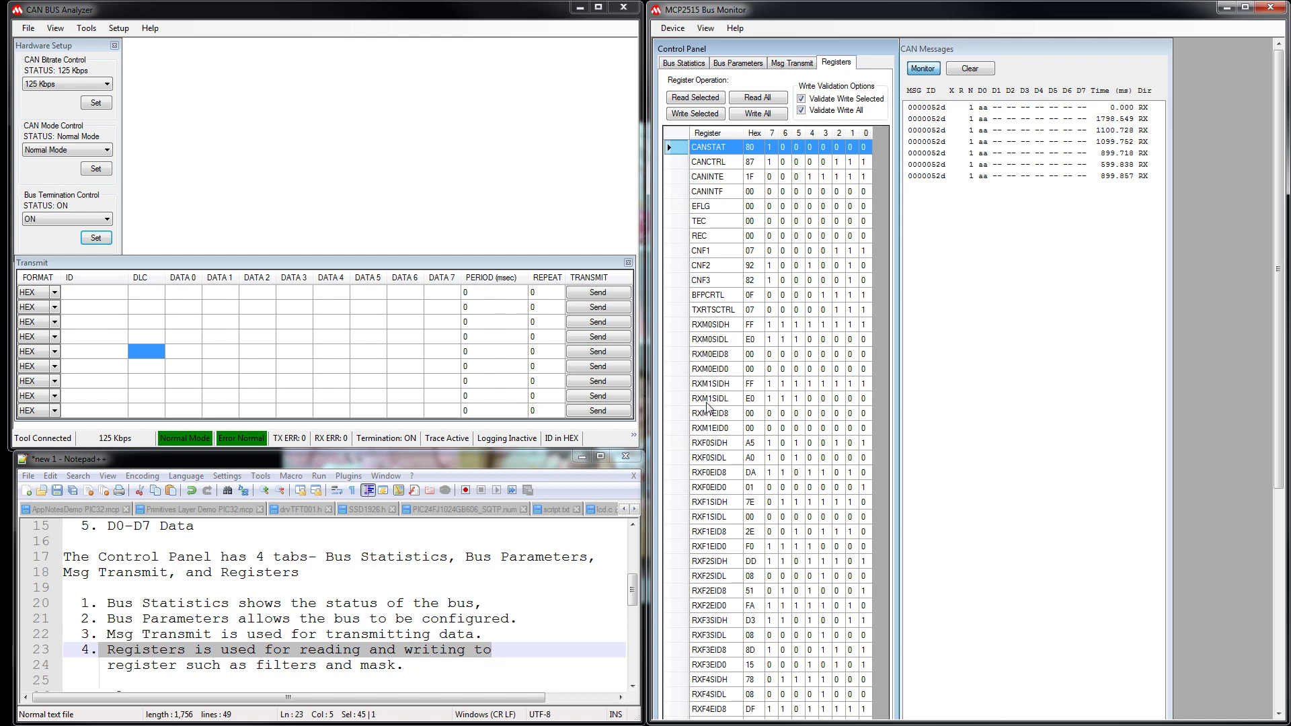
Step: Point out filter registers RXF0SIDH, RXF0SIDL and RXF0EID8 and mask registers RXM0SIDL and RXM0EID0 by selecting each in the register list
click(708, 447)
click(708, 458)
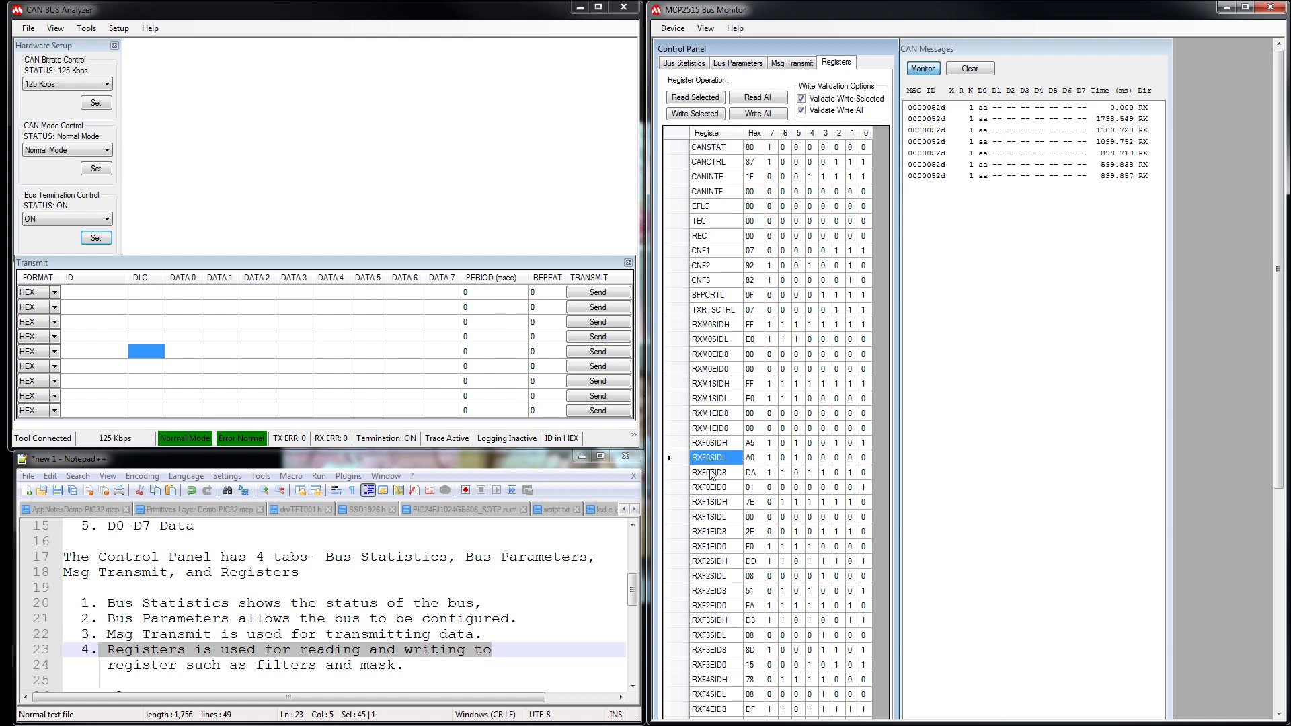
click(711, 474)
click(712, 342)
click(711, 369)
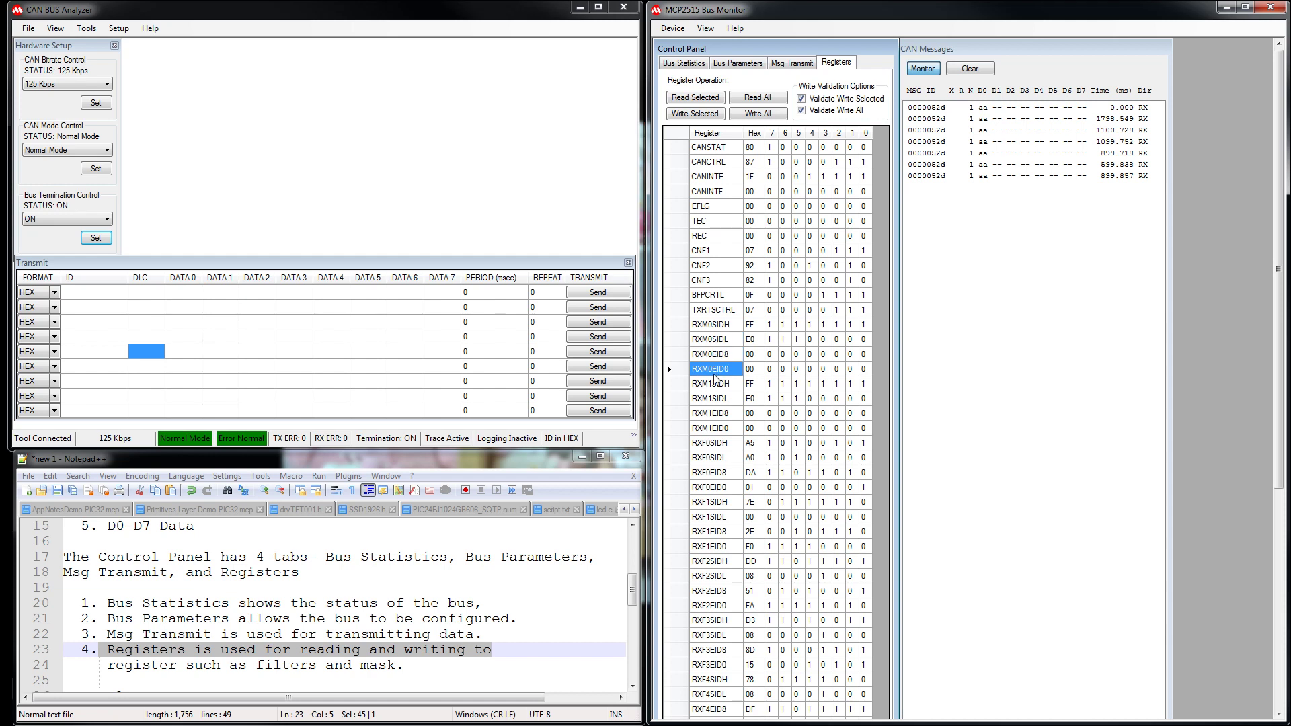
Step: Add a line reading "let's Start the demo:" above the General section in the notes, with blank lines around it
click(632, 686)
click(632, 686)
click(632, 686)
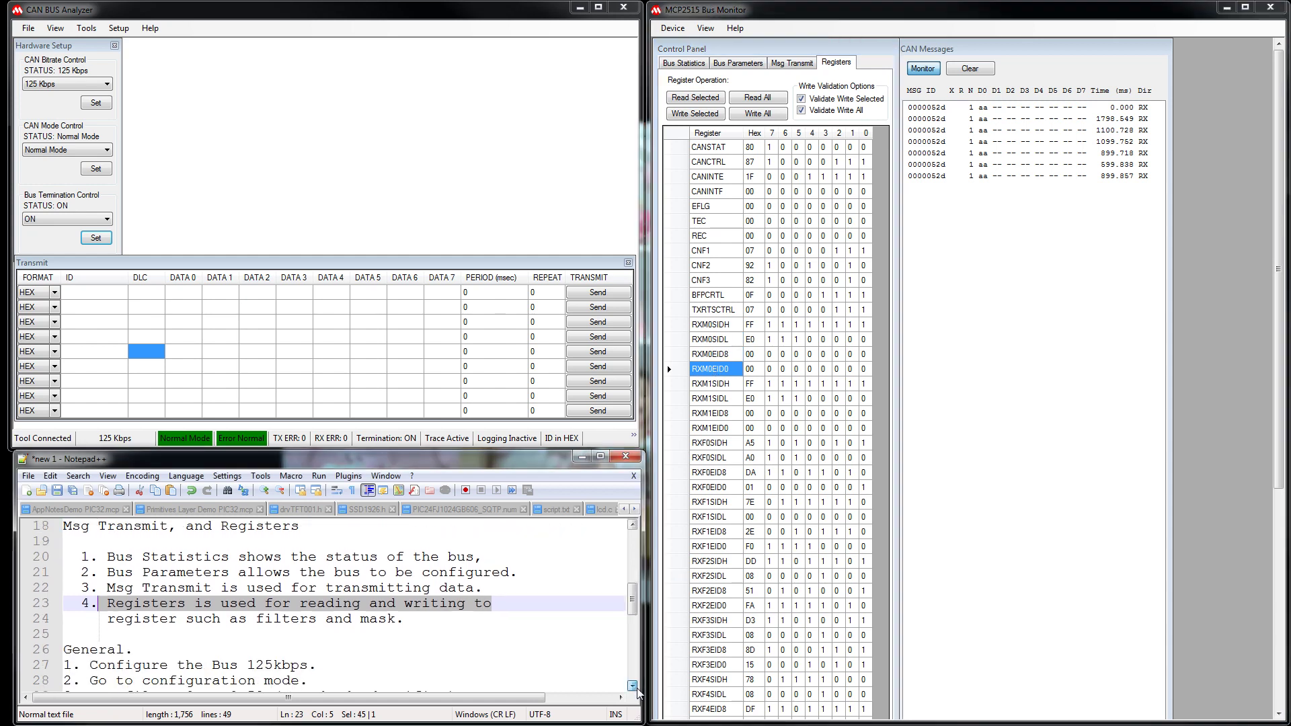
click(632, 686)
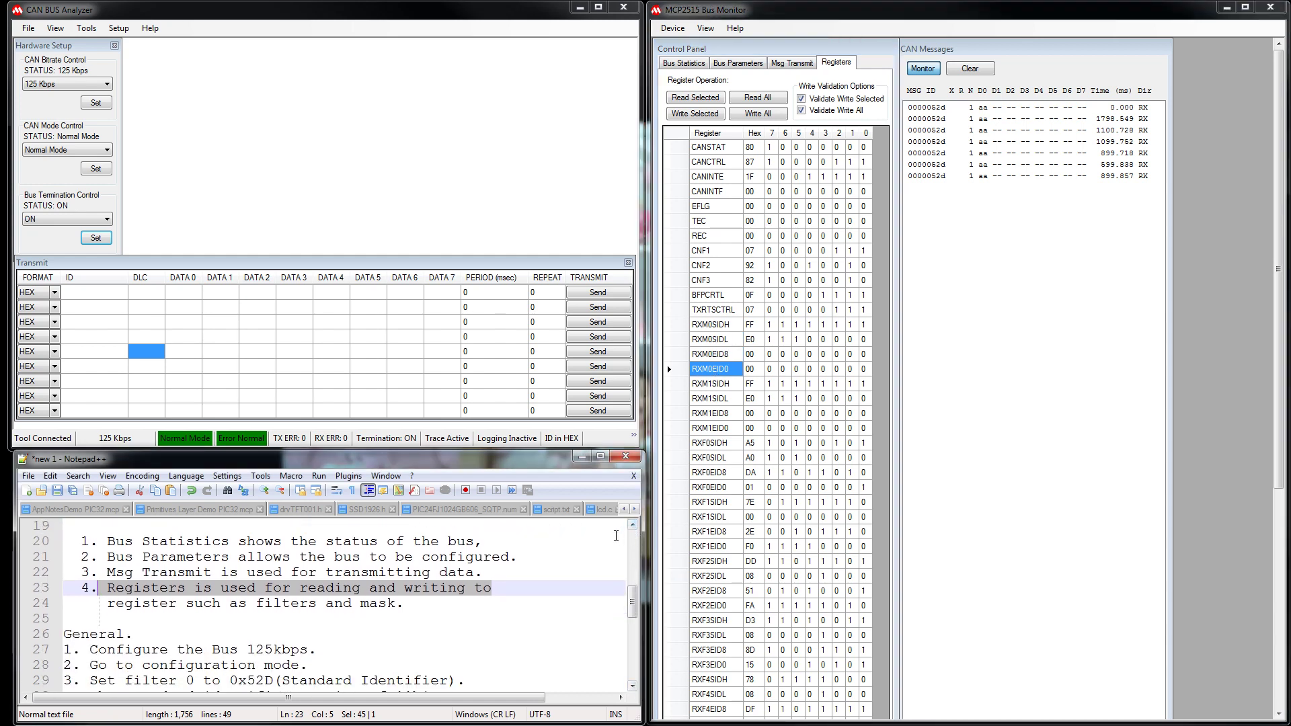
click(536, 613)
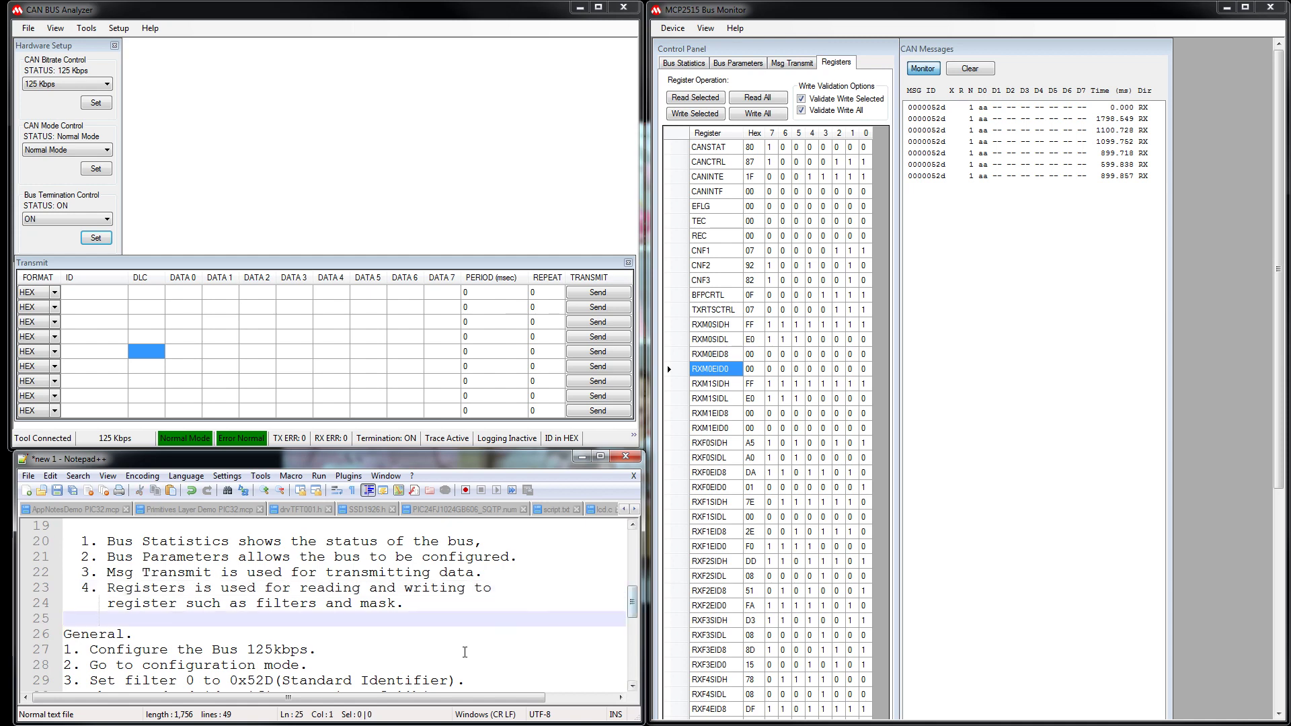
click(435, 655)
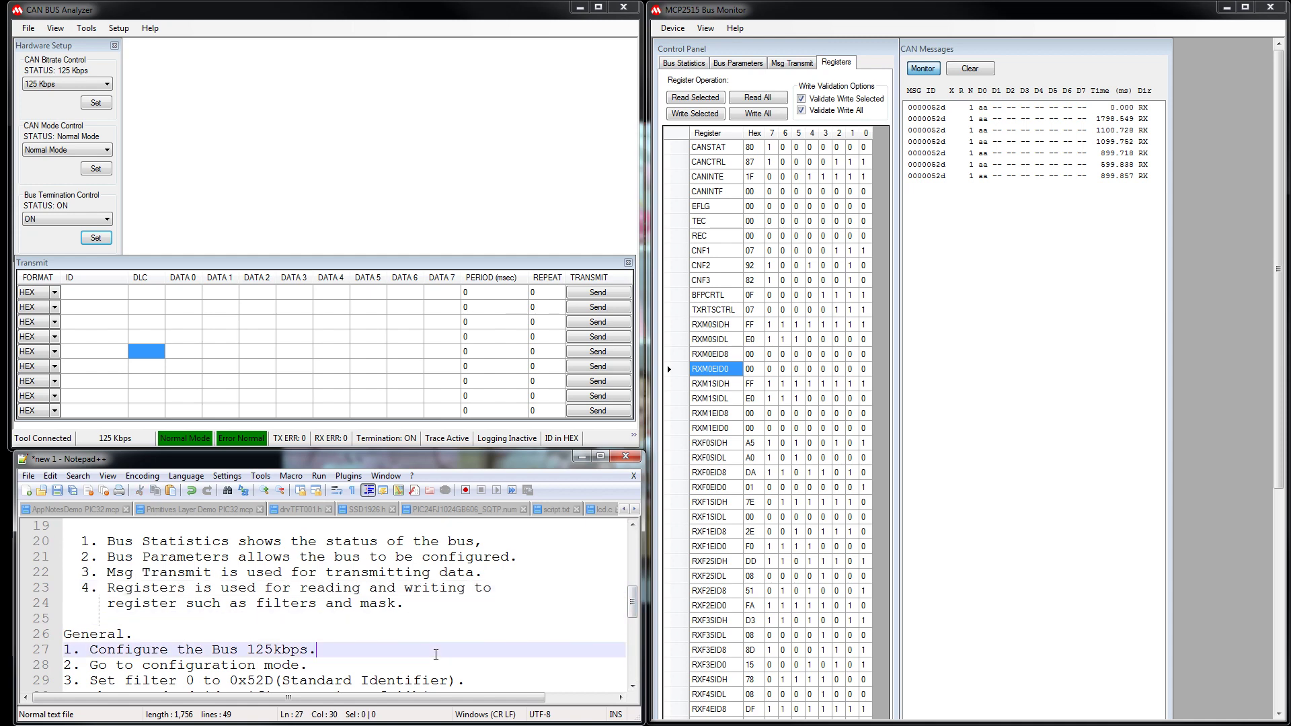
click(197, 617)
key(Return)
key(Return)
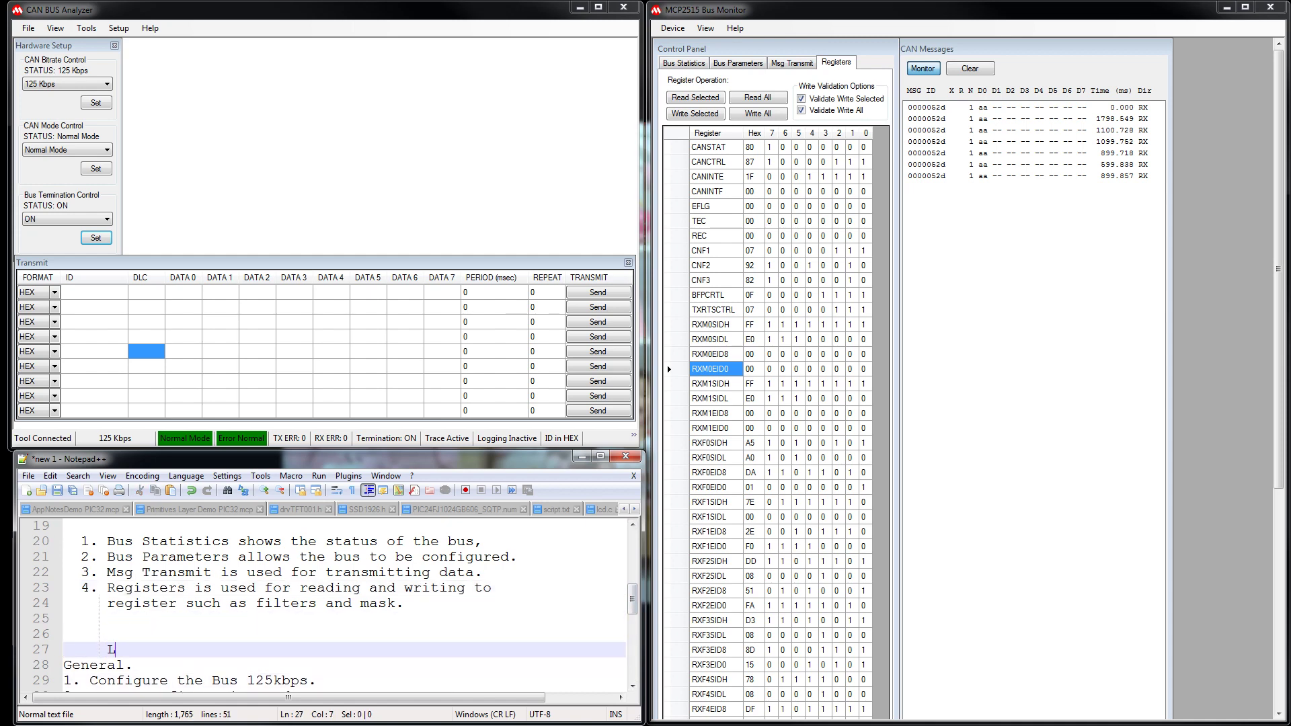
key(BackSpace)
key(BackSpace)
text(le)
key(BackSpace)
key(BackSpace)
text(let's Start)
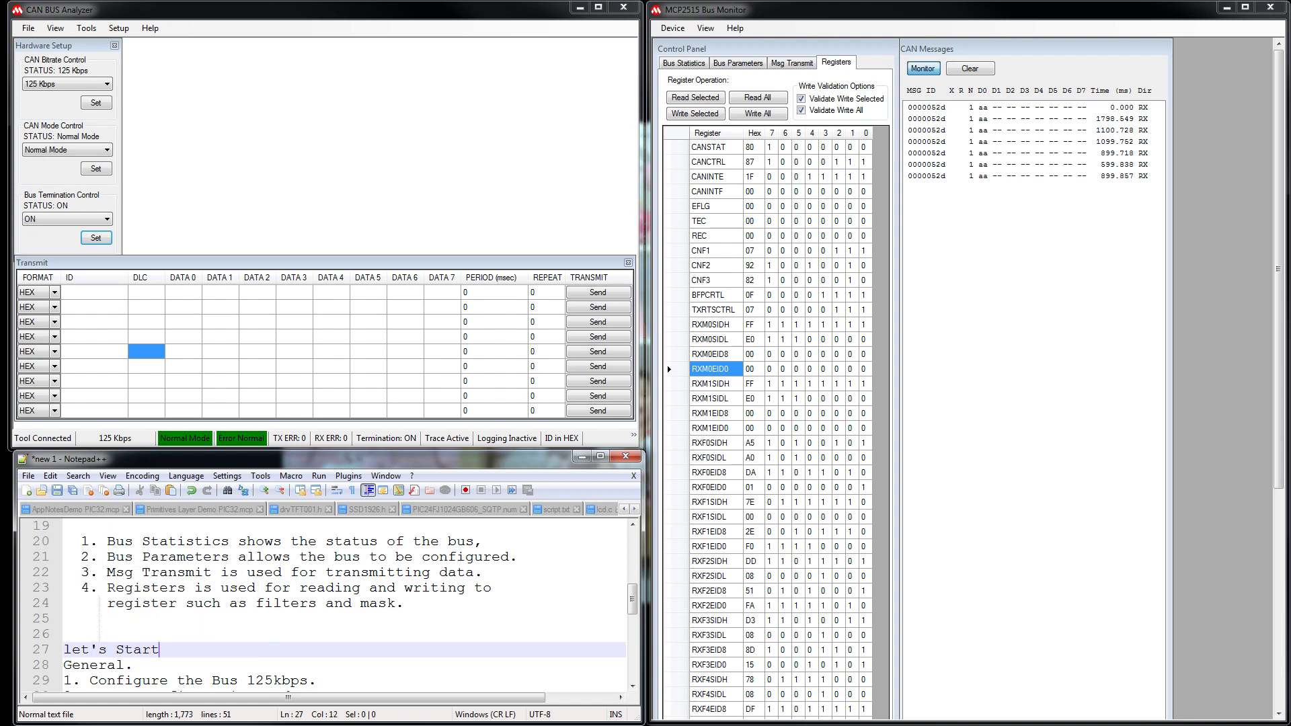
text( the demo:)
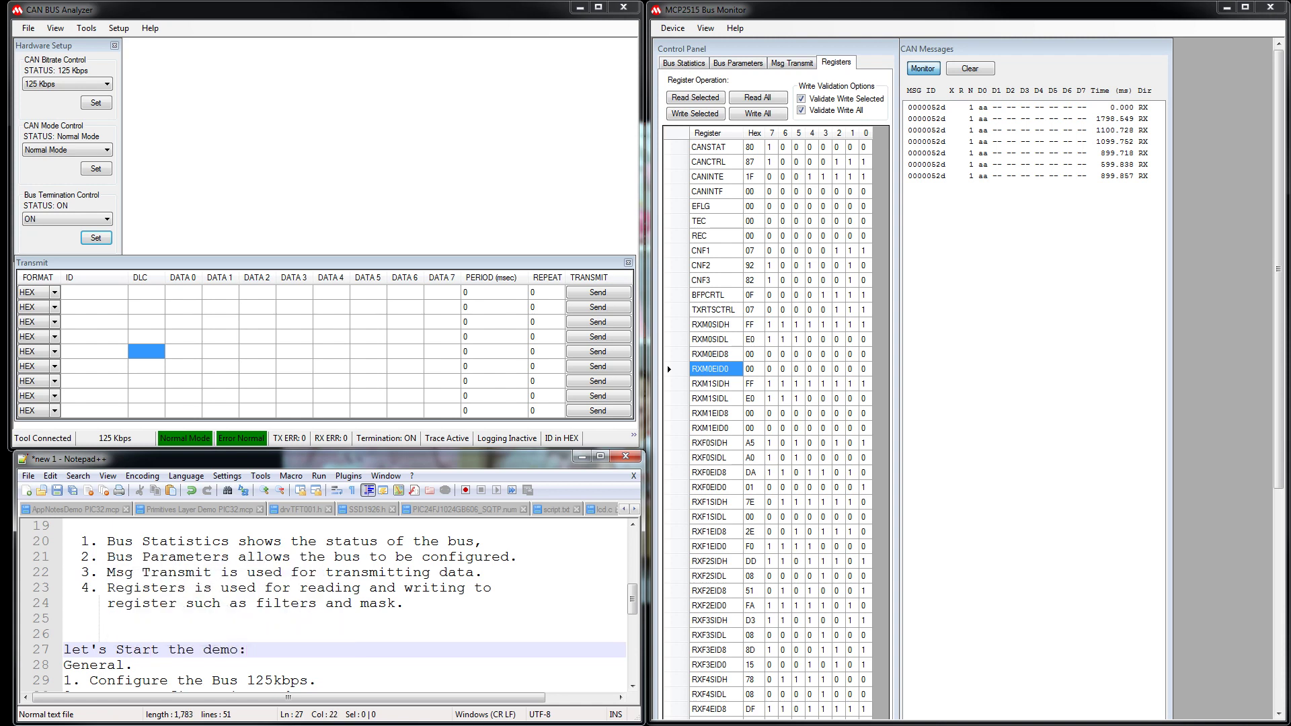
key(Return)
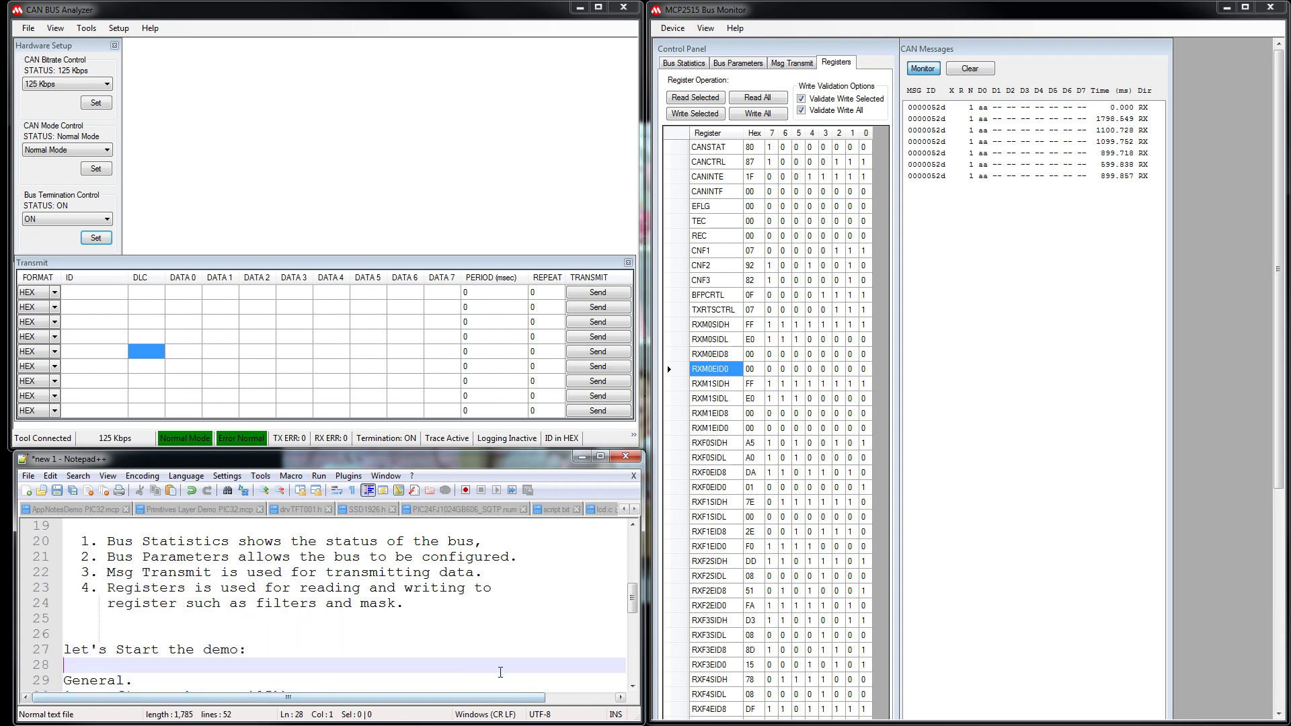
Step: Highlight the first instruction of the notes' General list, "Configure the Bus 125kbps."
click(631, 688)
click(631, 688)
click(631, 688)
click(631, 688)
click(630, 688)
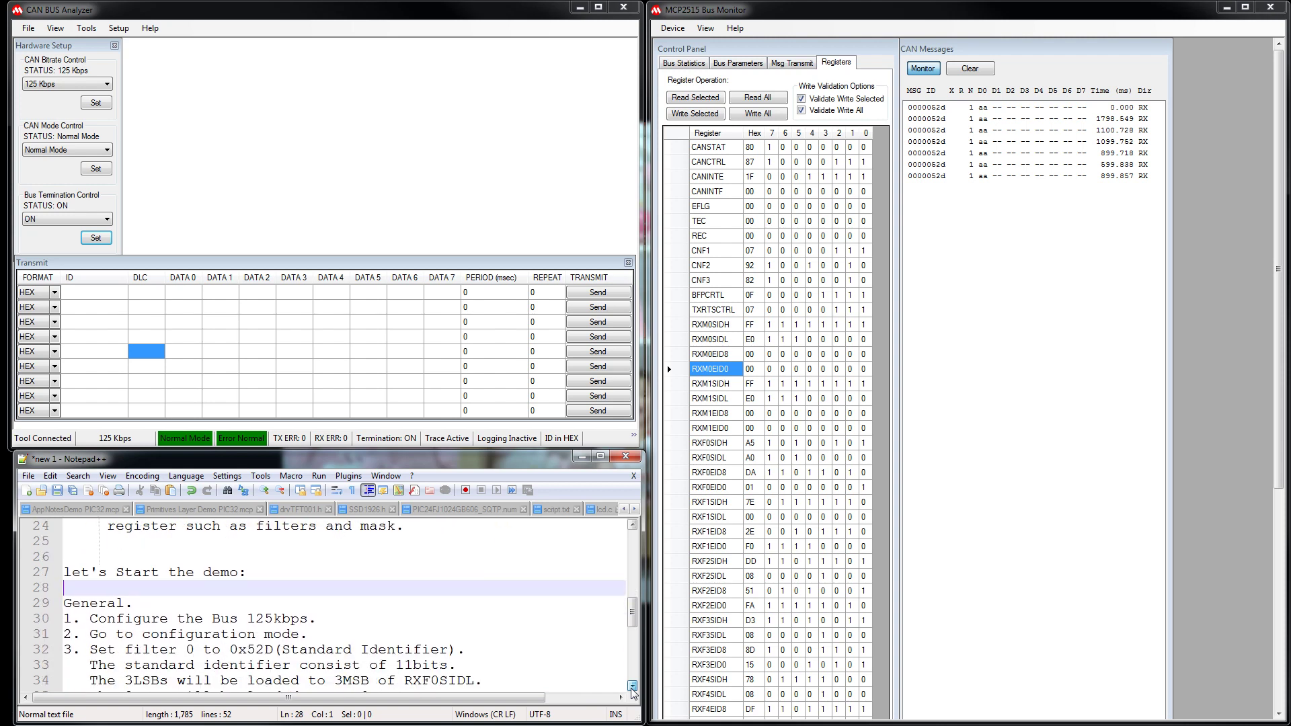
click(631, 688)
click(631, 687)
drag(322, 588, 82, 587)
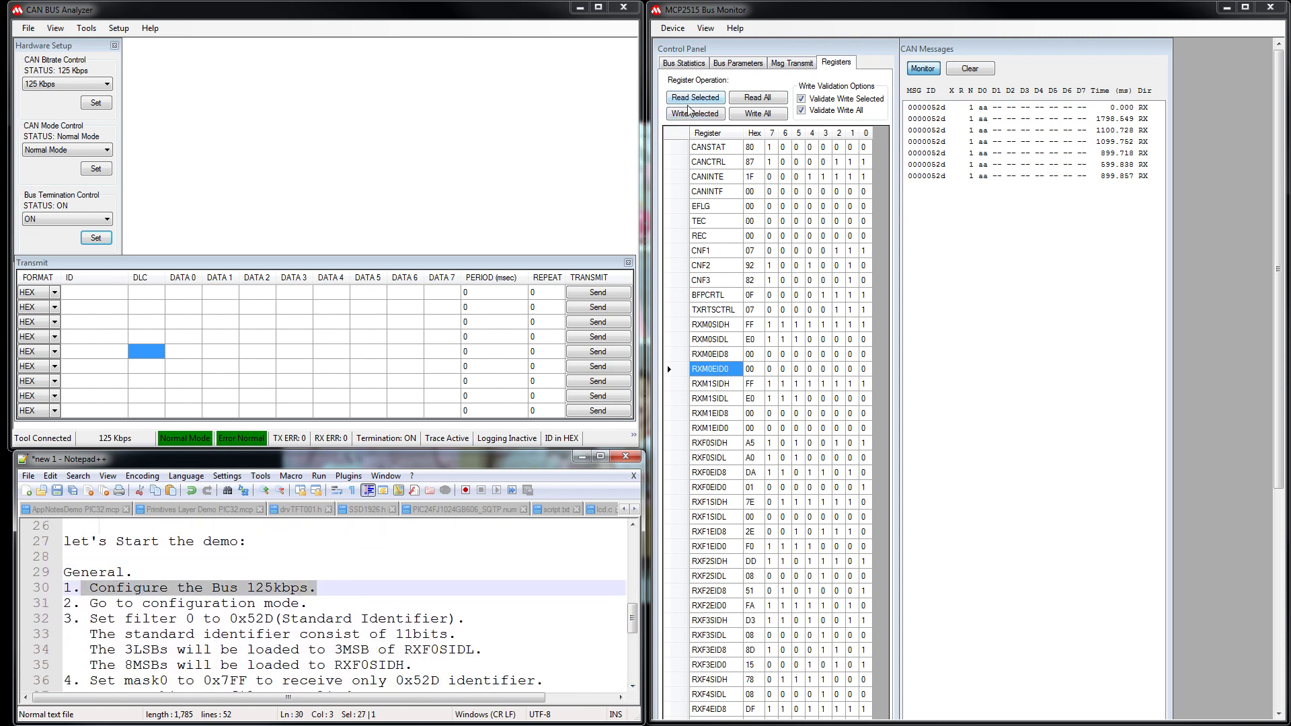
Step: Select a 125 kbit/s bus speed, highlight the "Go to configuration mode." note and apply the bus parameters with Configuration driver mode
click(733, 66)
click(750, 95)
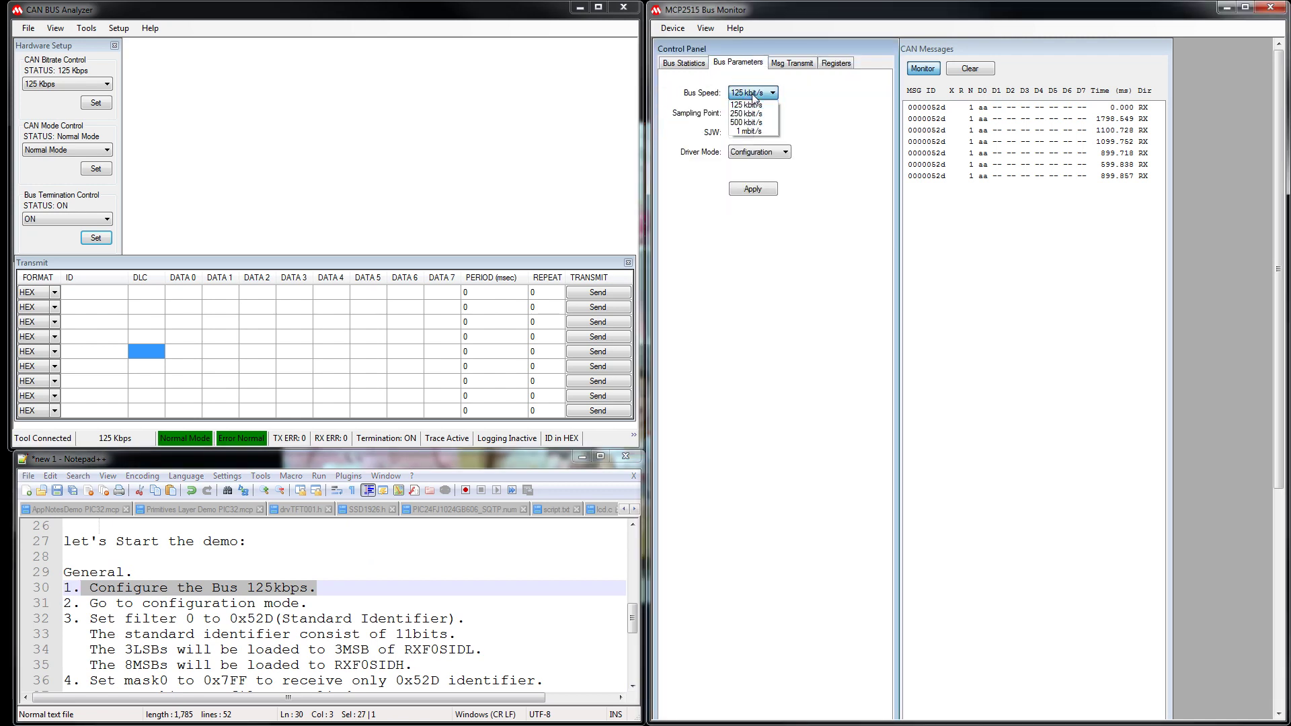
click(753, 102)
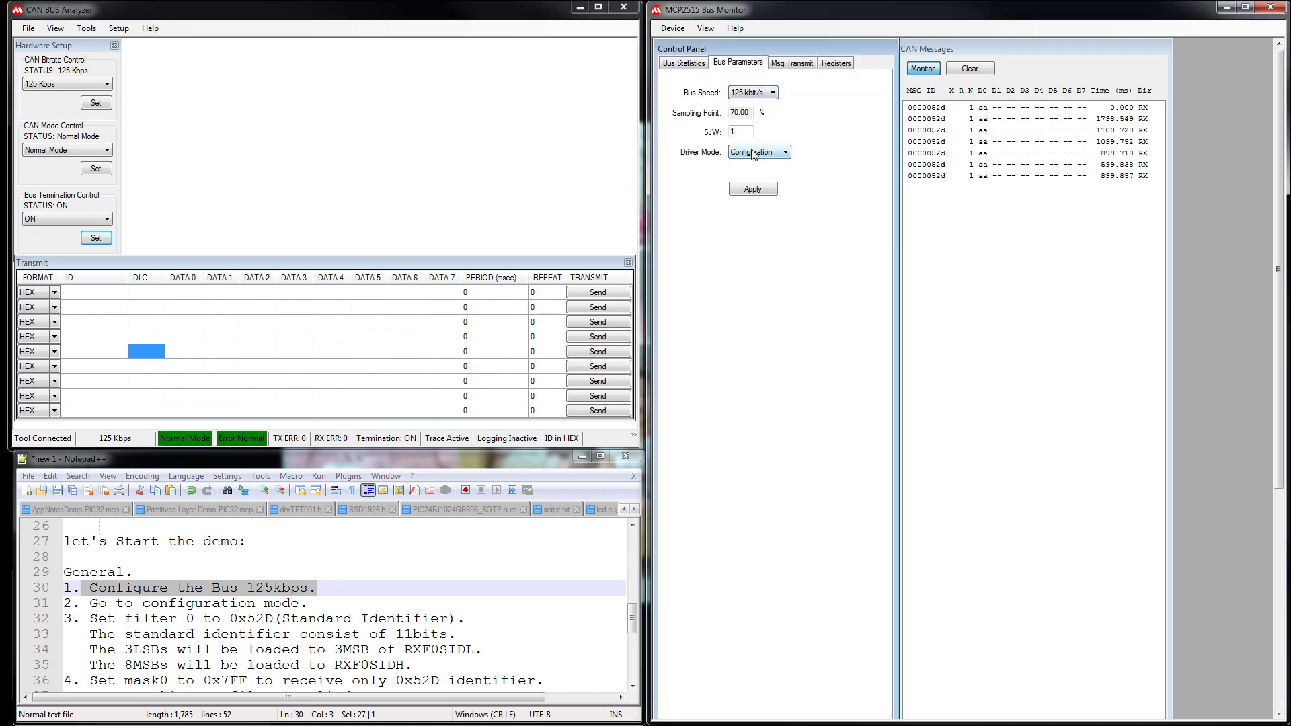
drag(307, 604, 81, 603)
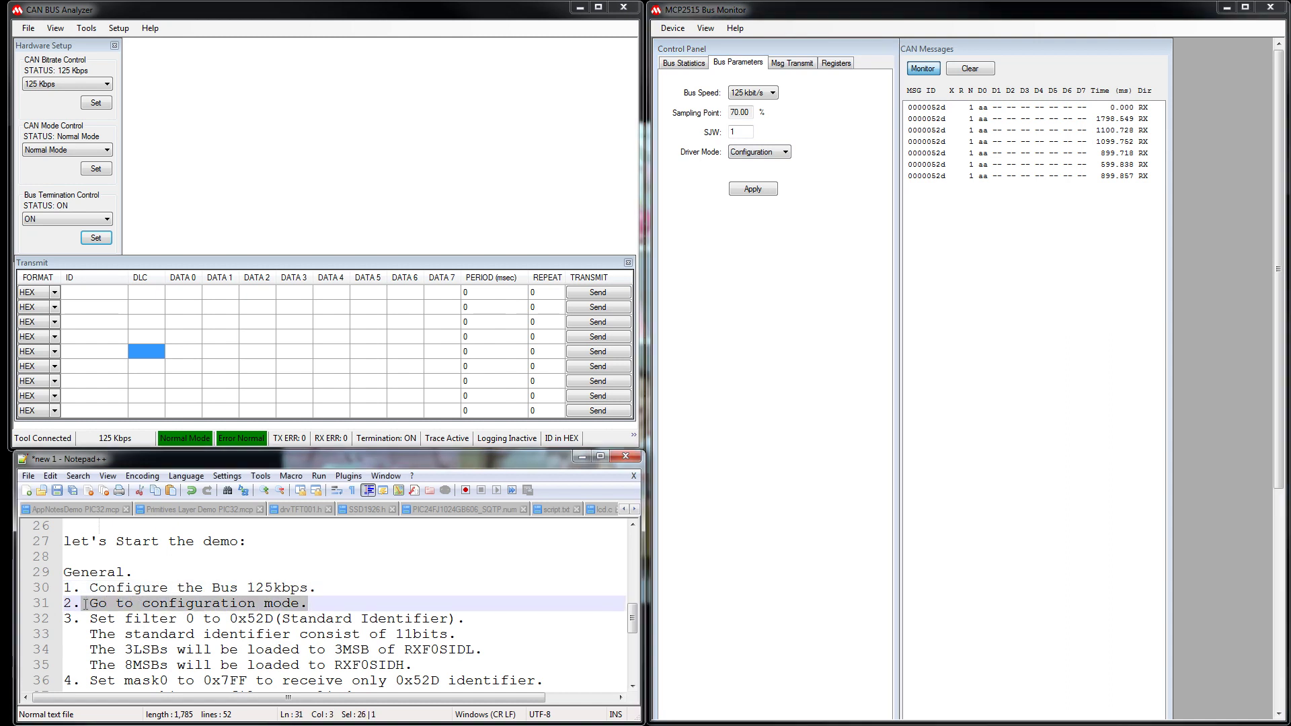
click(775, 189)
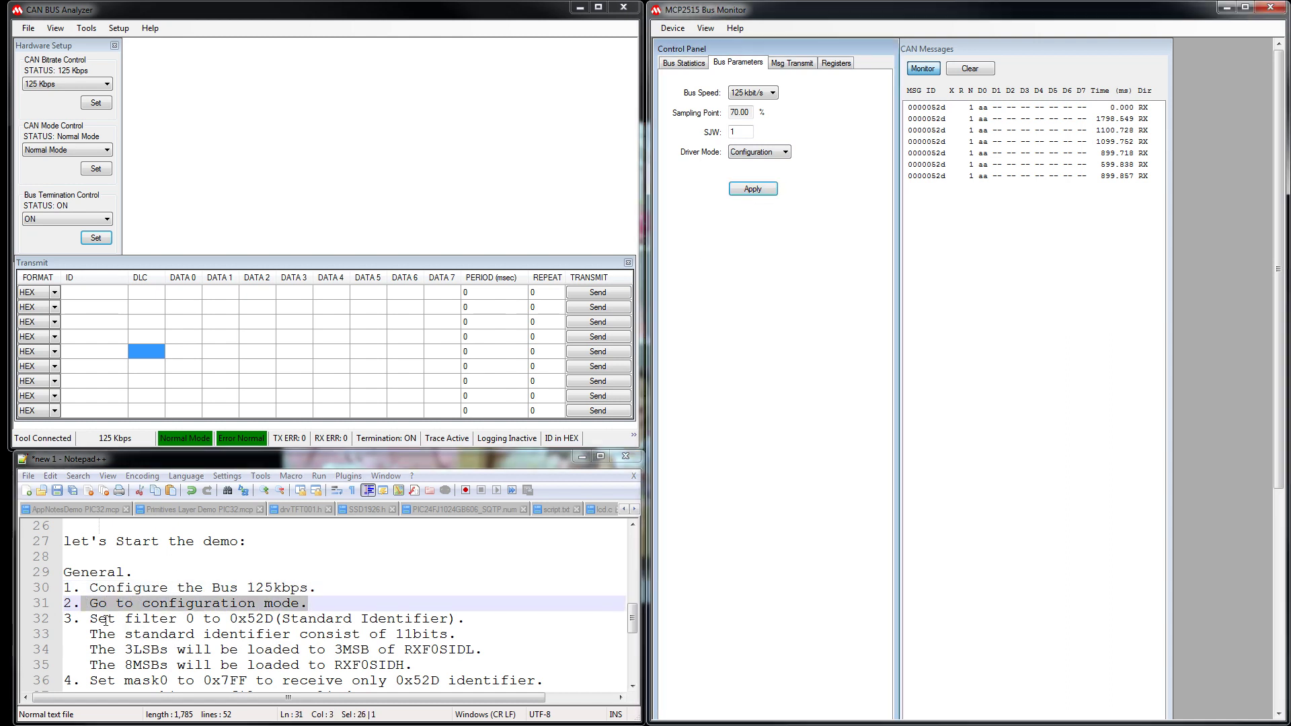
Step: Highlight the instruction "Set filter 0 to 0x52D(Standard Identifier)." in the notes and display the register list
drag(89, 618, 467, 619)
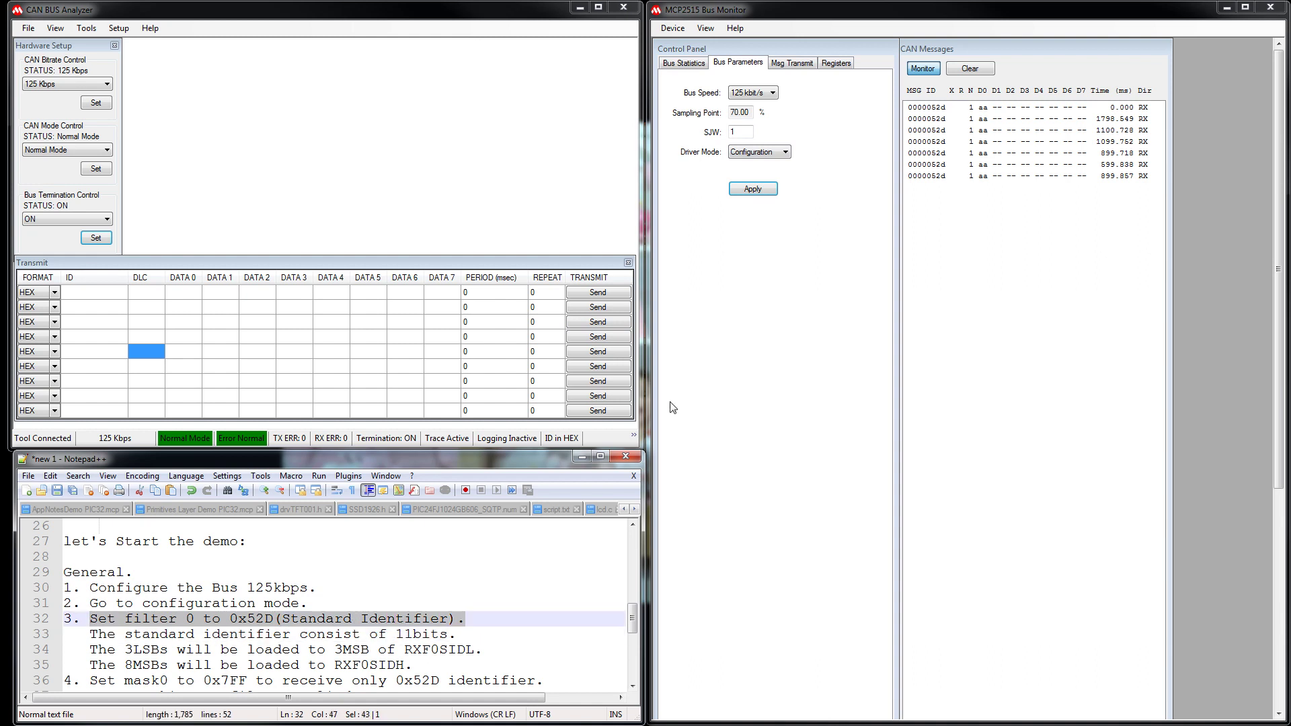
click(836, 63)
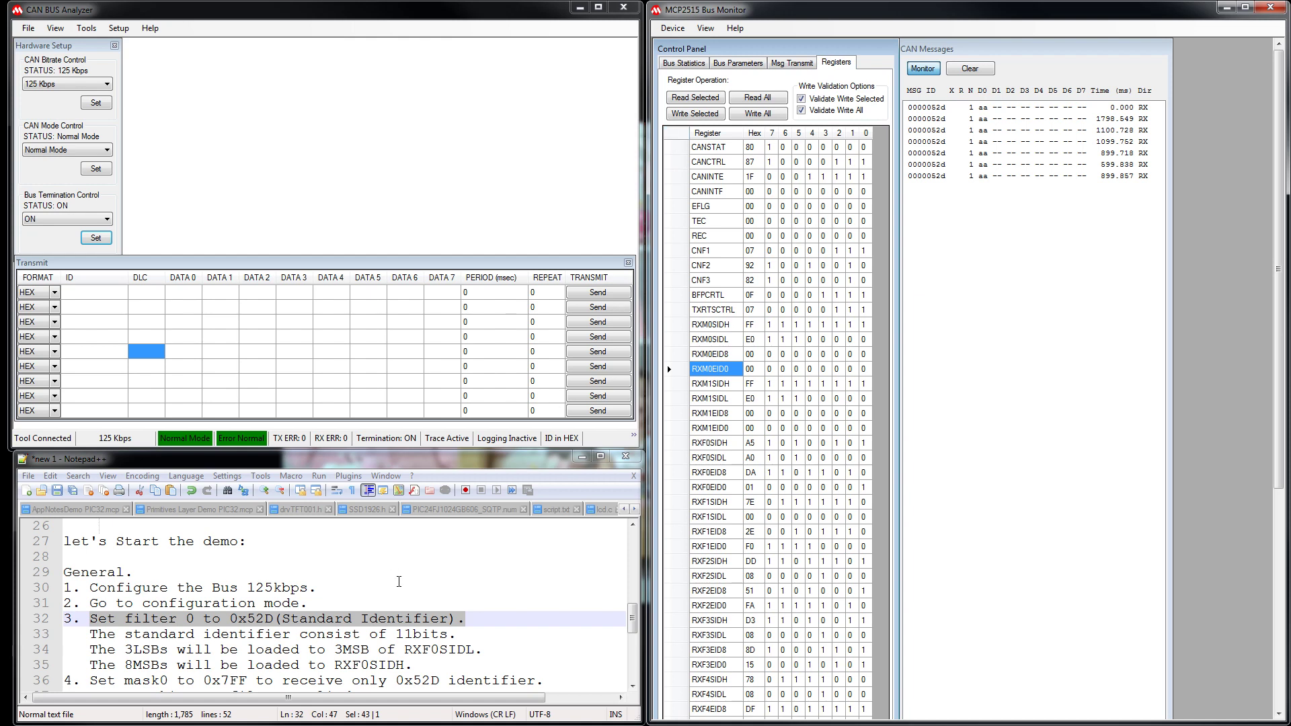
click(632, 686)
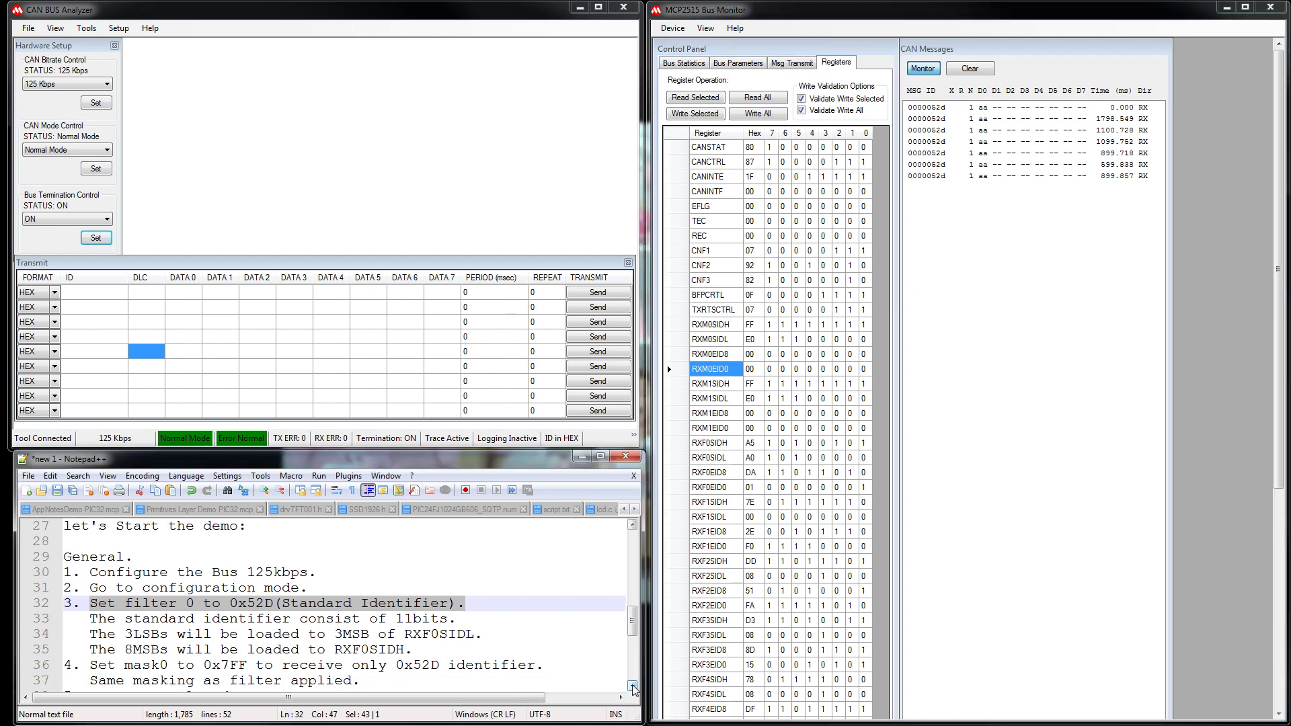
Step: Correct "consist" to "consists" in the notes' line about the 11-bit standard identifier
click(632, 686)
click(632, 685)
click(632, 686)
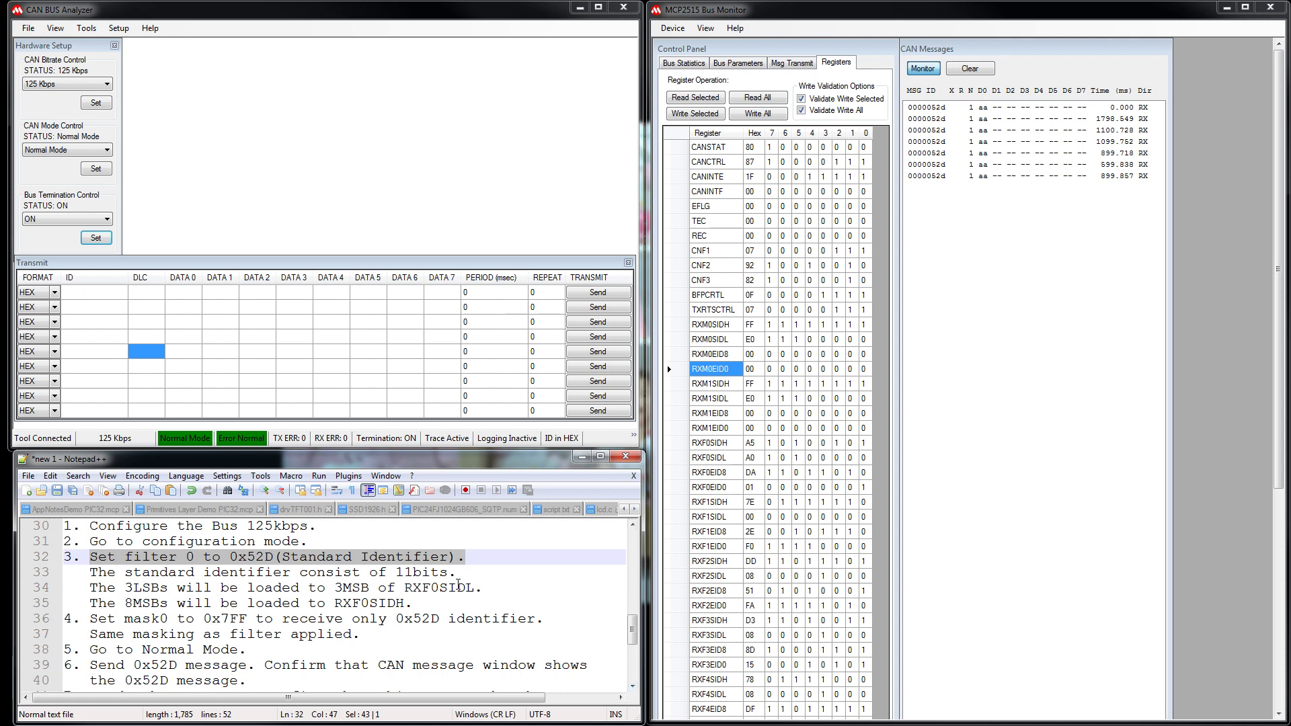
drag(464, 577, 91, 572)
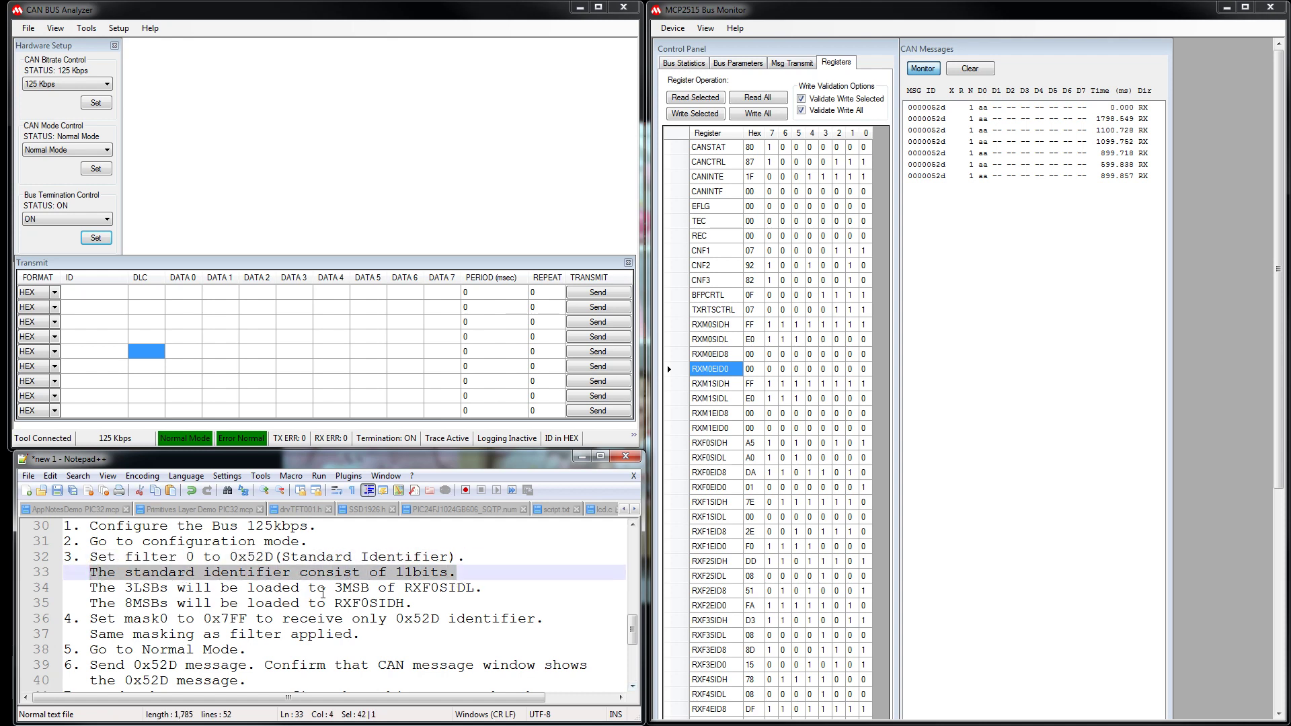
click(361, 572)
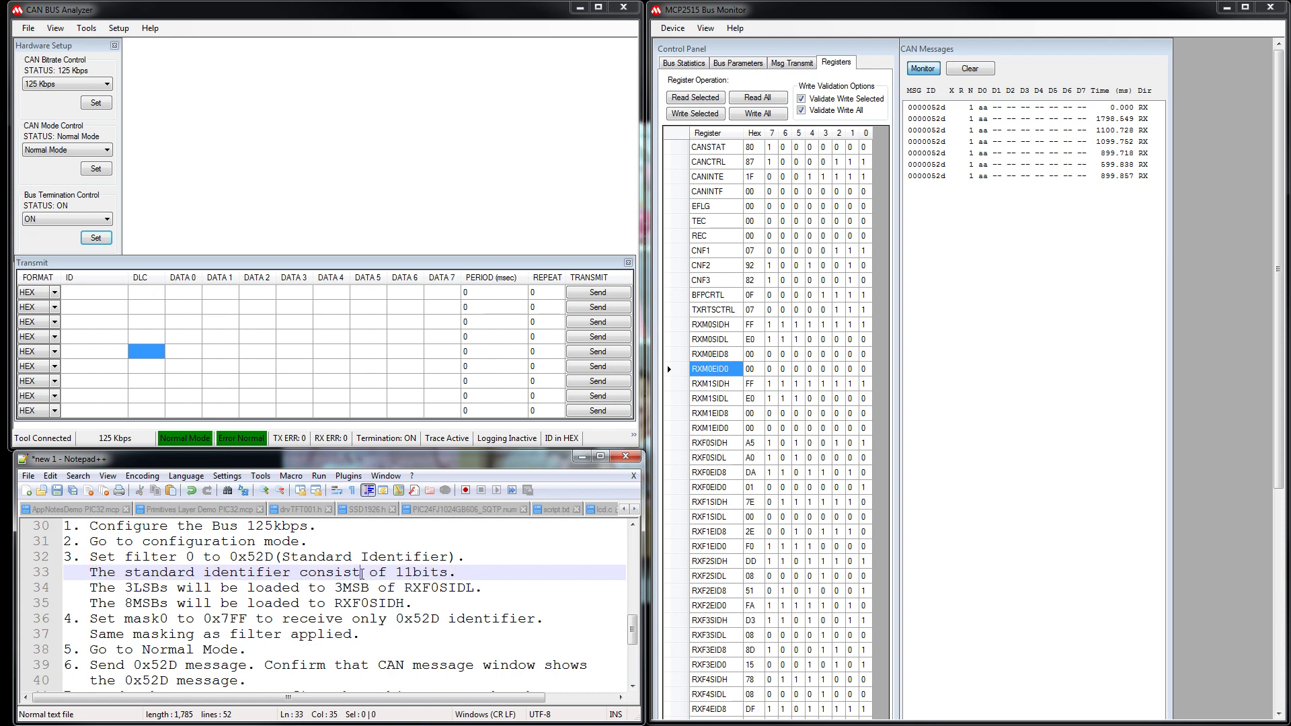
text(s)
Step: Highlight the note on loading the 3LSBs to RXF0SIDL, followed by the note on loading the 8MSBs to RXF0SIDH
click(465, 602)
drag(492, 580, 90, 592)
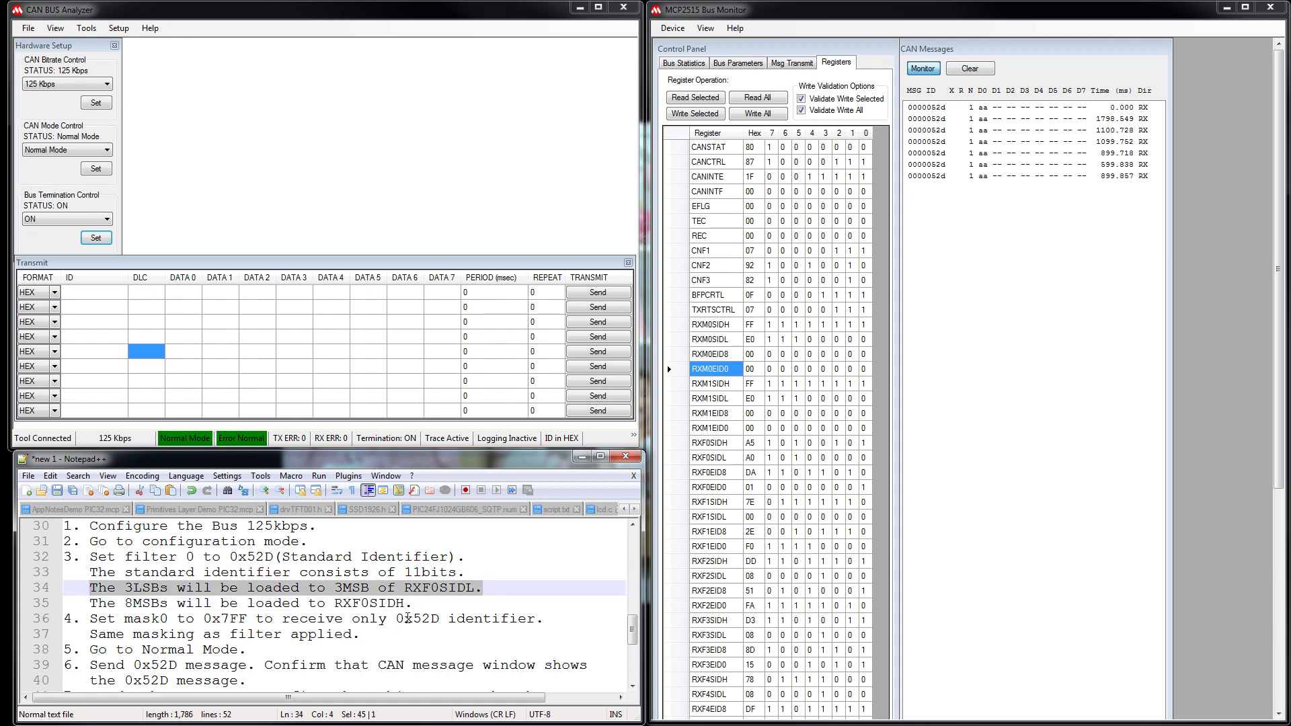
drag(412, 605, 87, 603)
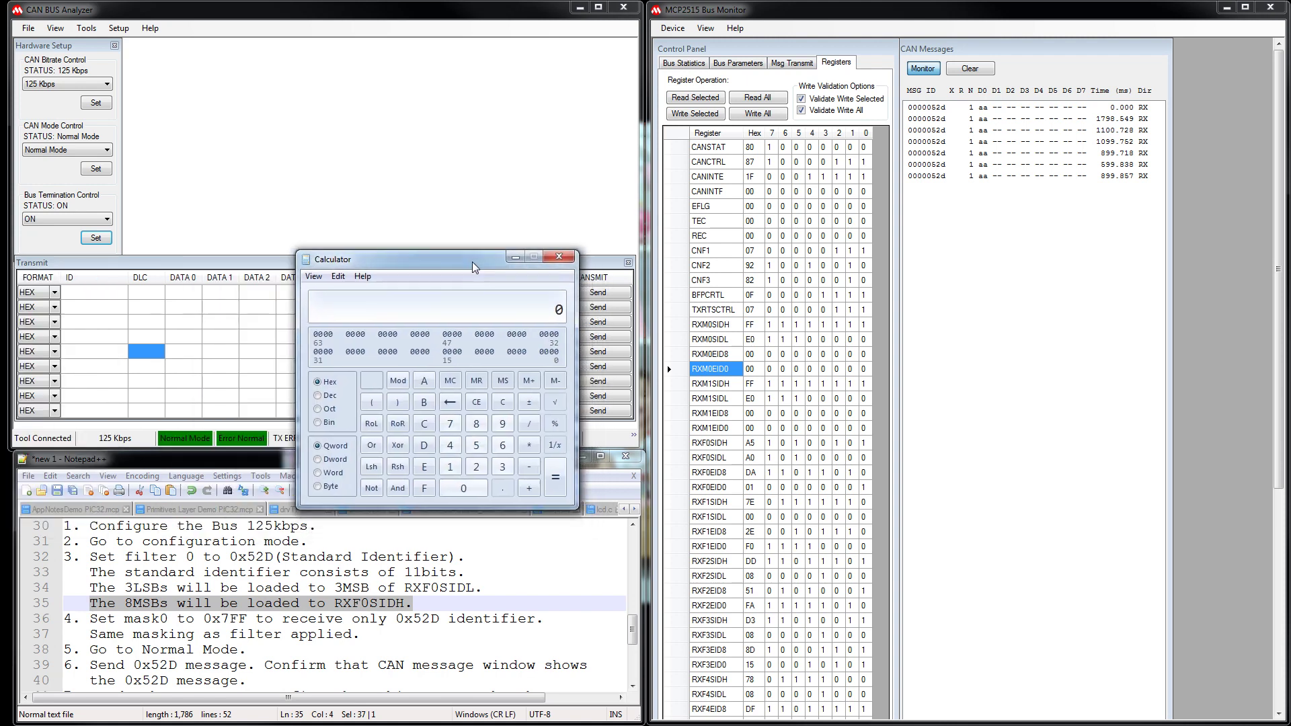
Step: Move Calculator clear of the notes, copy 52D from the filter 0 instruction into it, and highlight "3LSBs" in the notes
drag(472, 261, 464, 183)
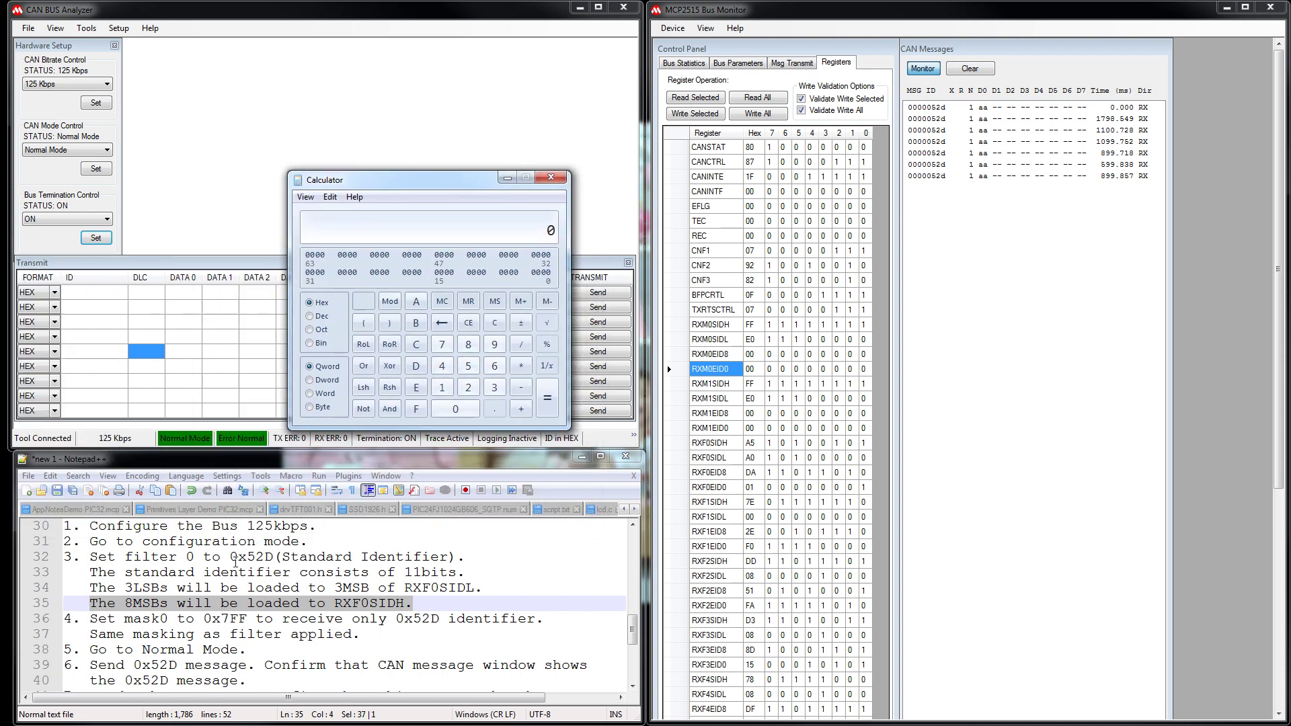
drag(248, 556, 273, 556)
key(ctrl+c)
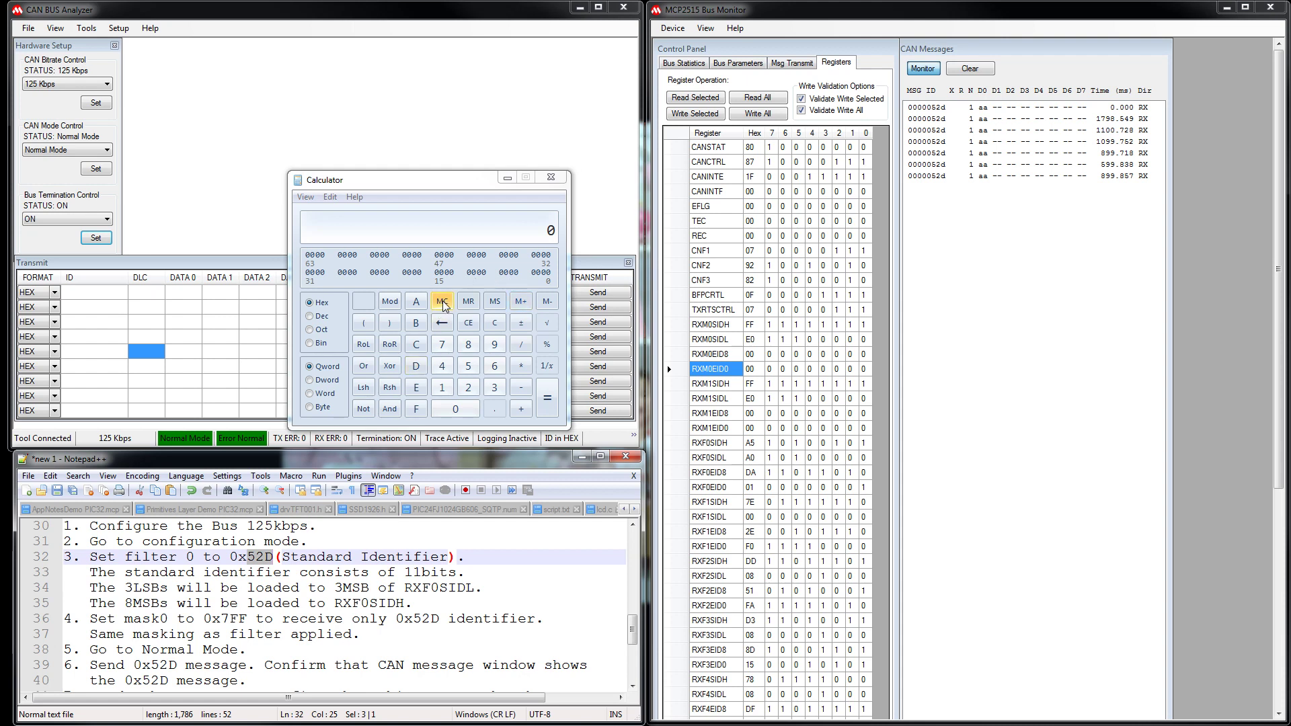
click(451, 242)
key(ctrl+v)
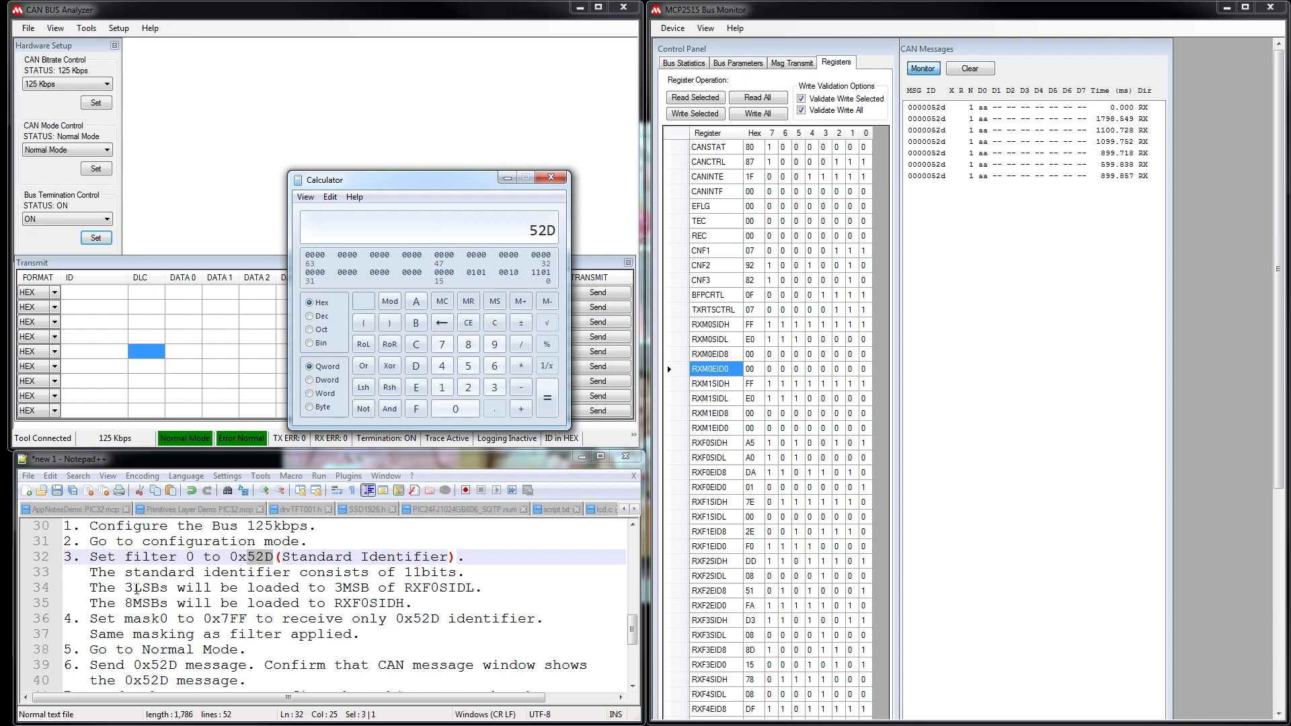
drag(128, 588, 168, 588)
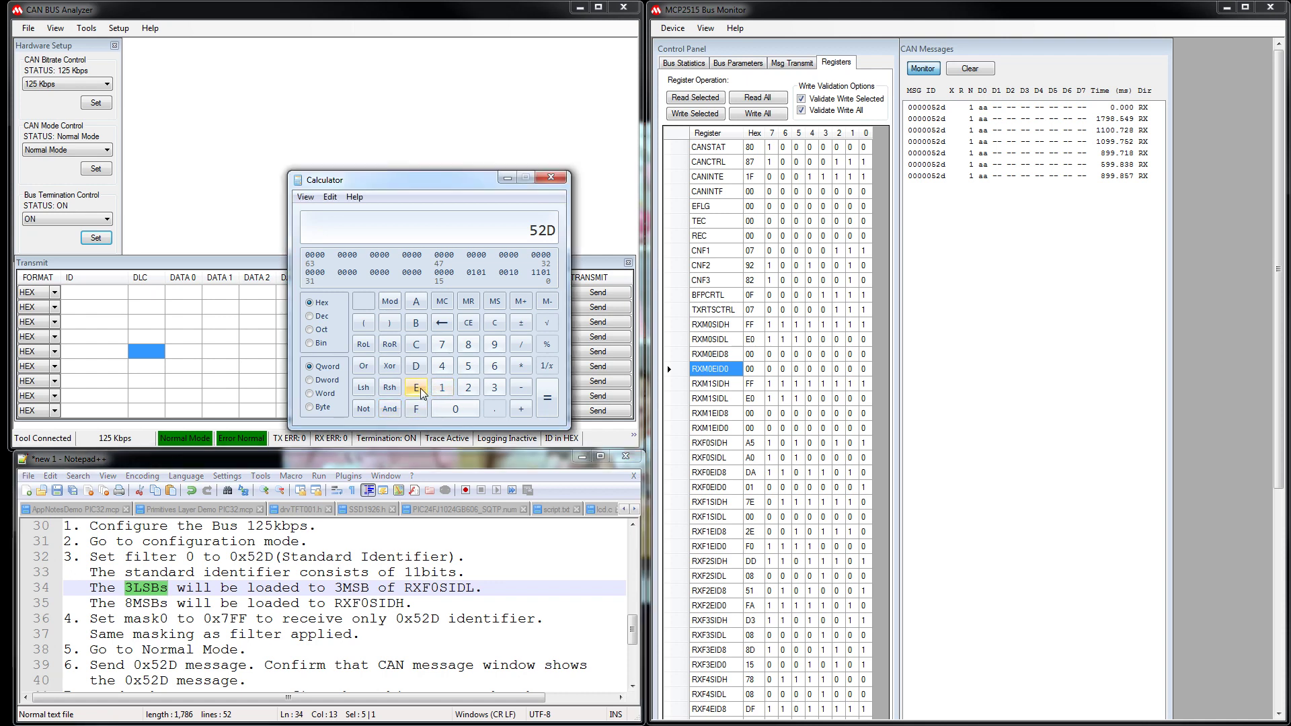
click(417, 390)
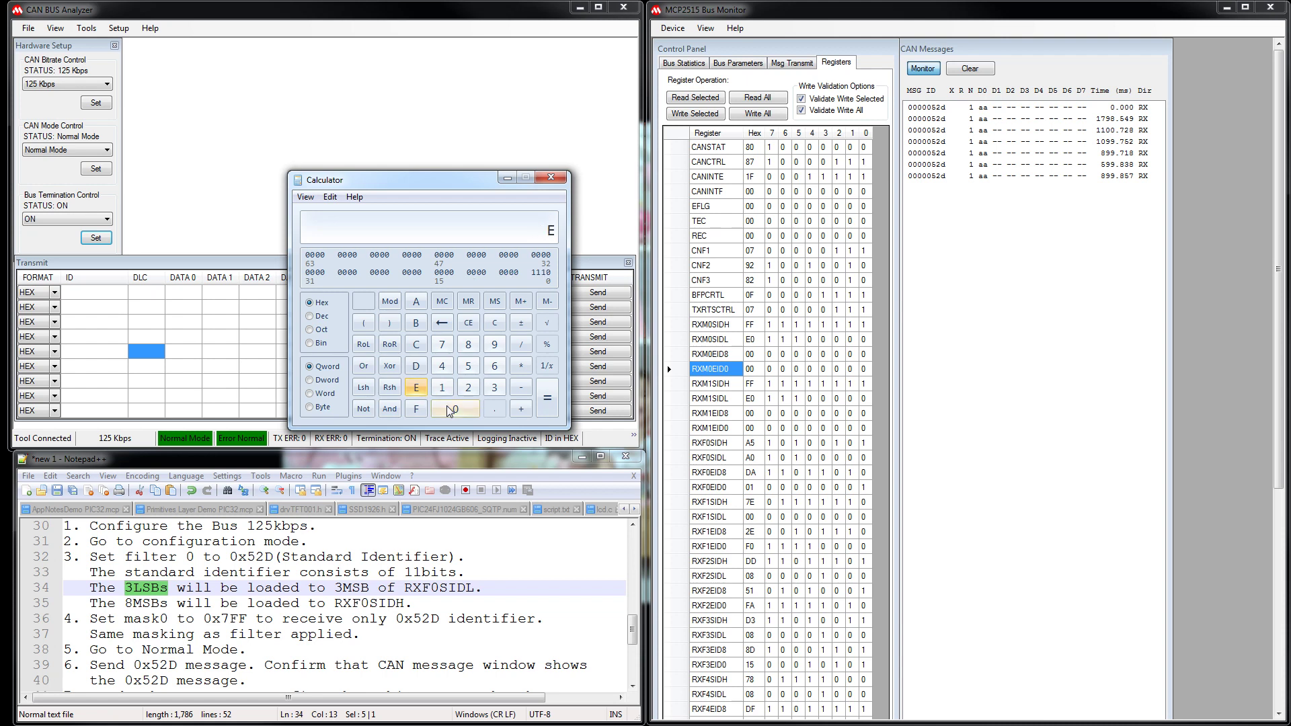
click(455, 409)
click(549, 403)
click(486, 321)
click(442, 365)
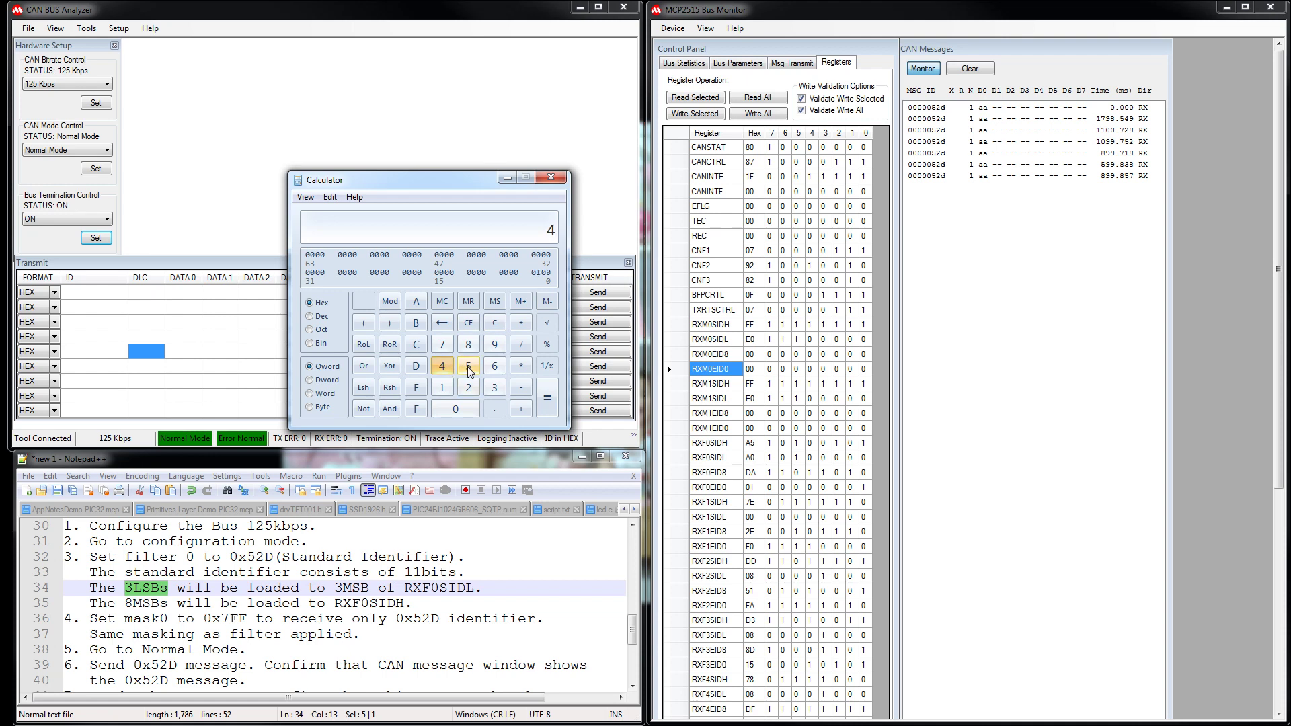
click(468, 366)
click(468, 388)
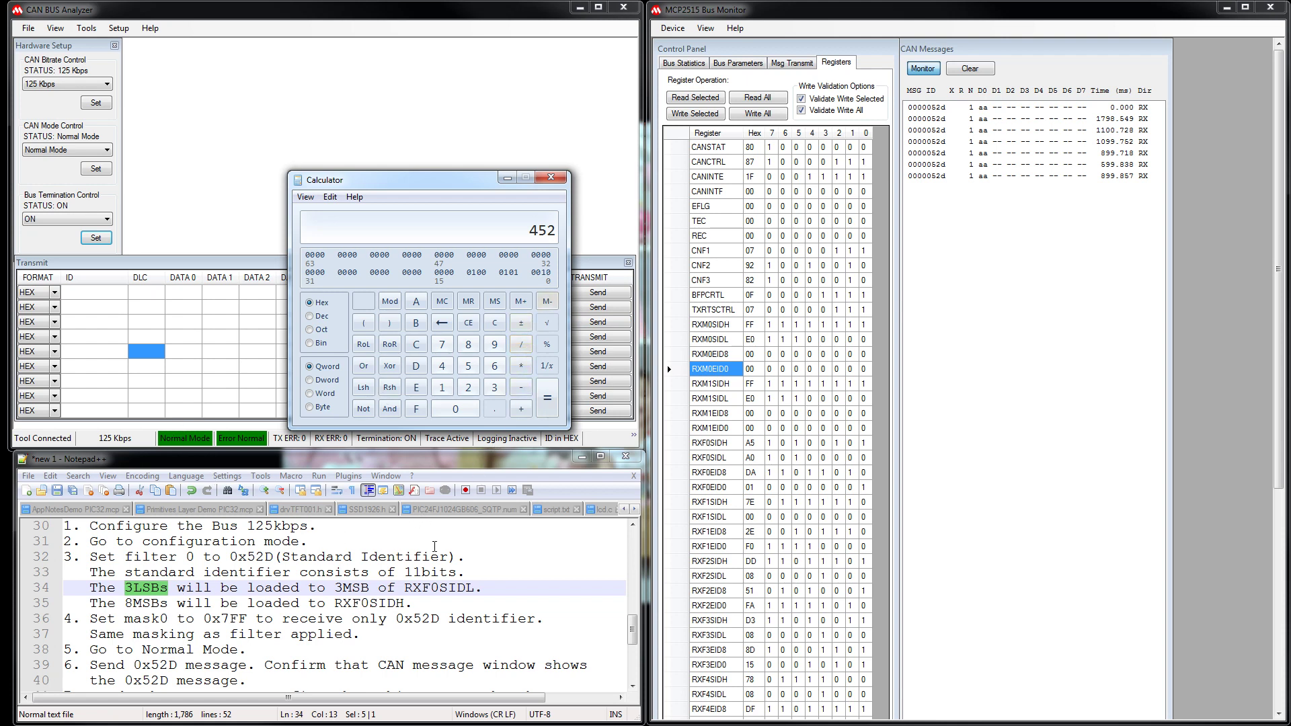
click(470, 325)
Step: Calculate hexadecimal 52D shifted left by 5 and combined with E0 using And
click(467, 367)
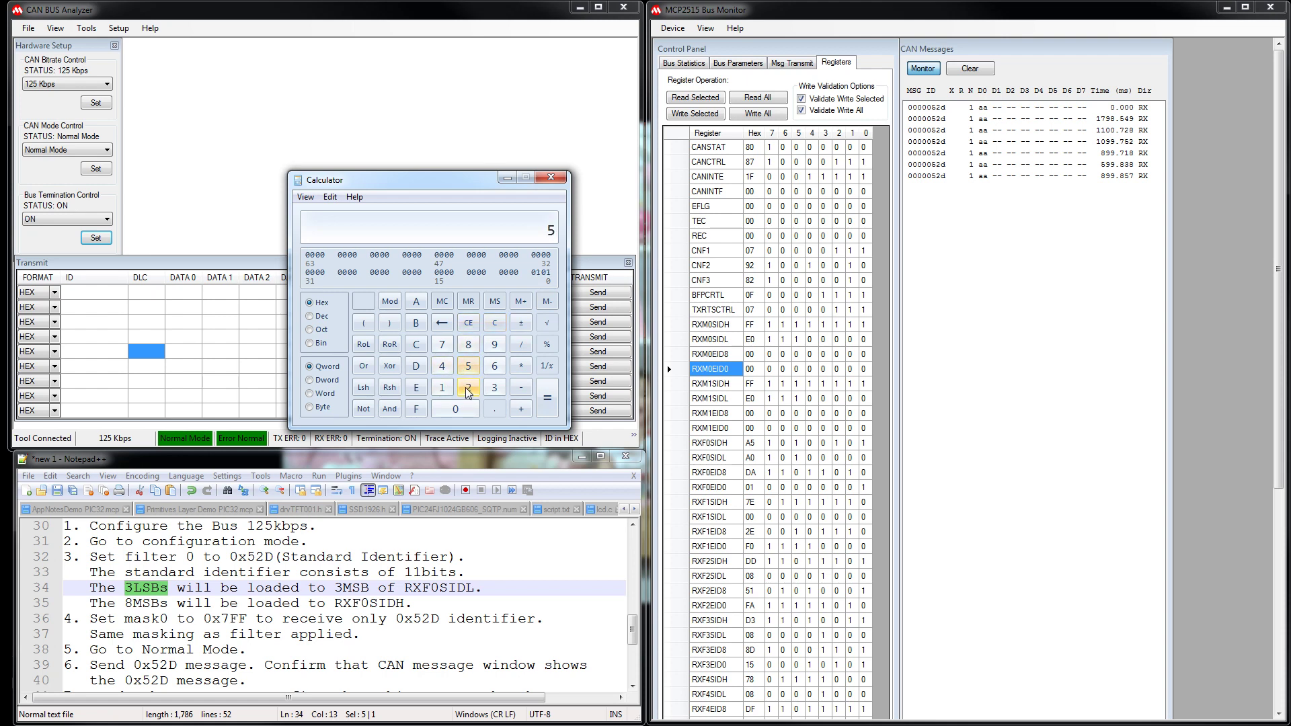
click(467, 389)
click(417, 366)
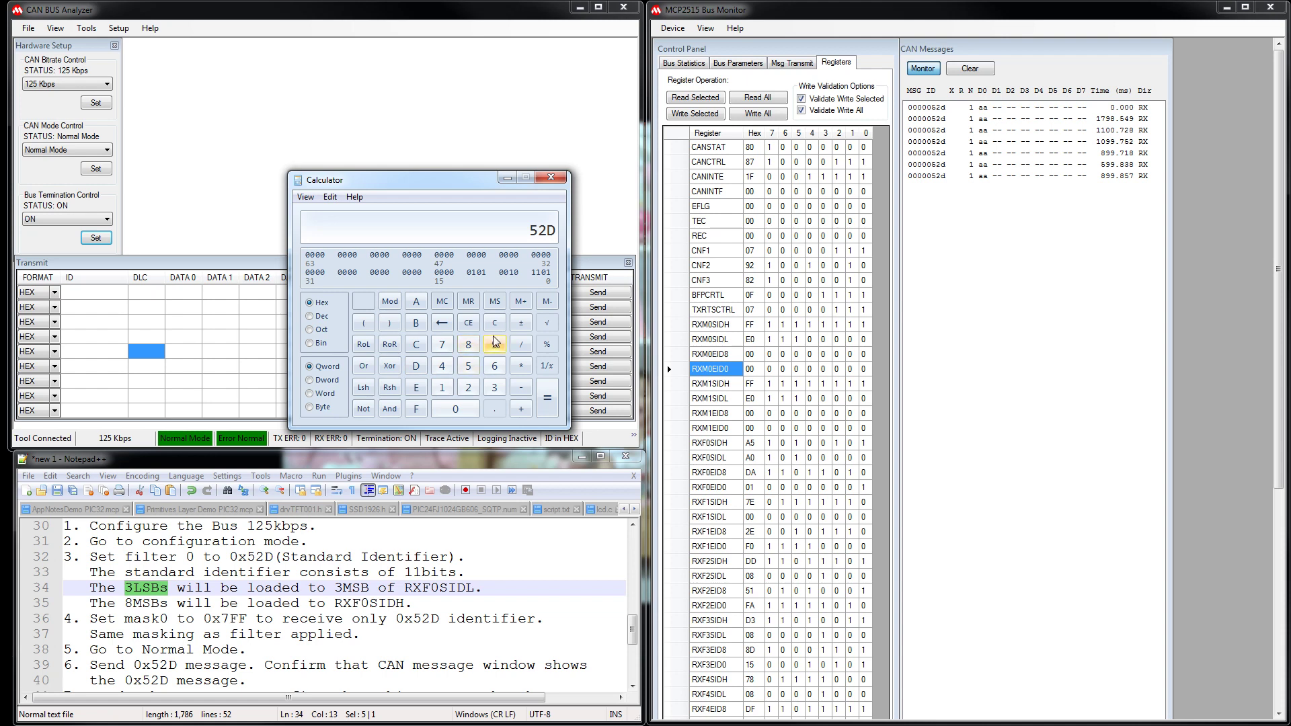
click(363, 388)
click(468, 366)
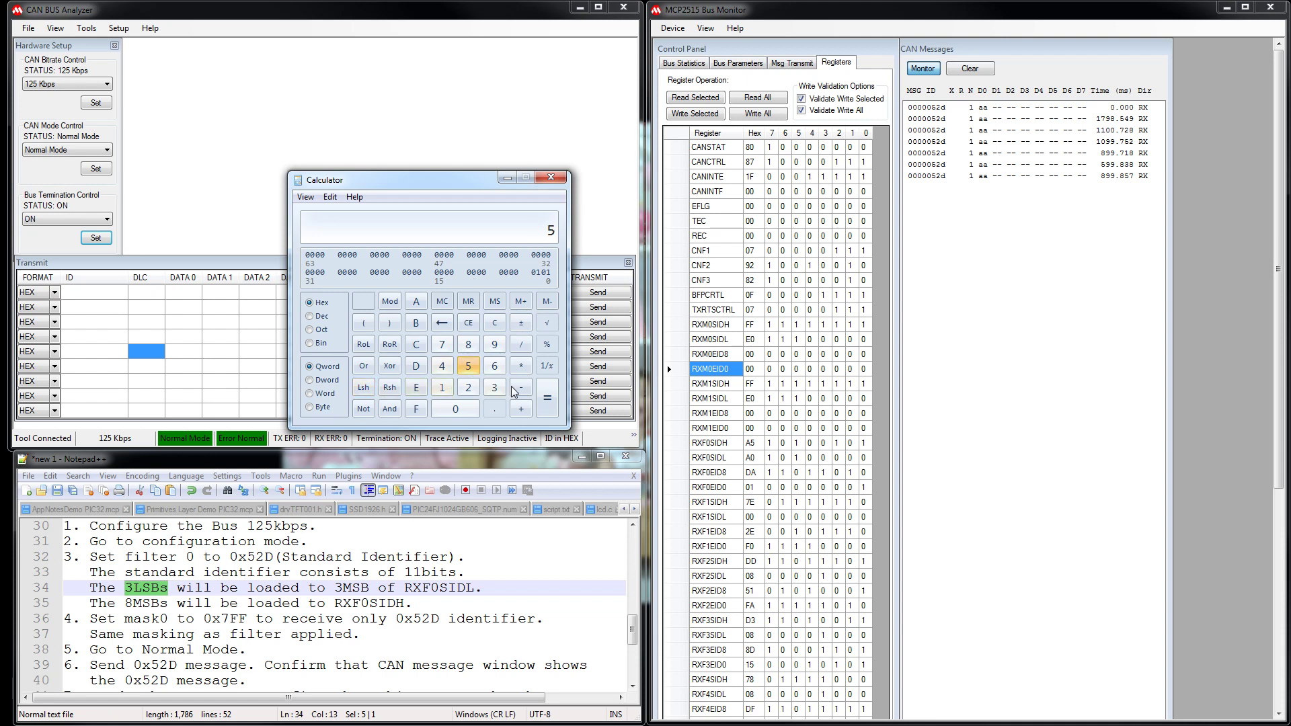
click(546, 407)
click(417, 390)
click(441, 403)
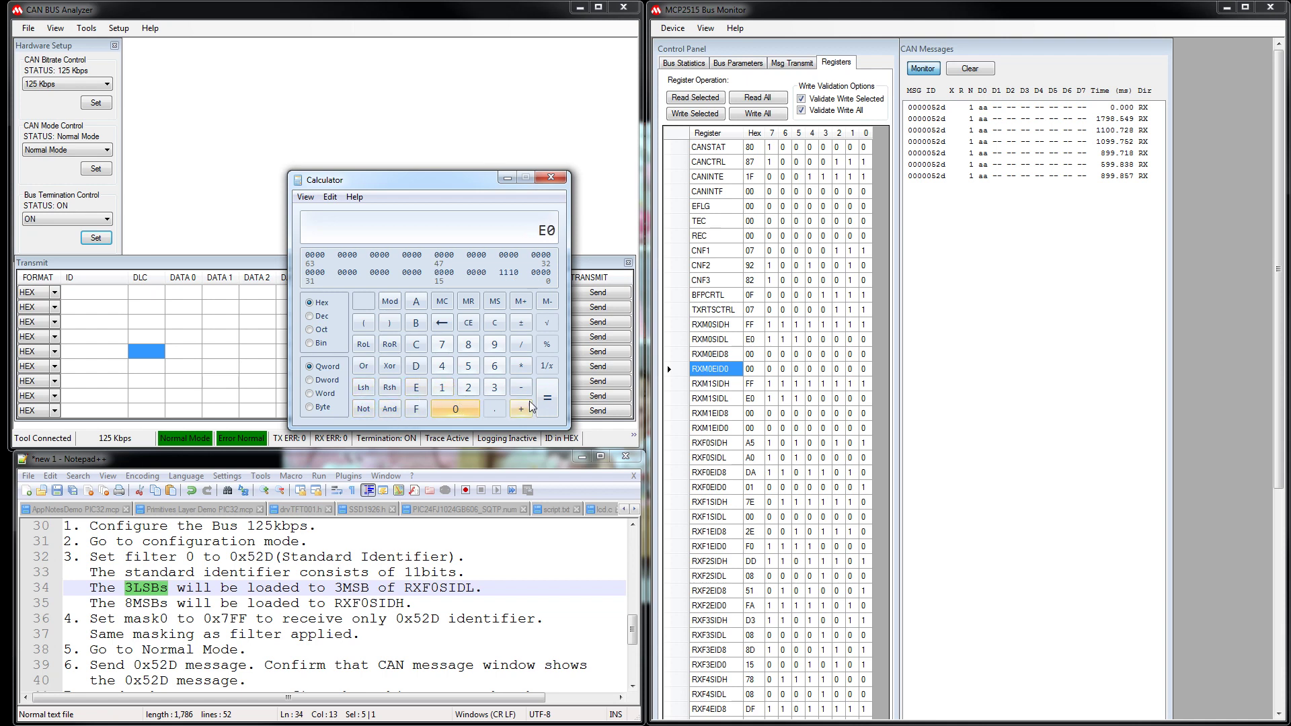
click(548, 405)
Step: Set the RXF0SIDL register to hex A0 and write the selected register to the device
click(752, 460)
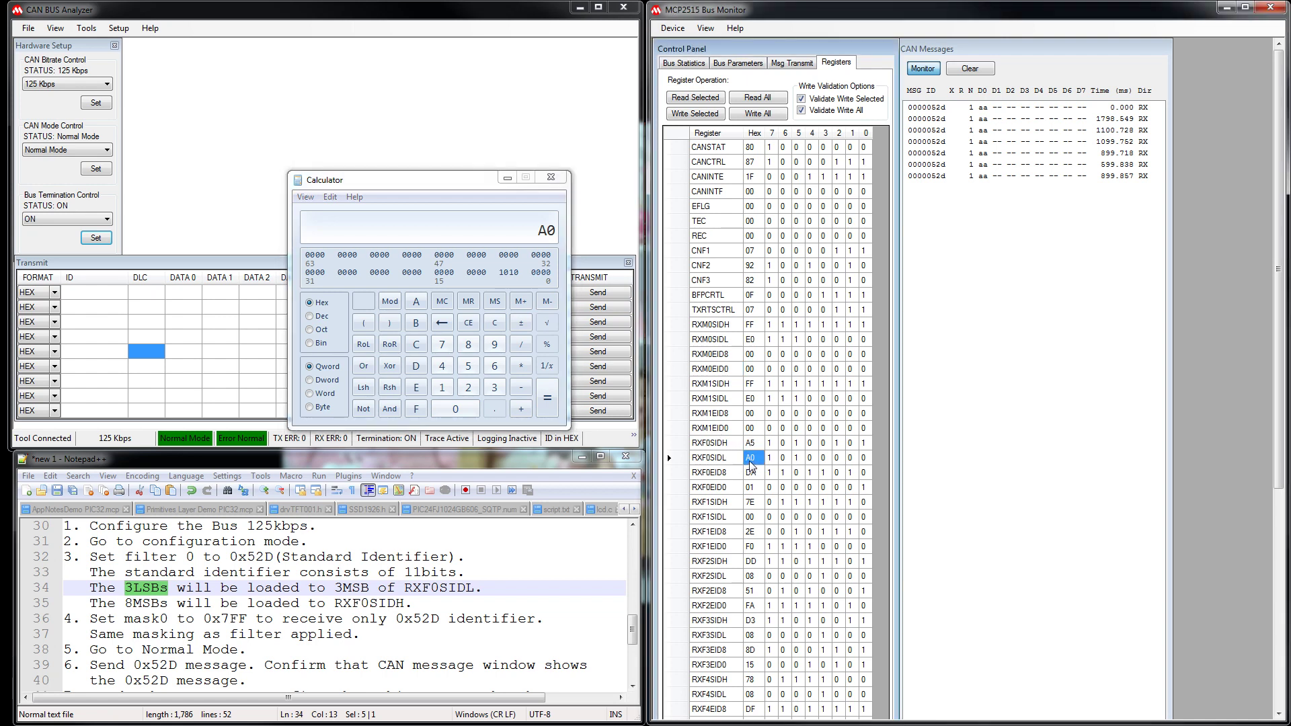
click(750, 463)
double_click(751, 462)
text(A0)
click(704, 114)
Step: Highlight the note "The 8MSBs will be loaded to RXF0SIDH."
click(247, 603)
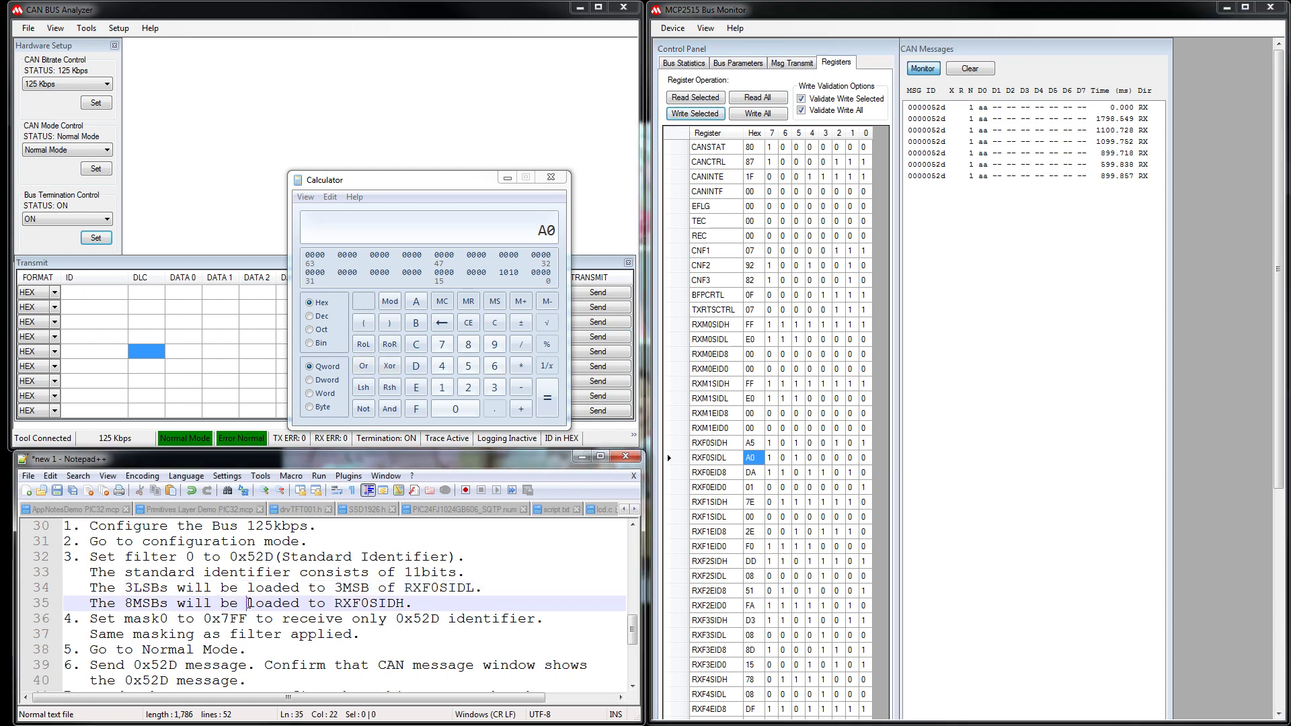
mouse_move(450, 601)
mouse_down()
mouse_move(100, 600)
mouse_move(99, 619)
mouse_move(444, 597)
mouse_up()
drag(415, 612, 415, 605)
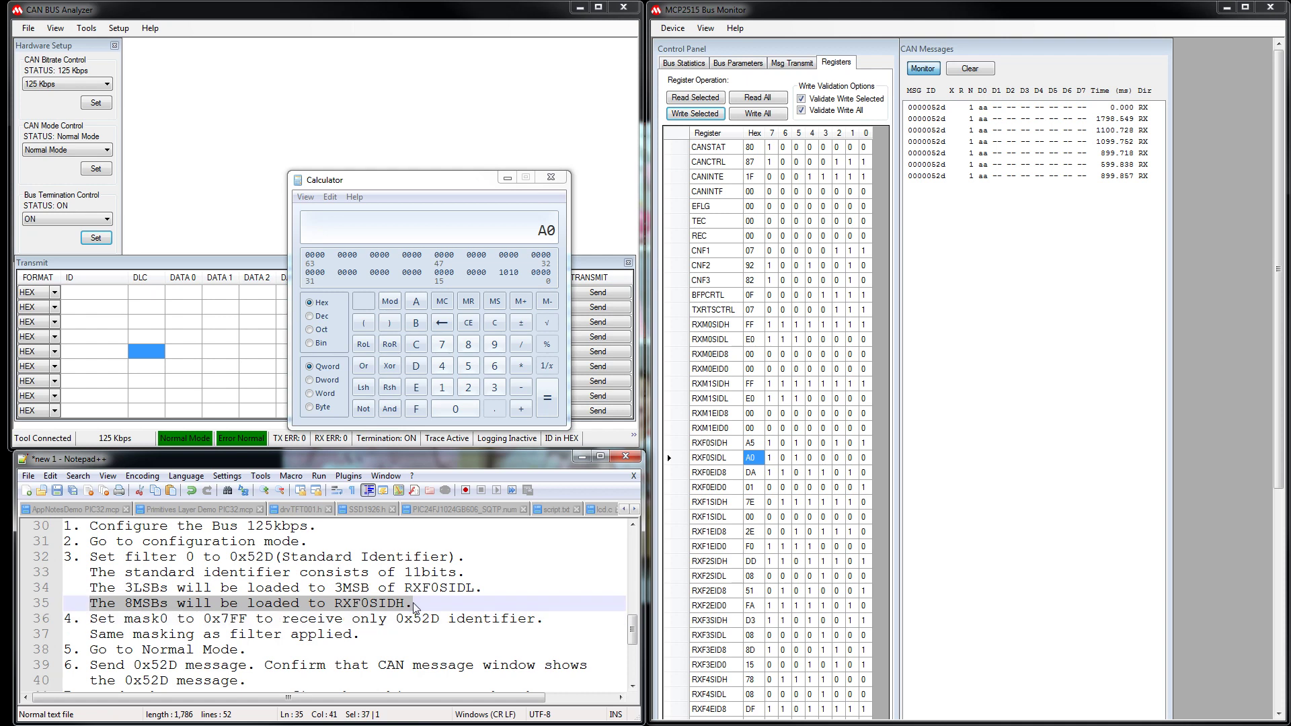
Step: Clear the Calculator and calculate hexadecimal 52D shifted right by 3
click(485, 326)
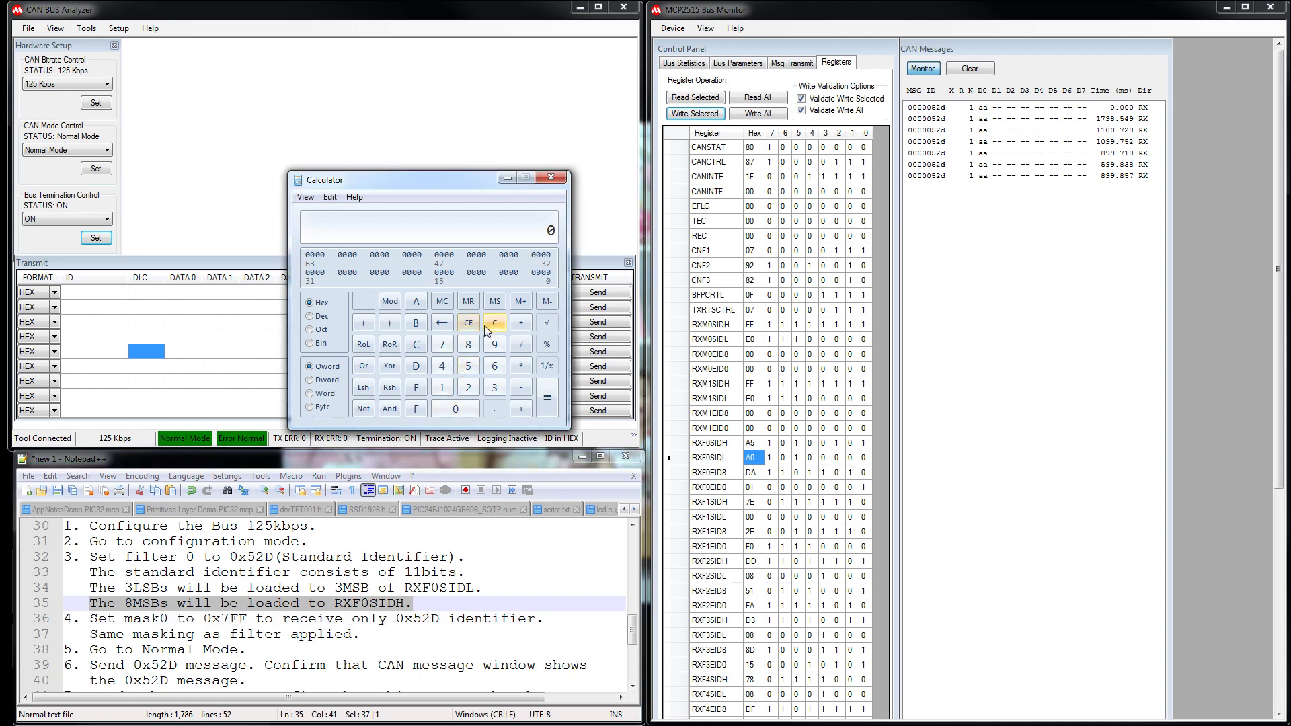
click(468, 366)
click(468, 387)
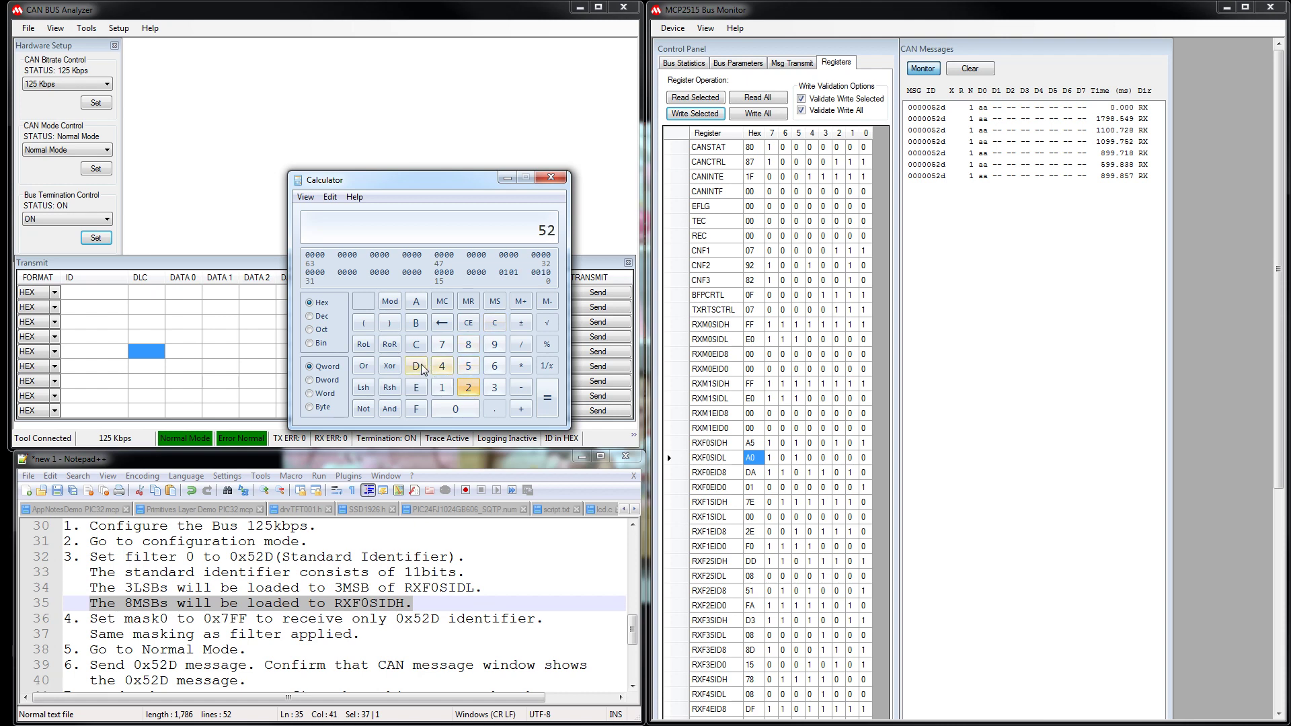
click(419, 368)
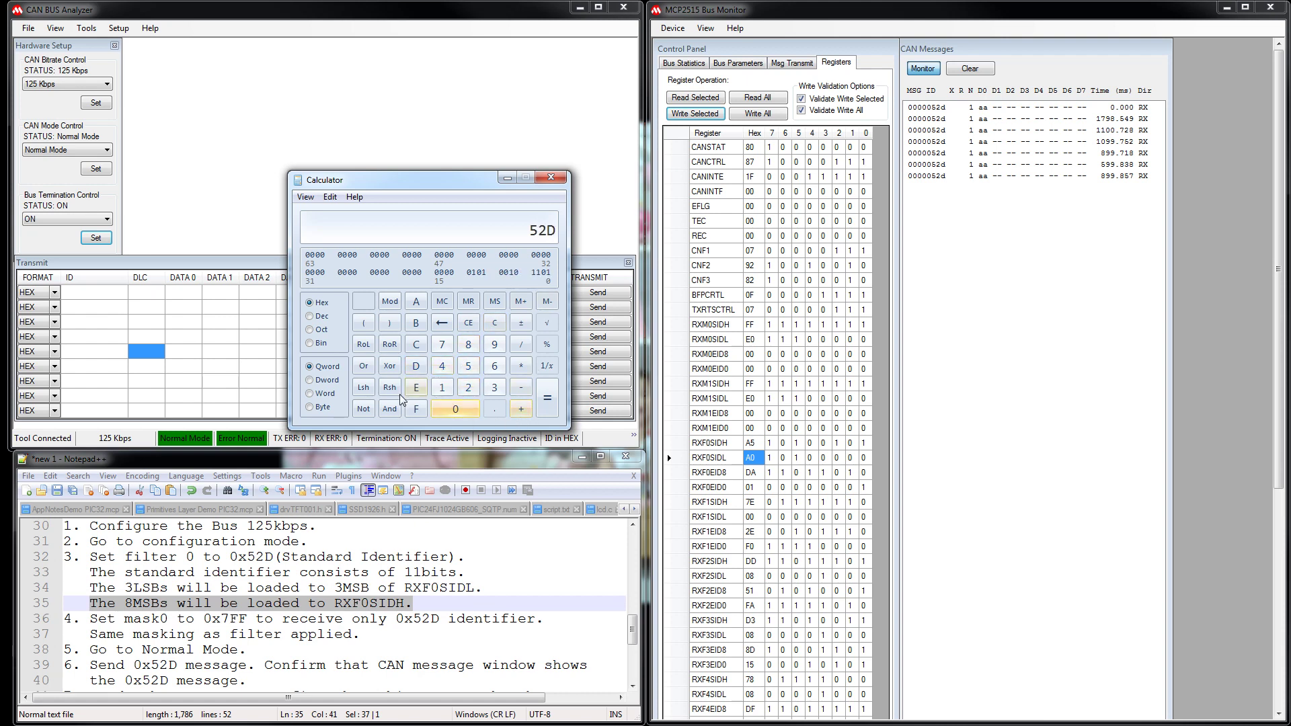
click(494, 388)
click(546, 408)
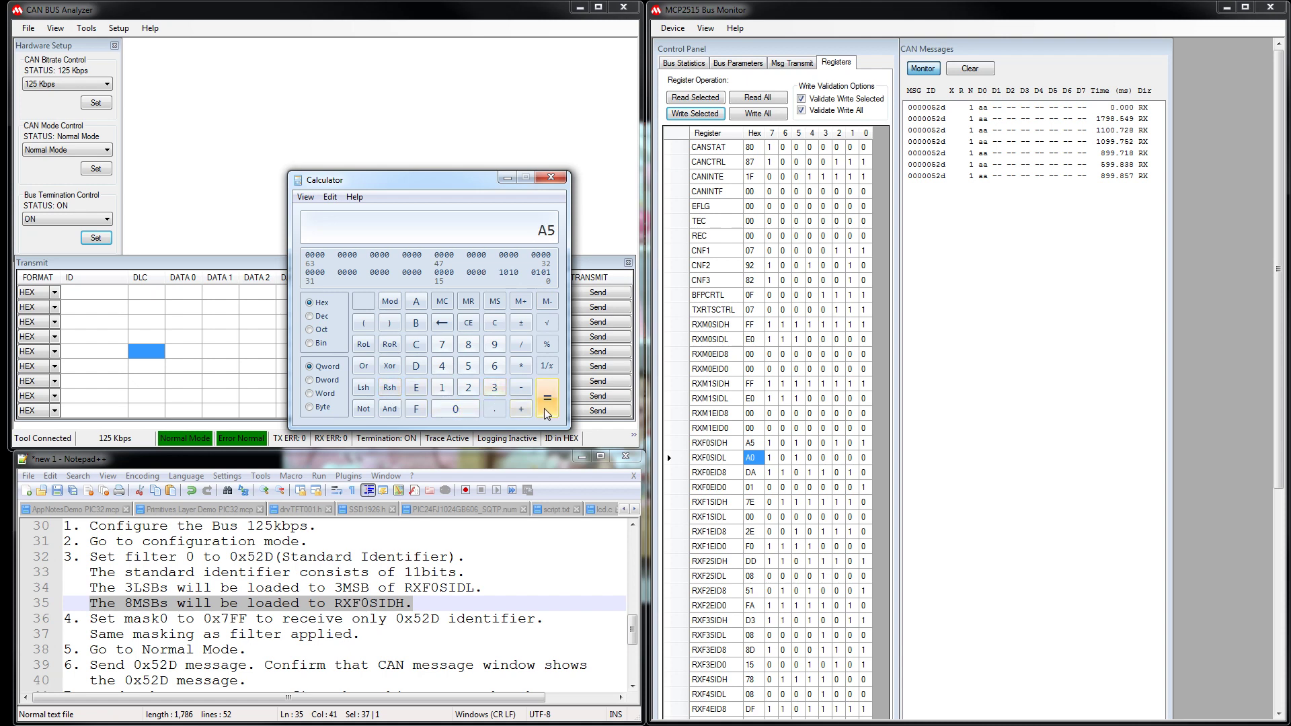
Step: Write hex A5 to the RXF0SIDH register and read all registers back from the device
double_click(750, 443)
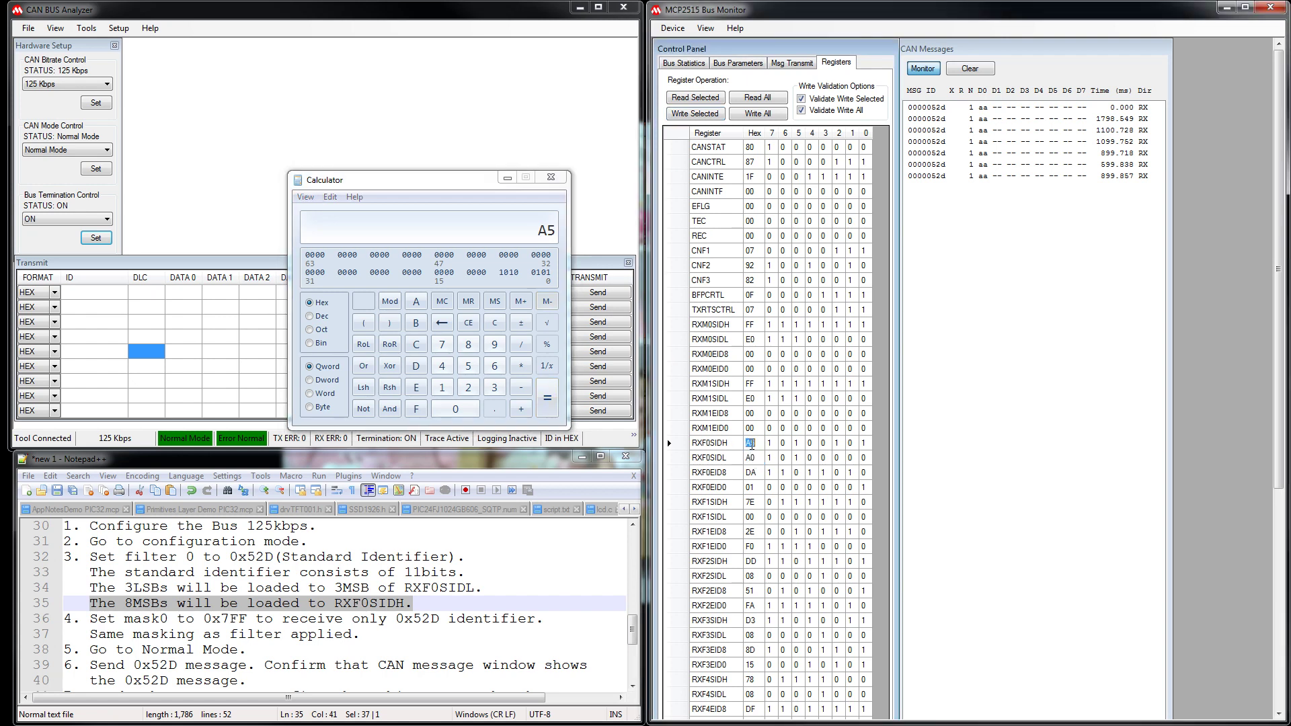
text(A)
click(702, 114)
click(762, 99)
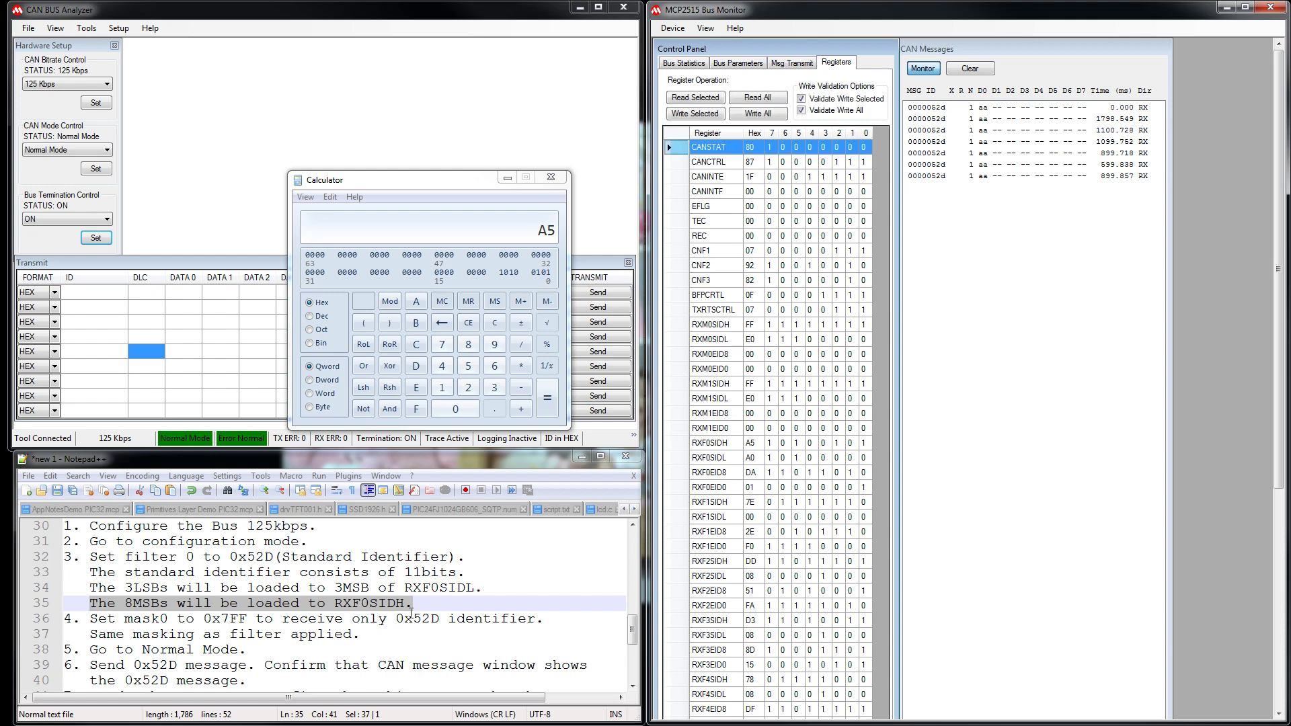
Step: Following the notes' highlighted mask0 instruction and masking remark, write FF to register RXM0SIDH and E0 to RXM0SIDL
click(369, 618)
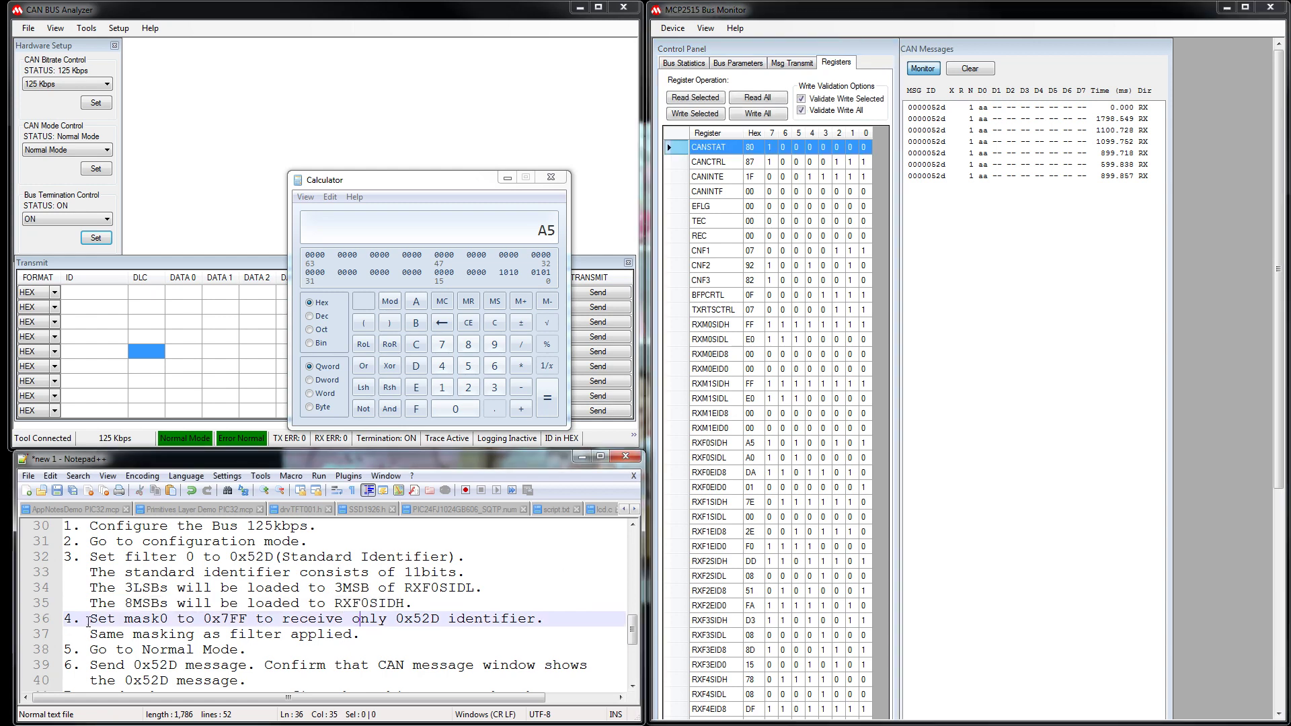
drag(88, 620, 543, 619)
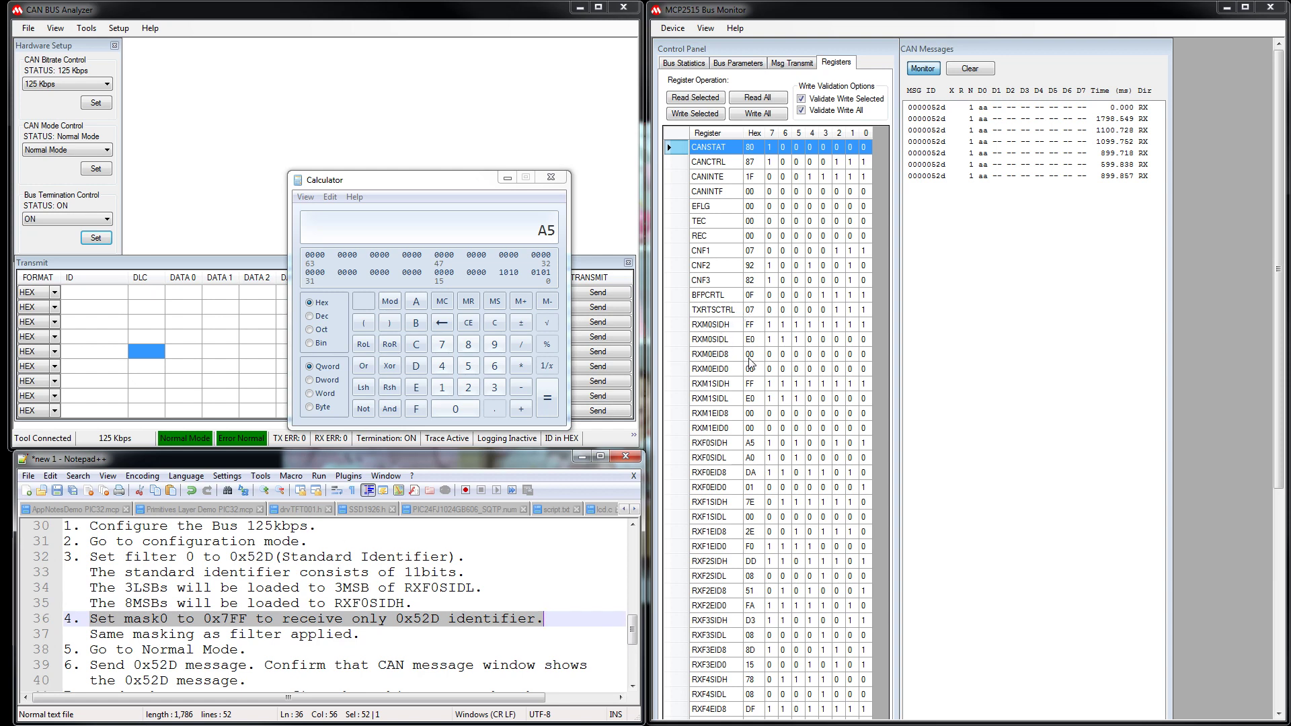
click(772, 343)
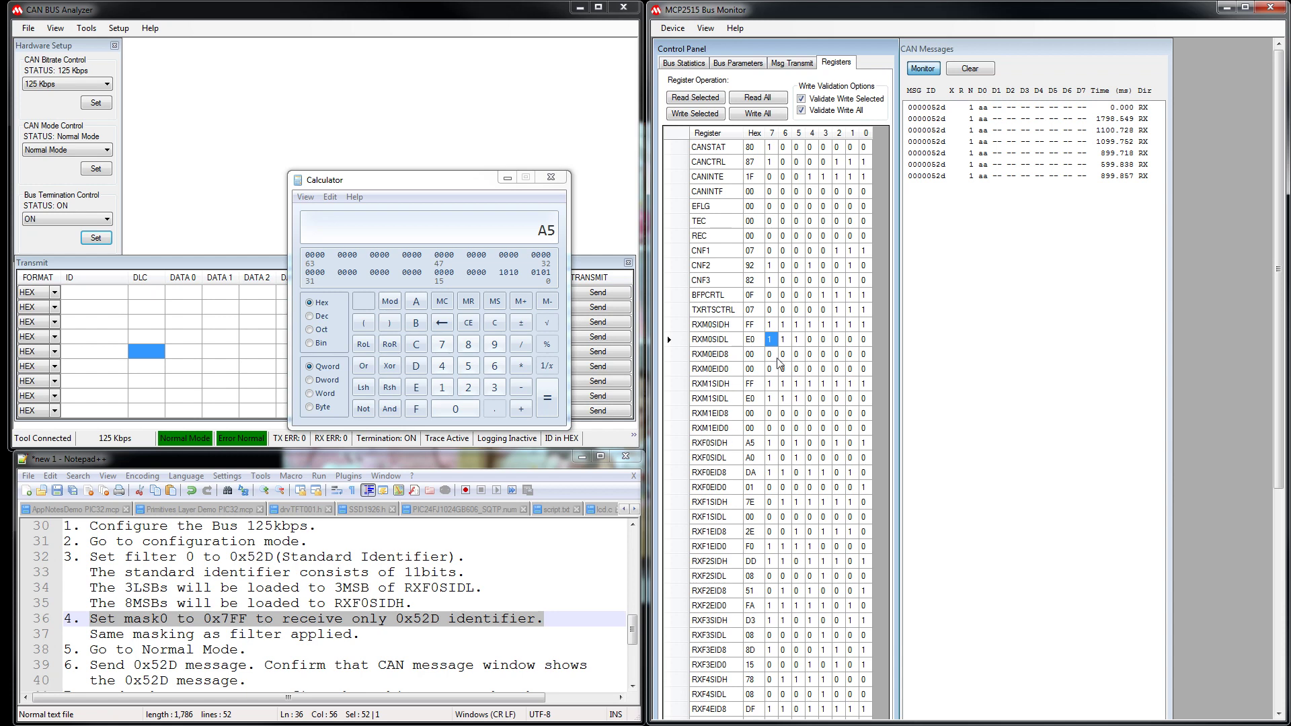
click(755, 329)
click(754, 327)
key(BackSpace)
click(694, 114)
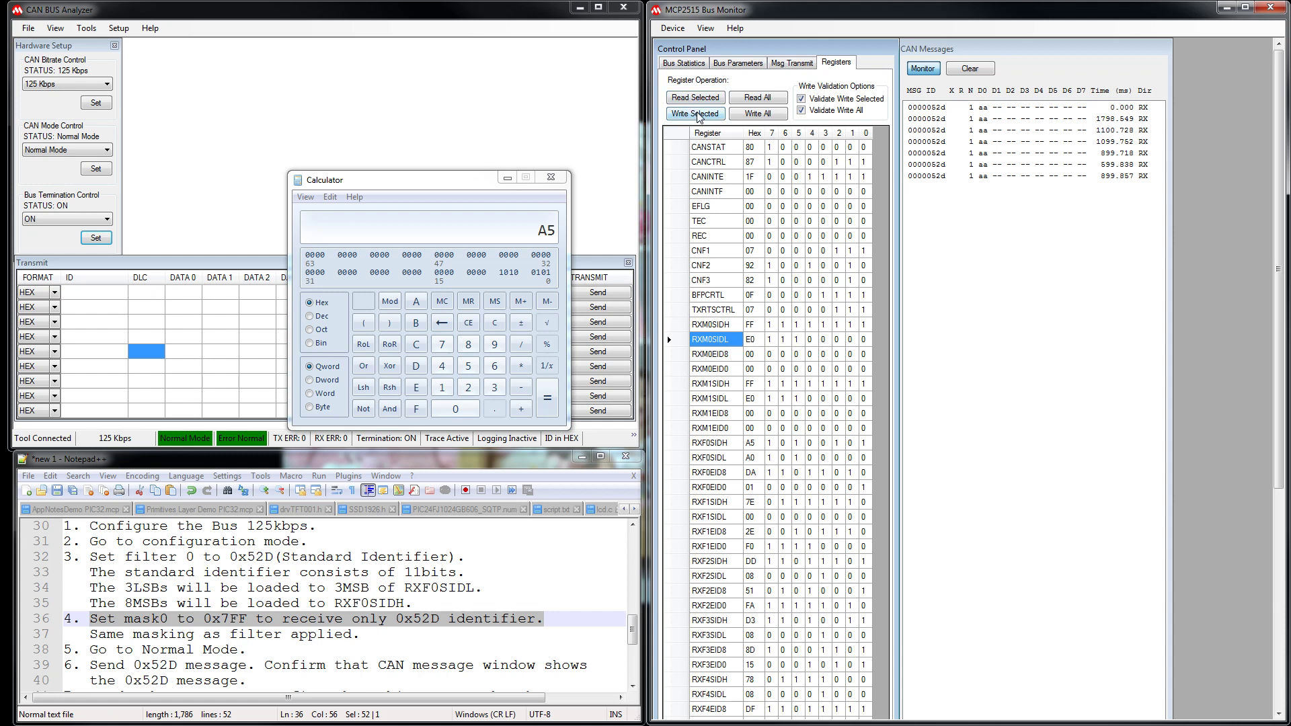
click(698, 113)
drag(361, 634, 89, 637)
Step: Highlight the "Go to Normal Mode." instruction and apply the bus parameters with Normal driver mode
drag(246, 649, 81, 650)
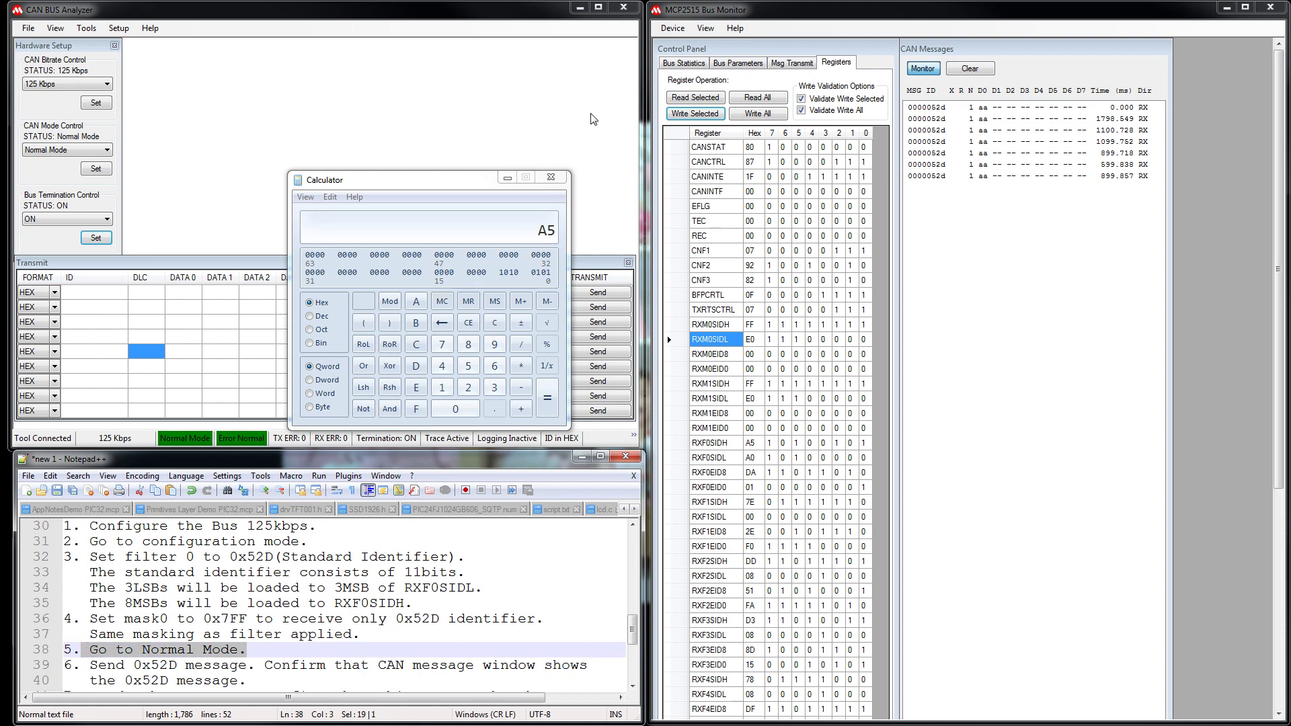
click(738, 62)
click(770, 155)
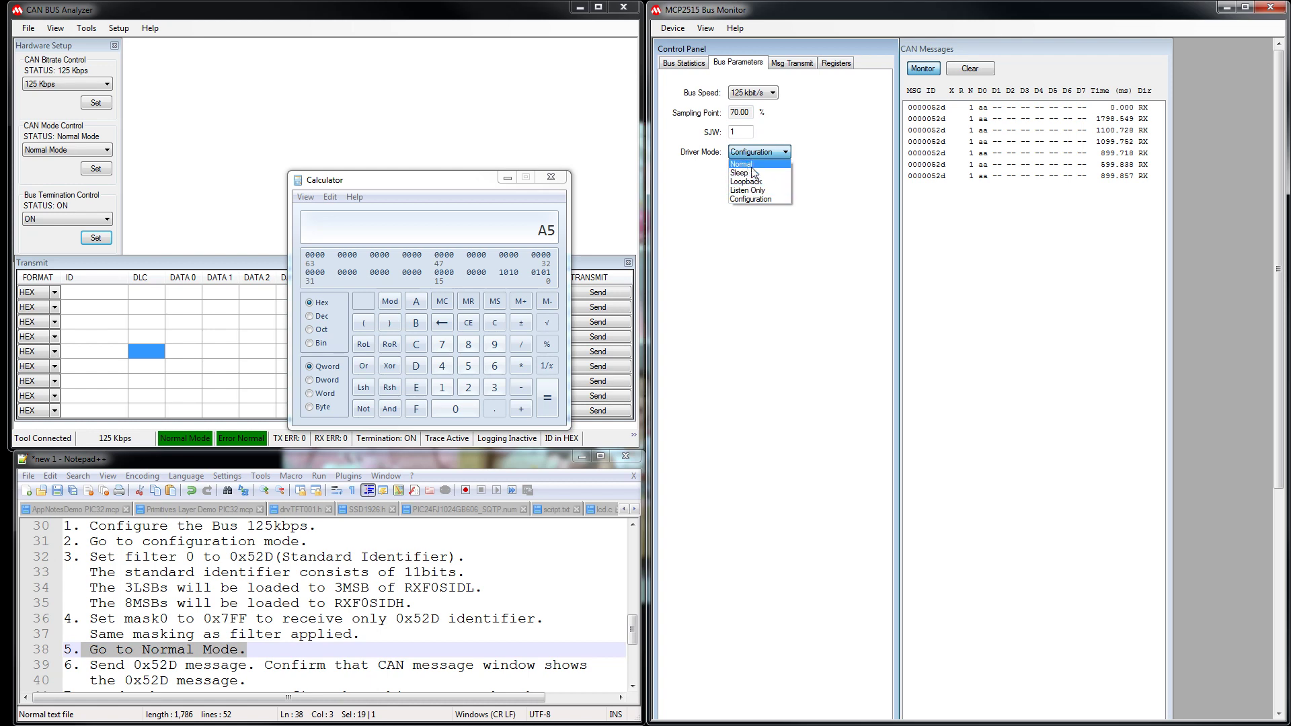
click(750, 164)
click(759, 192)
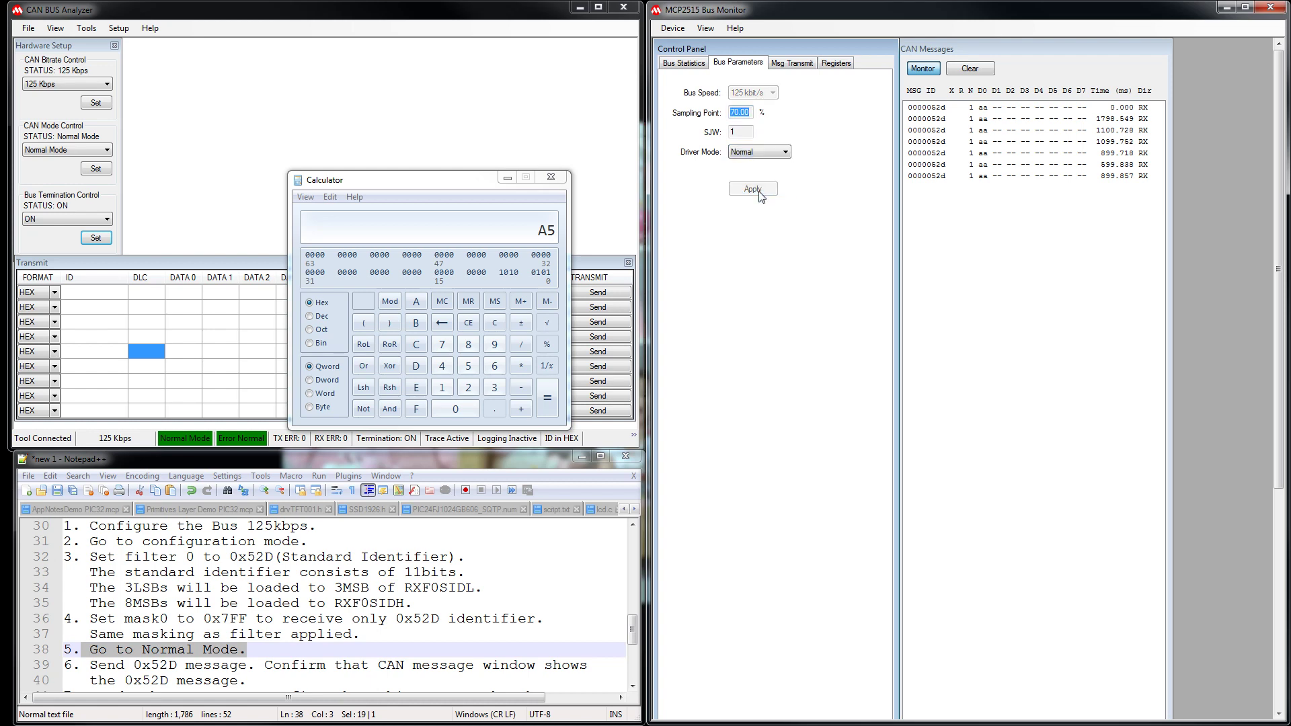
Step: Highlight the instruction "Send 0x52D message." further down in the notes
click(632, 685)
click(632, 685)
click(632, 685)
click(632, 685)
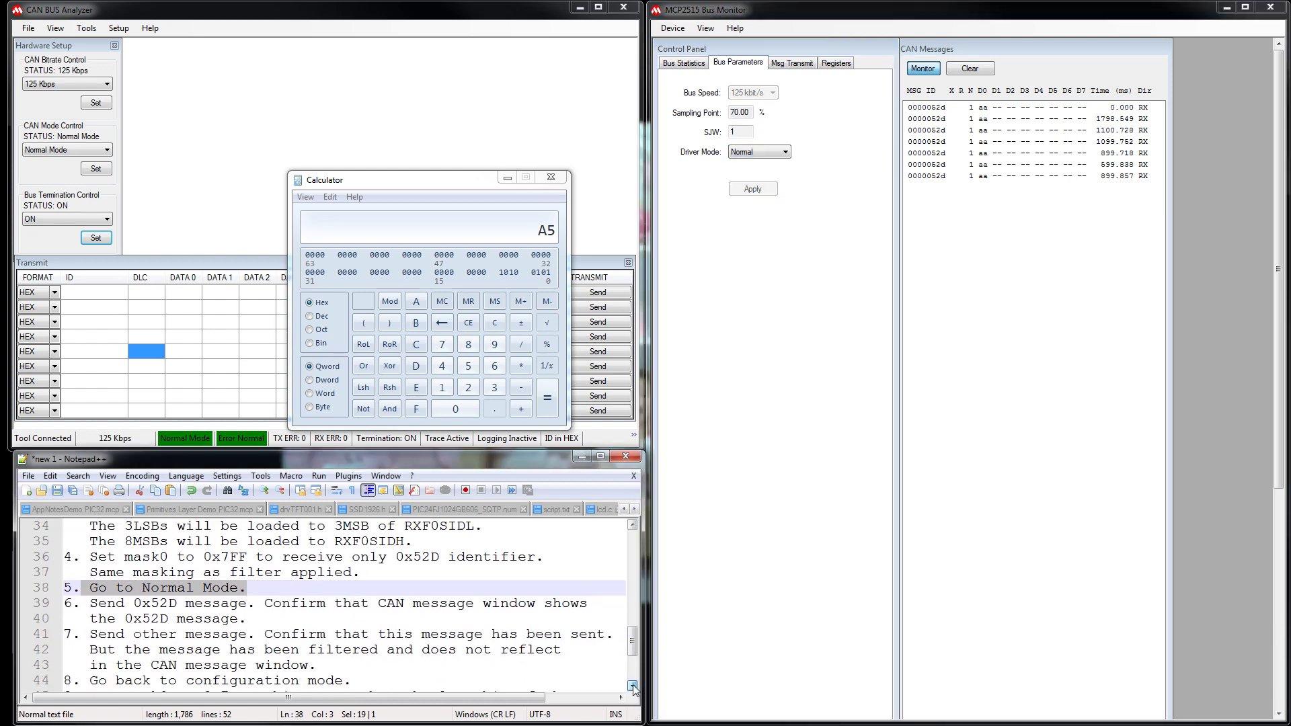
click(632, 686)
click(632, 685)
click(632, 685)
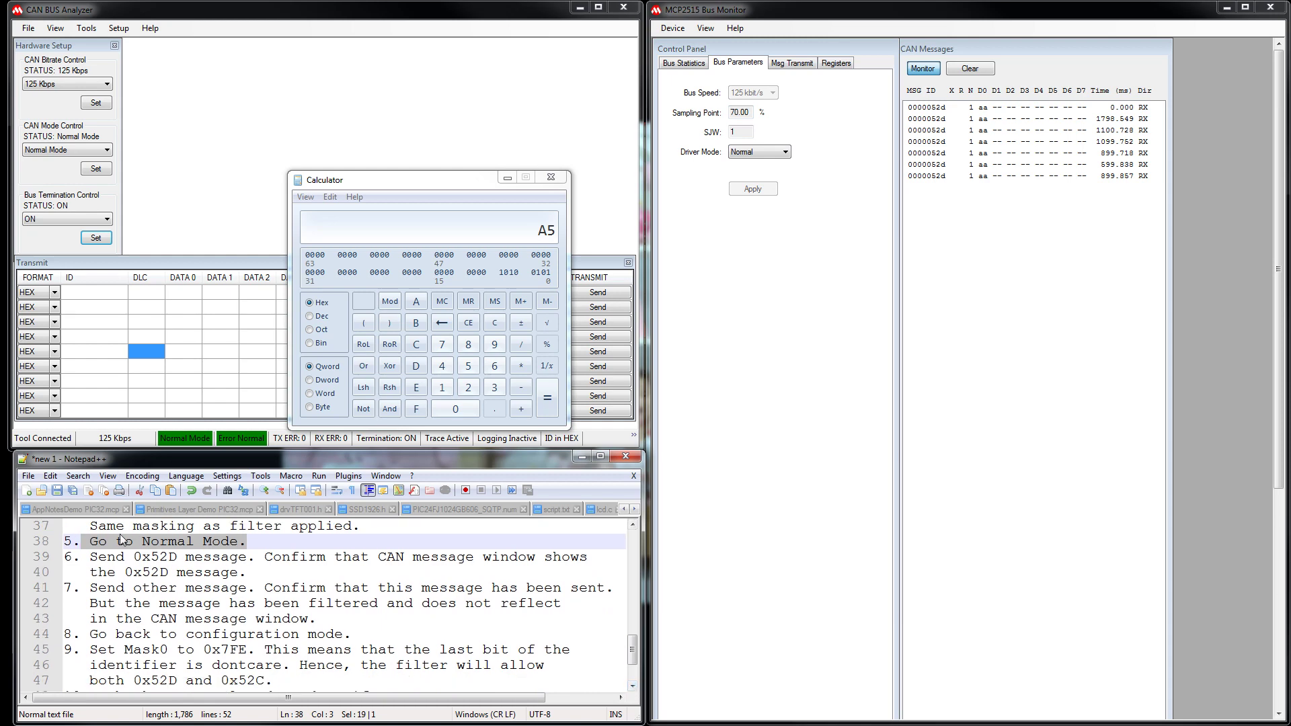
drag(90, 558, 255, 557)
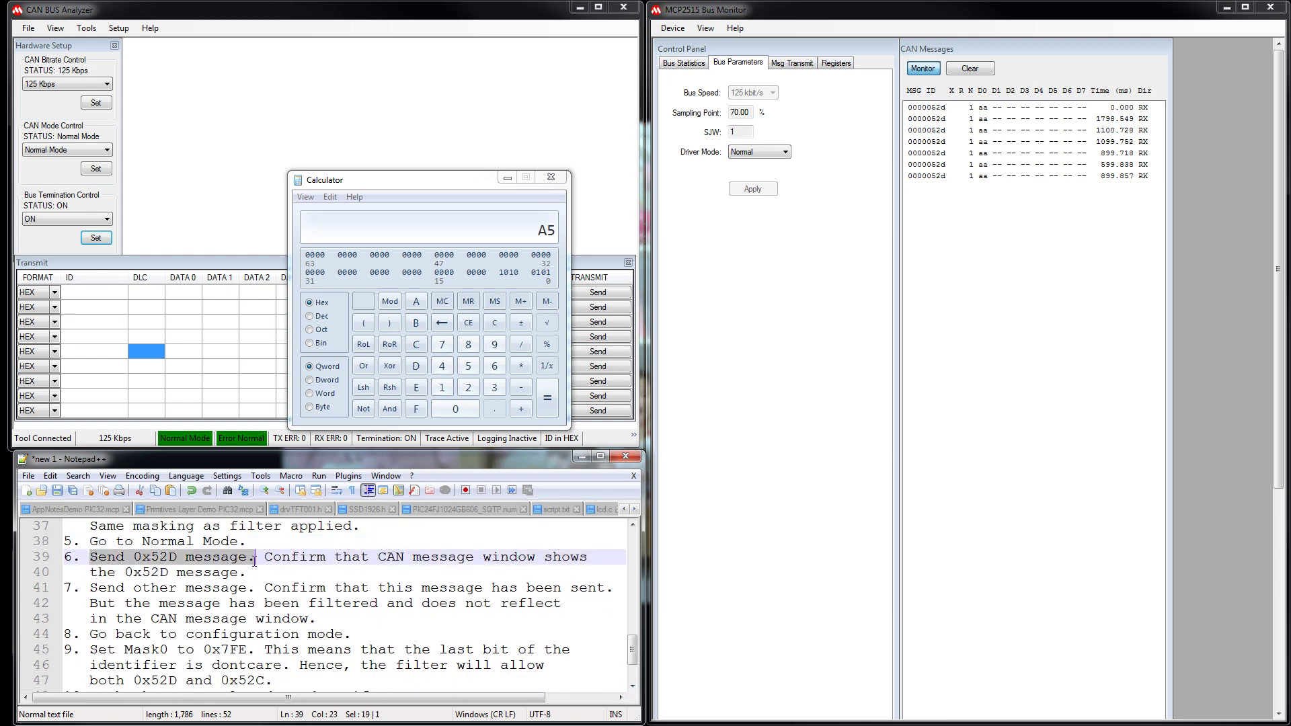
Step: Minimize Calculator and, in the CAN BUS Analyzer's first transmit row, set the ID to 52D and the DLC to 8
click(508, 177)
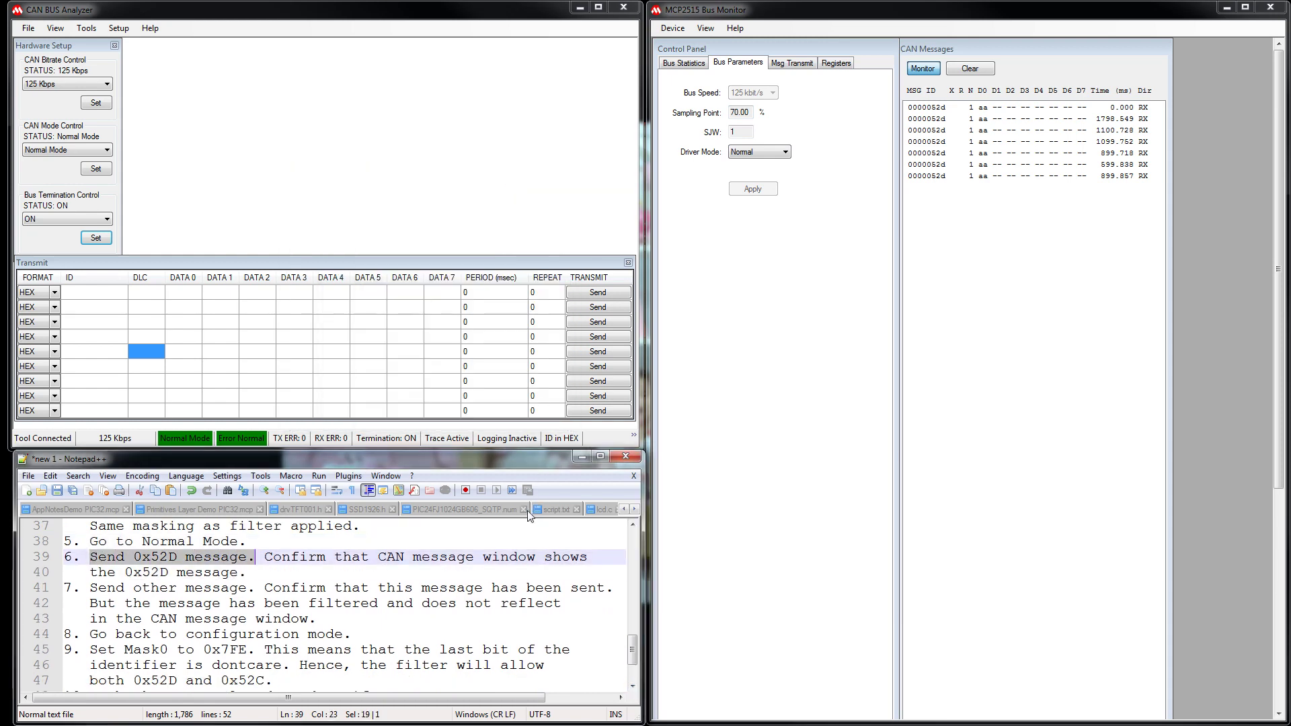
click(107, 291)
click(110, 291)
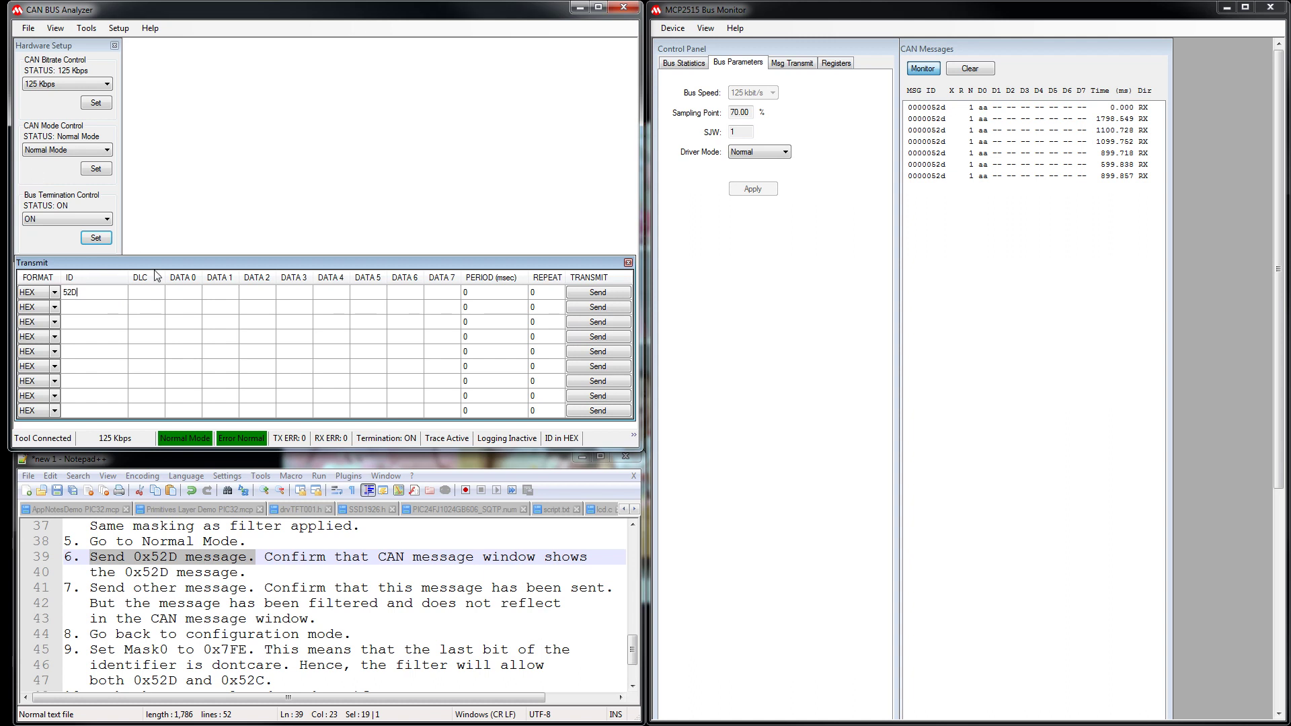
click(151, 291)
text(8)
Step: Fill the 52D message's data bytes 0 to 7 with AA, BB, CC, DD, 11, 22, 33 and 44
click(192, 290)
text(AA)
click(211, 296)
text(BB)
click(258, 296)
text(CC)
click(287, 296)
text(DD)
click(336, 297)
text(11)
click(368, 301)
text(22)
click(405, 301)
text(33)
text(44)
click(420, 322)
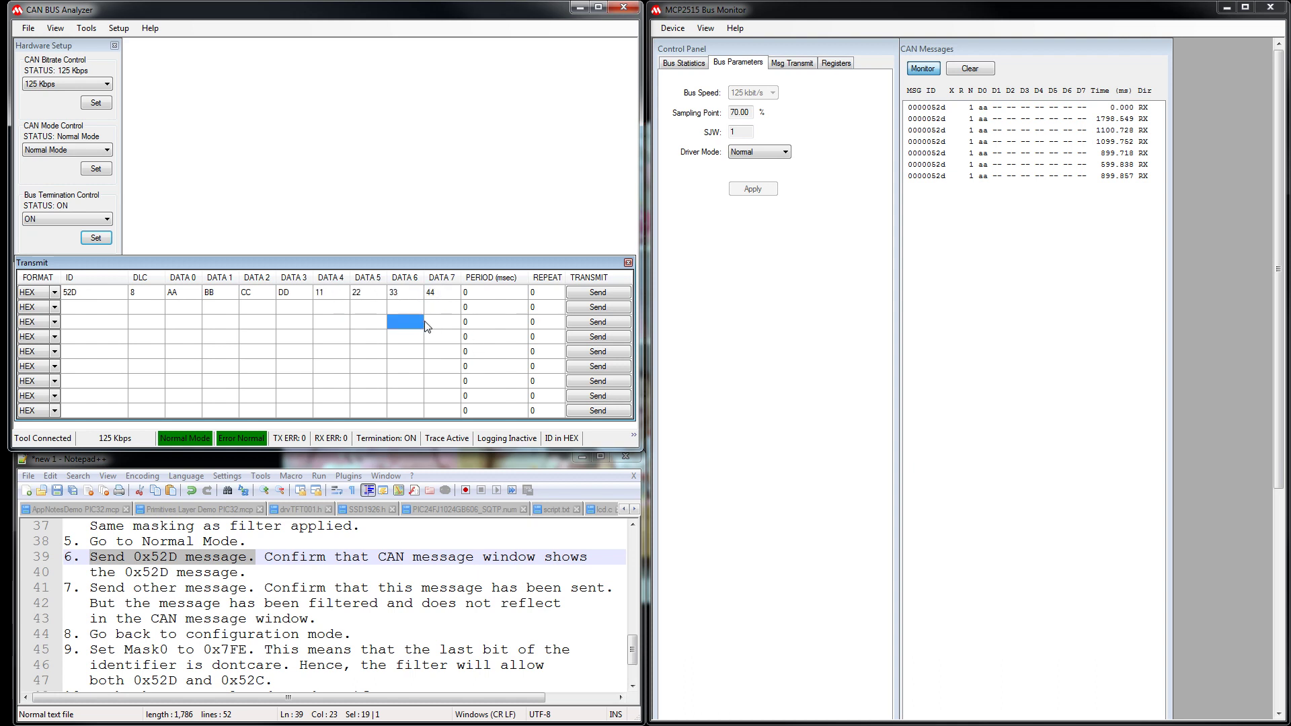
Step: Clear the CAN message list and the bus statistics in MCP2515 Bus Monitor, and send the 52D message from CAN BUS Analyzer
click(969, 70)
click(686, 63)
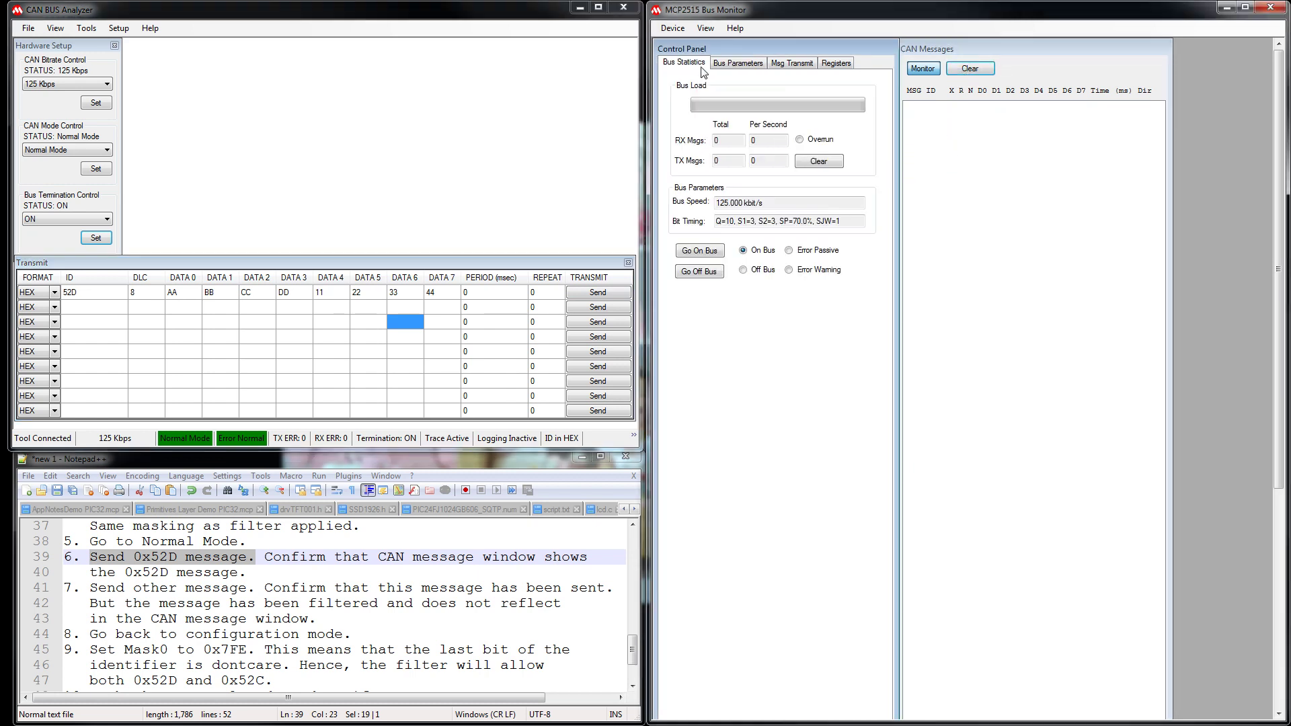
click(808, 163)
click(578, 296)
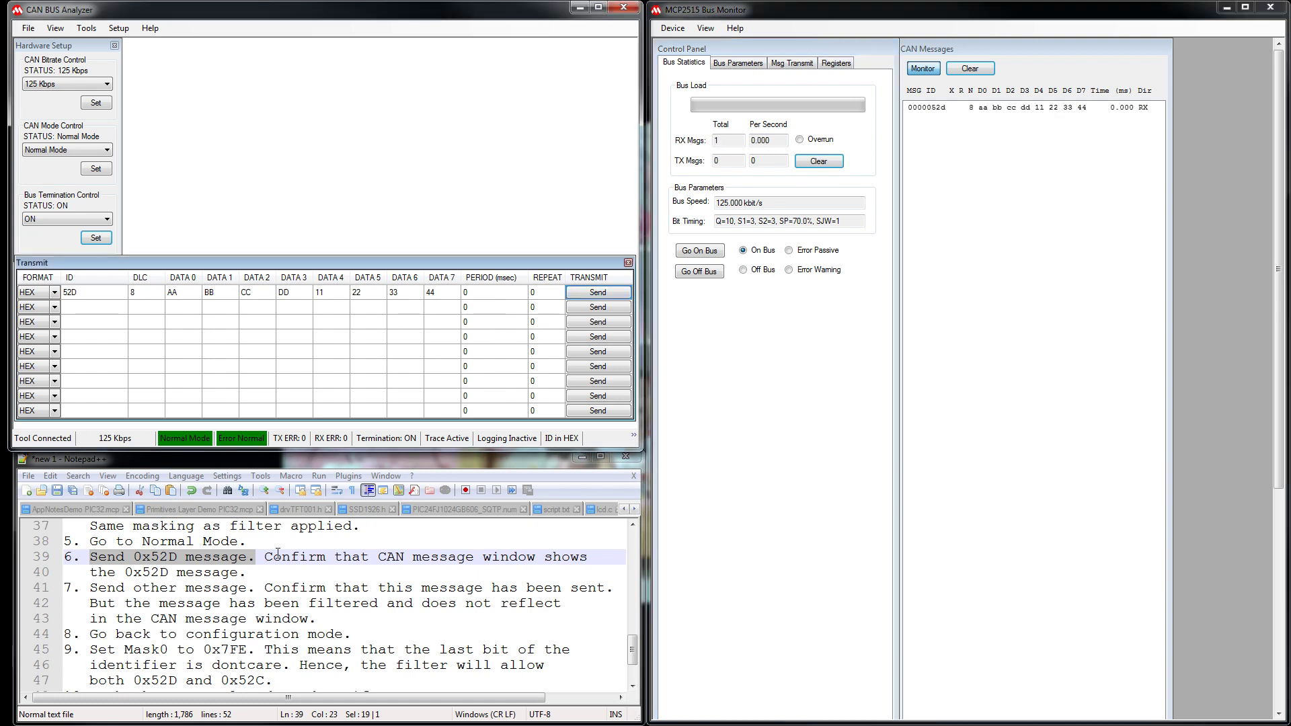
Step: Highlight the notes' remark "Confirm that CAN message window shows the 0x52D message." and check the monitor's message list
drag(265, 557, 591, 559)
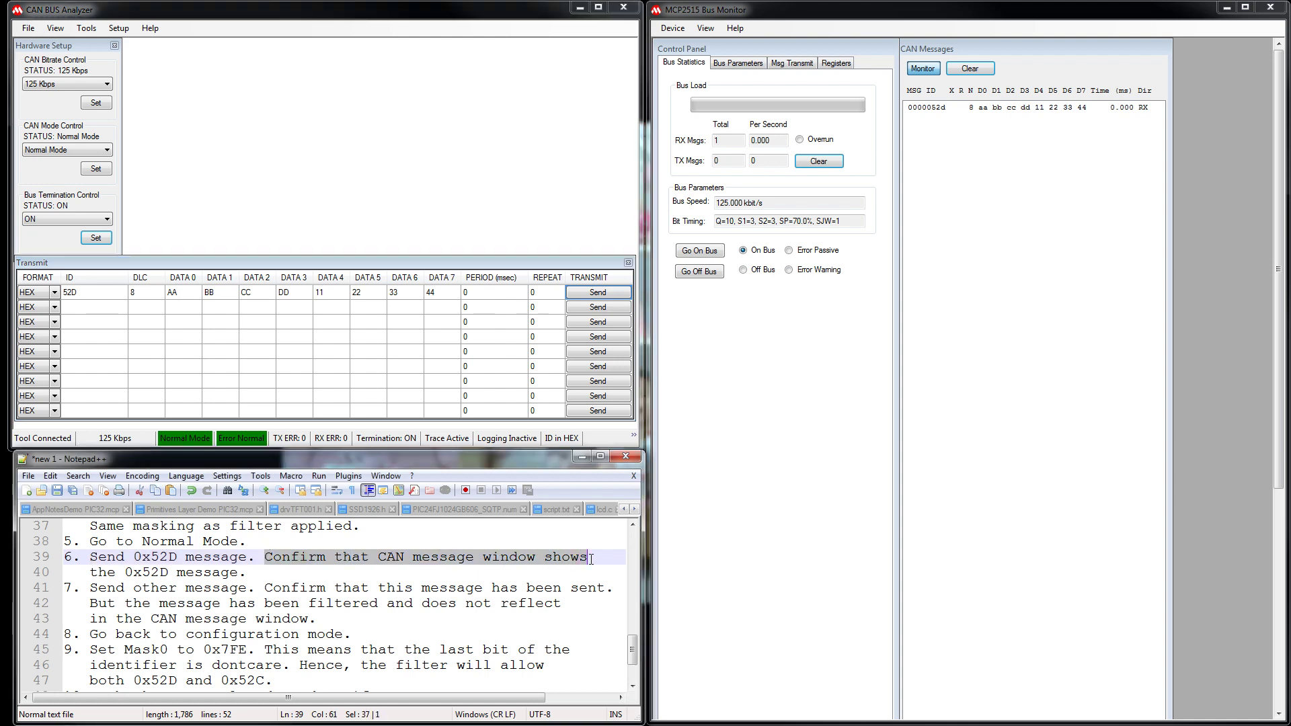
drag(248, 572, 81, 572)
click(986, 345)
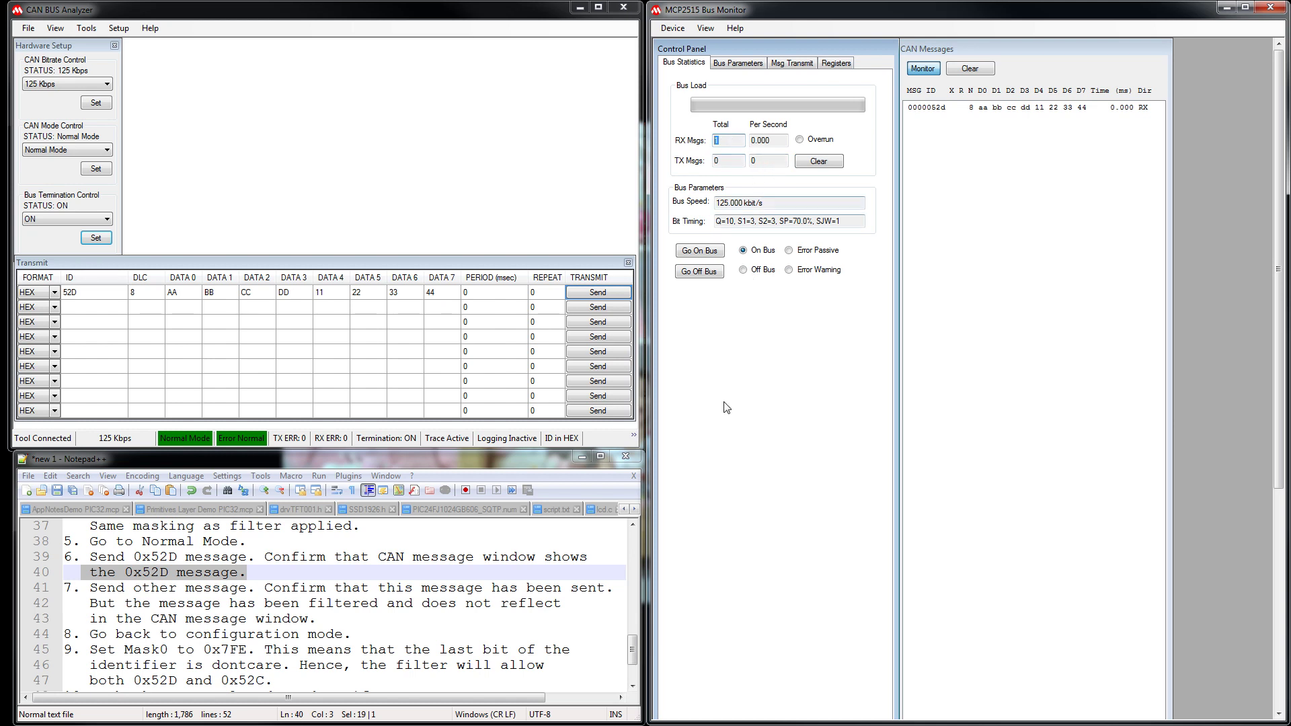
Step: Send the 52D message four more times from CAN BUS Analyzer
click(608, 298)
click(607, 298)
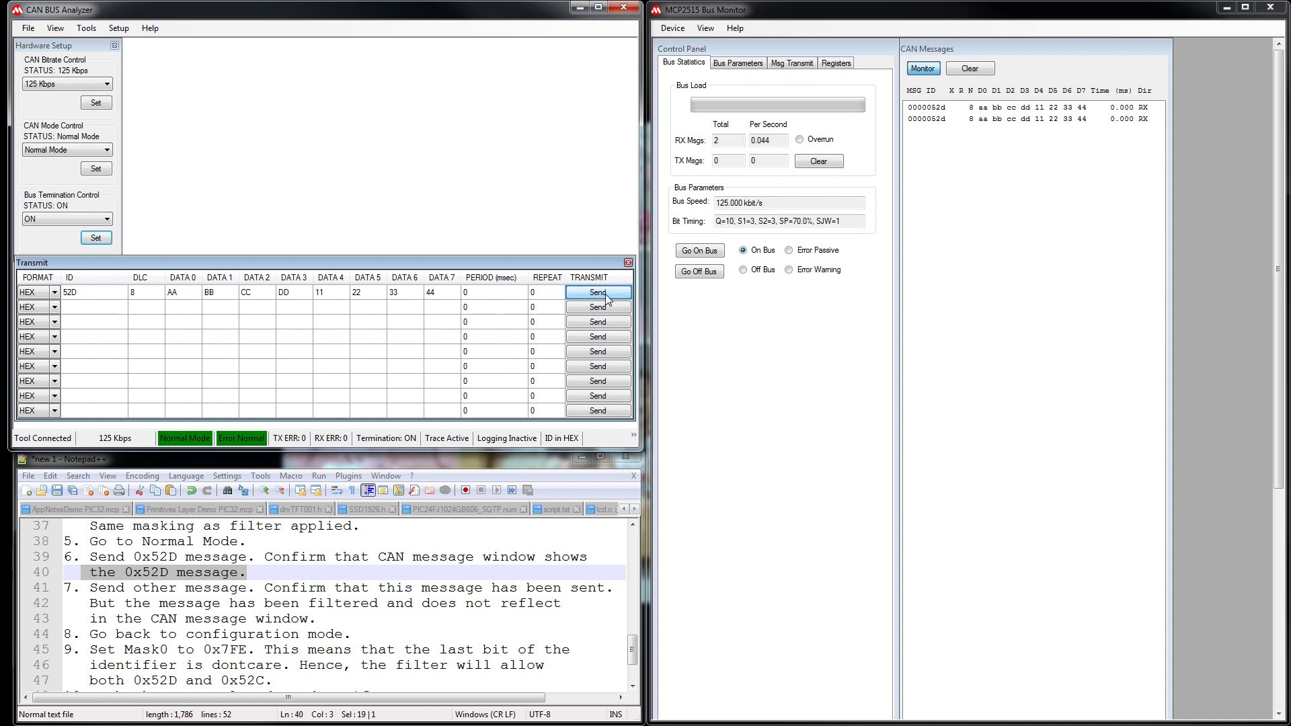
click(608, 298)
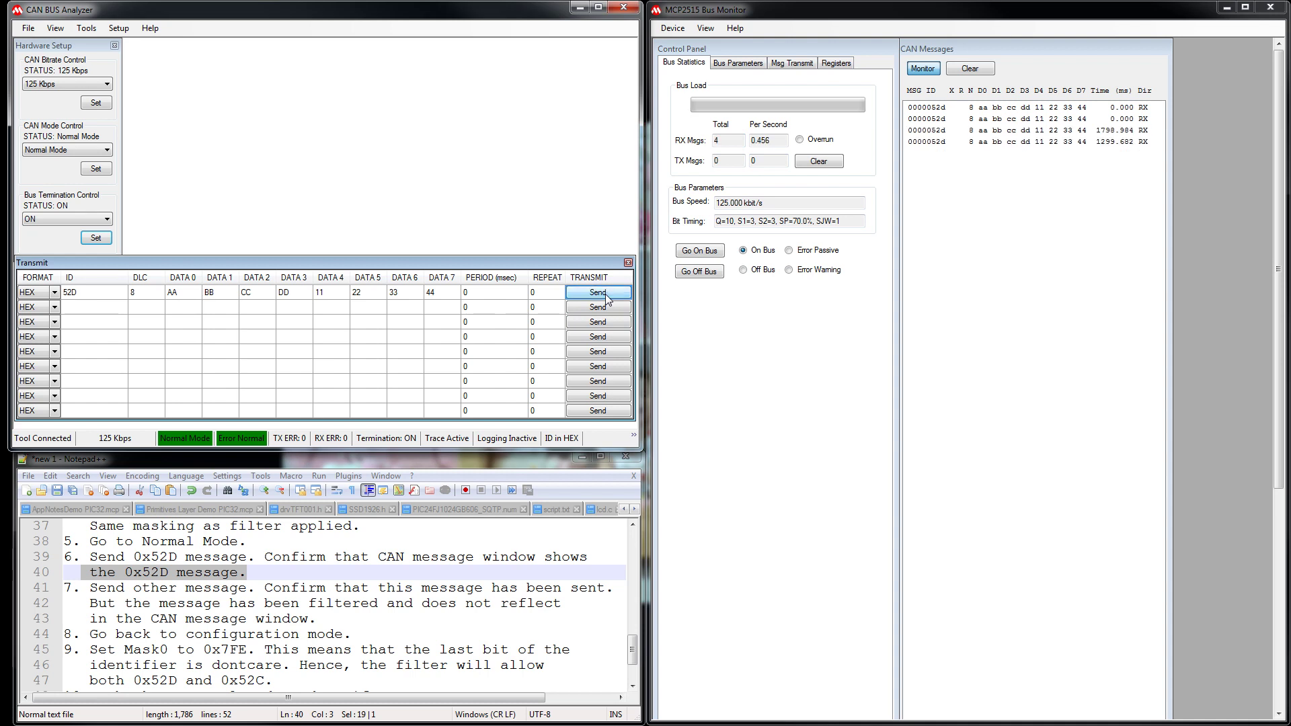
click(607, 299)
Step: Highlight "Send other message" in the notes and fill the second transmit row with ID 7F3, DLC 1 and data byte 0 AA
click(186, 602)
drag(88, 588, 250, 589)
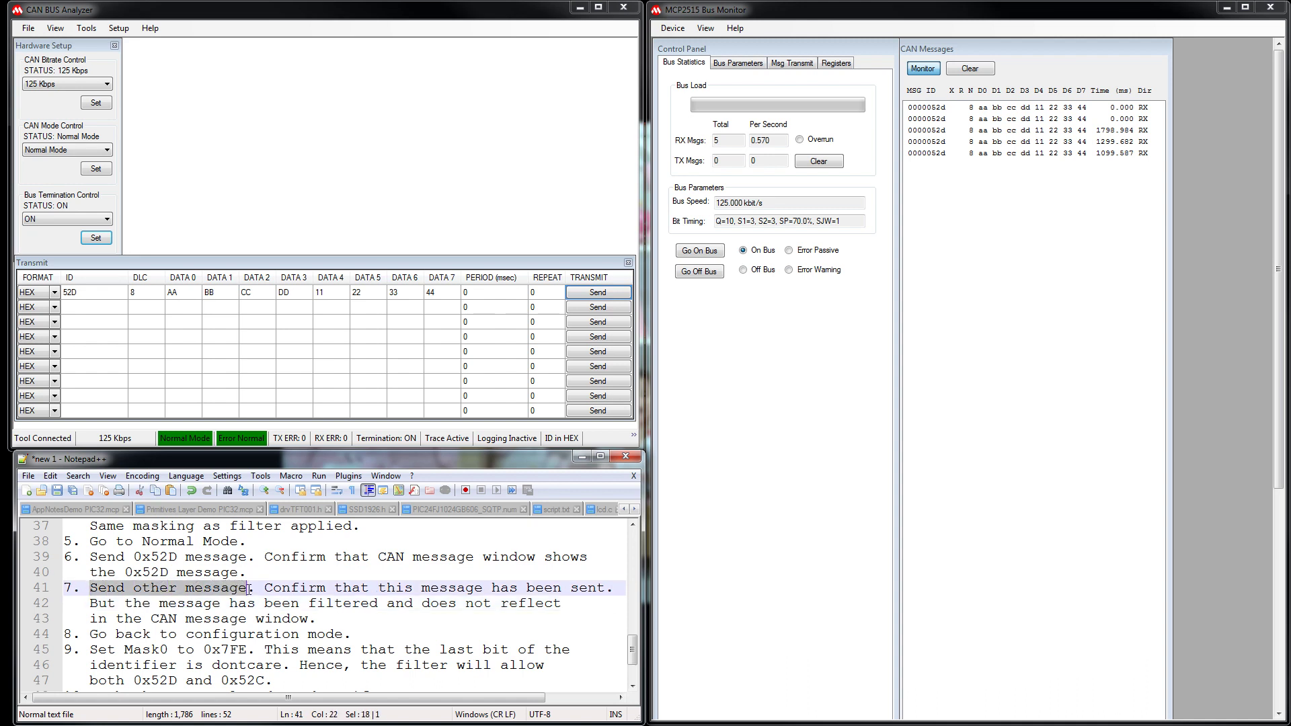
click(113, 311)
click(115, 316)
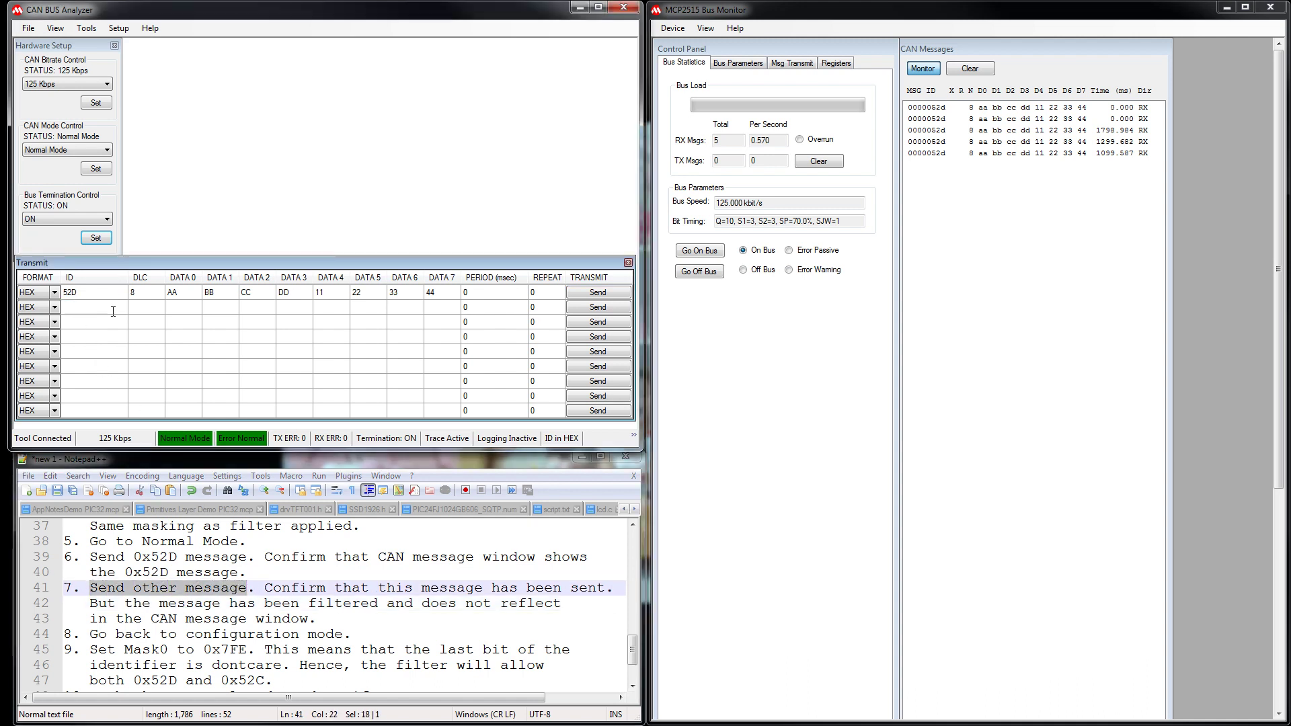
text(0)
text(F)
click(156, 310)
text(1)
click(190, 311)
text(AA)
click(223, 327)
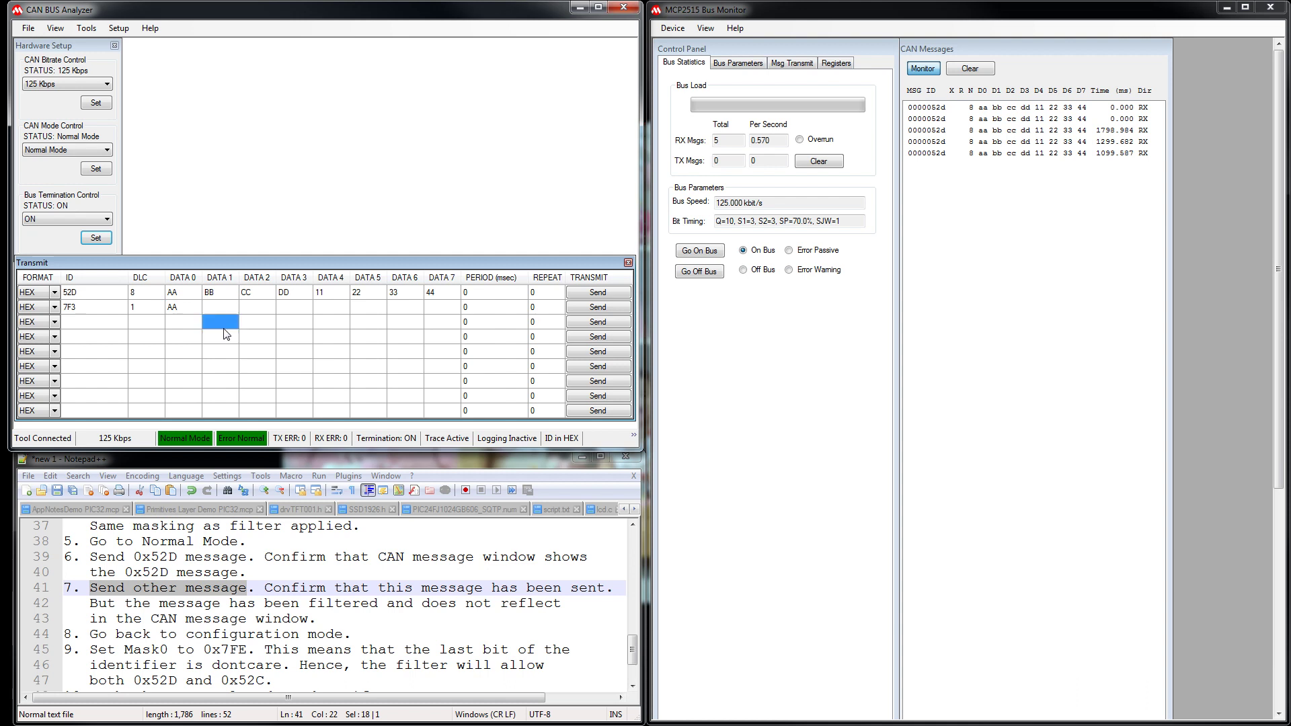
Step: Send the 7F3 message, and open the Fixed Trace window and clear its entries
click(605, 310)
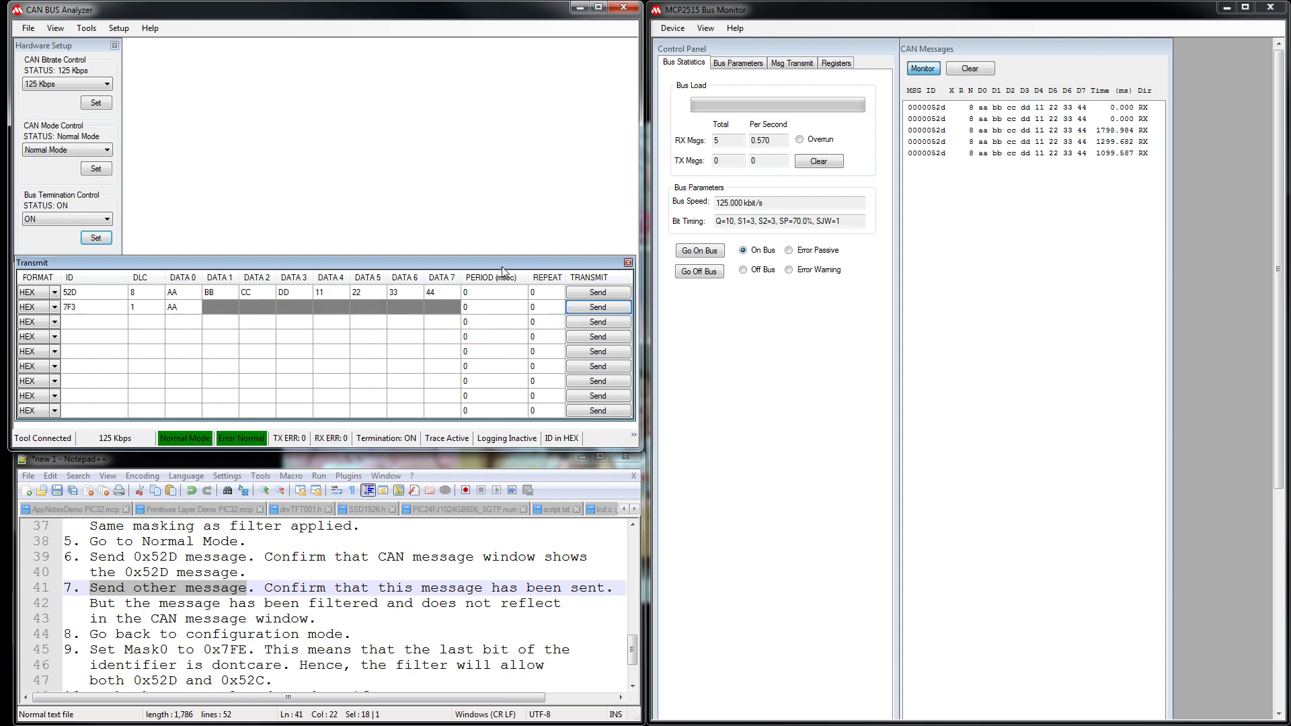
click(86, 28)
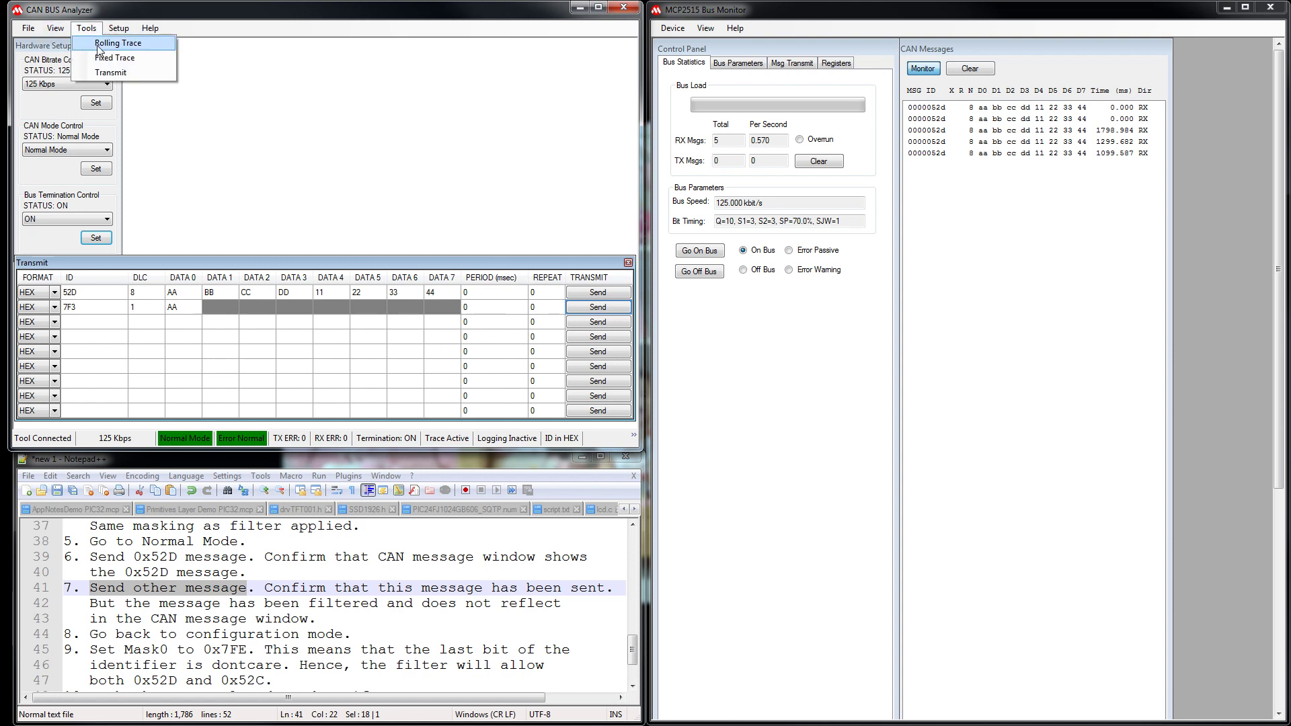
click(113, 58)
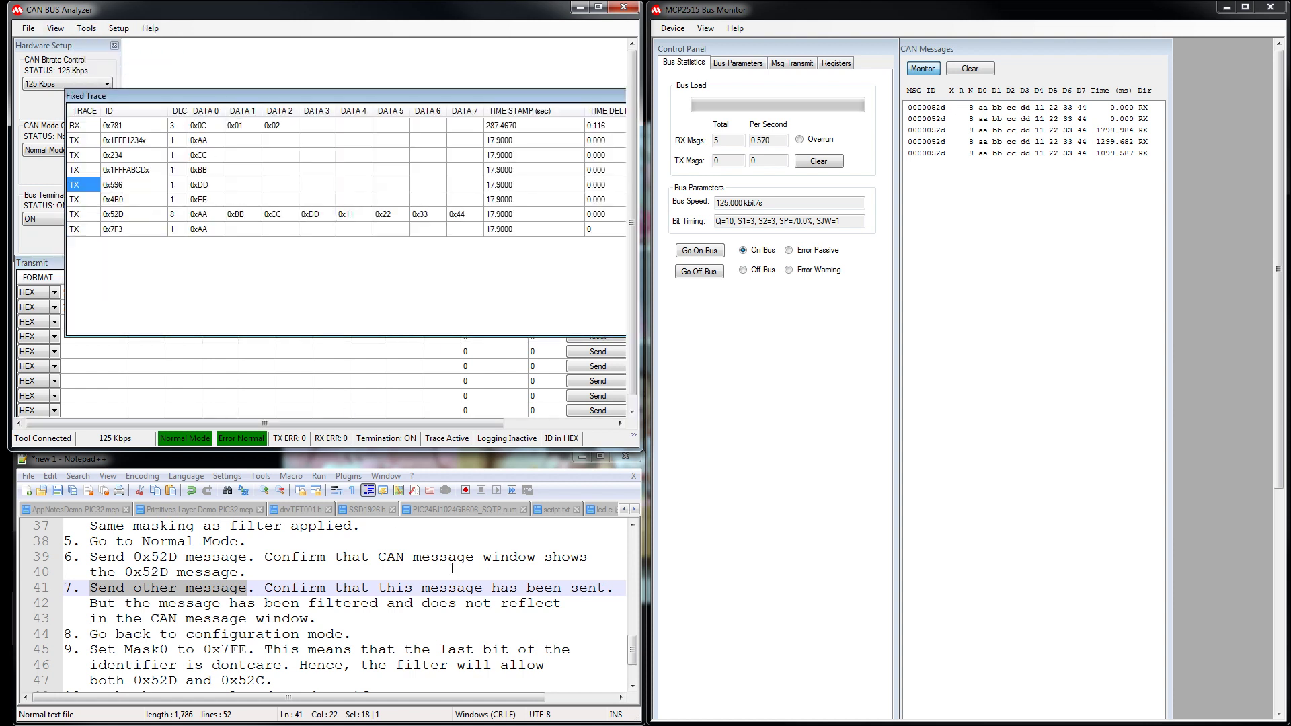
right_click(262, 145)
click(289, 182)
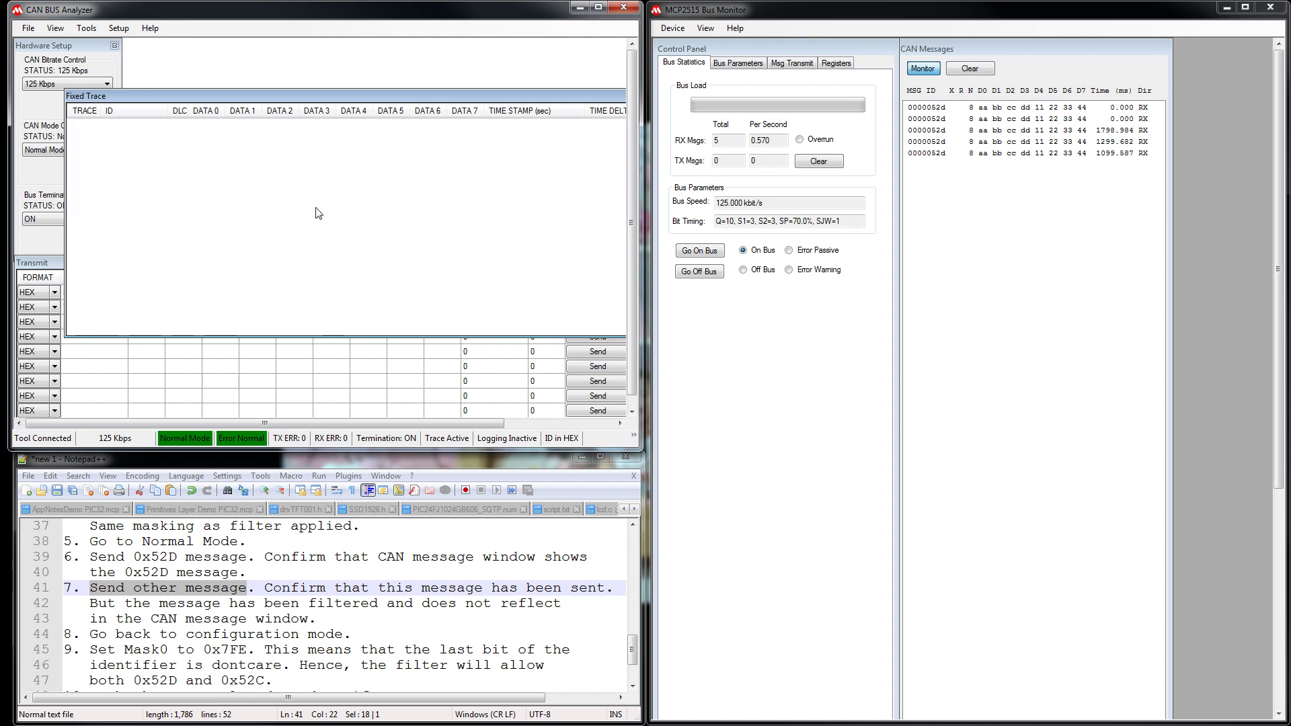
Step: Highlight "Confirm that this message has been sent." in the notes and arrange the Fixed Trace window above the Transmit table
drag(264, 589, 613, 595)
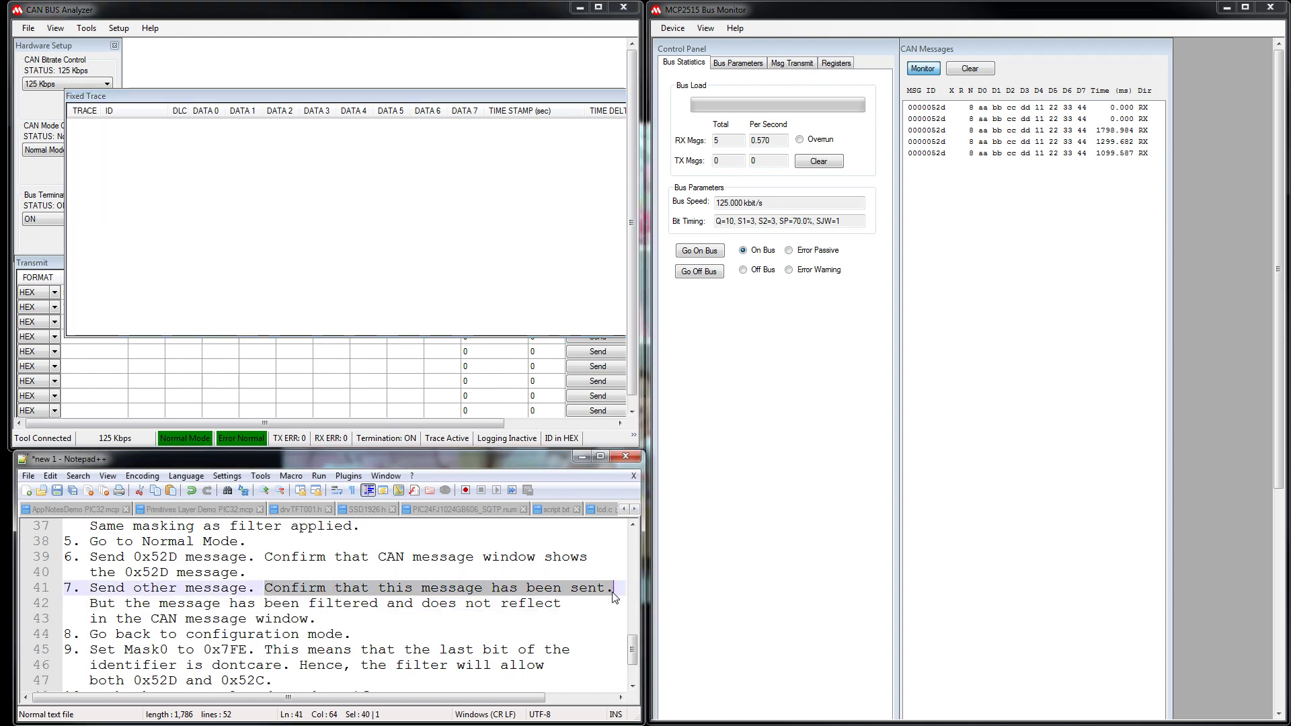
drag(358, 99, 329, 61)
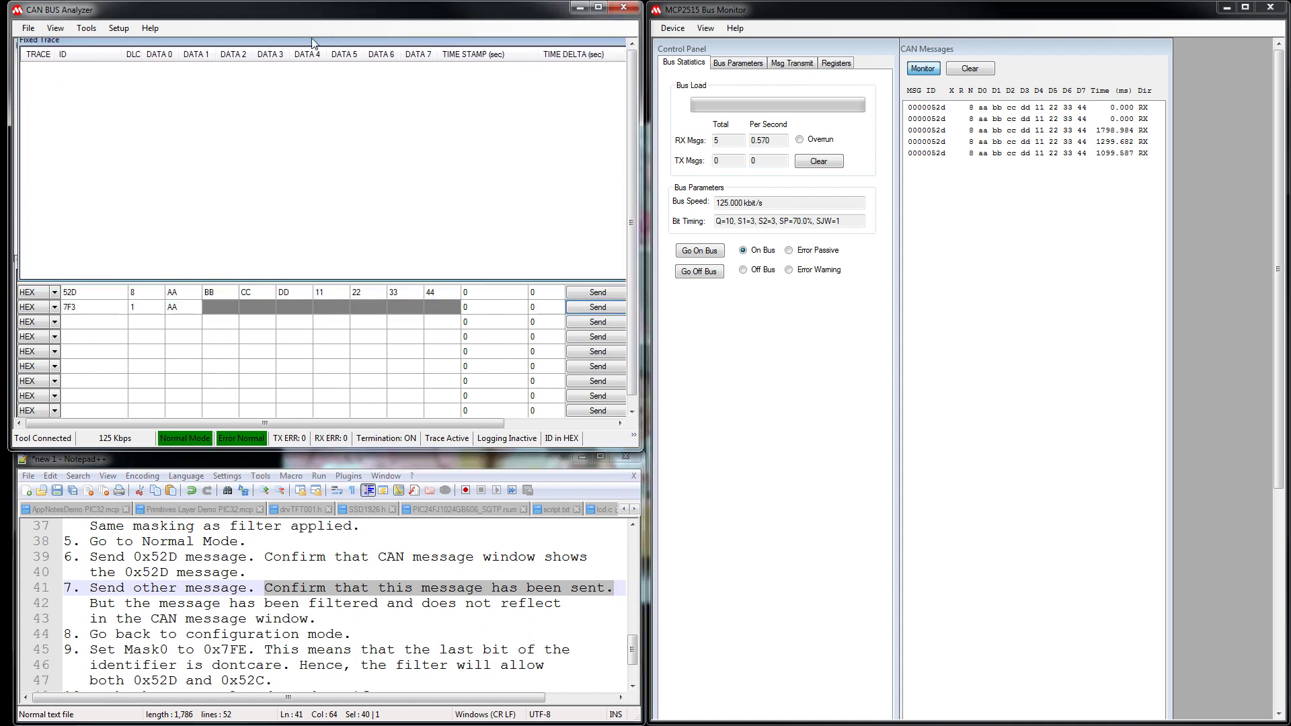
click(293, 261)
drag(289, 271, 289, 300)
Step: Send the 7F3 message repeatedly while checking its counter in Fixed Trace
click(576, 344)
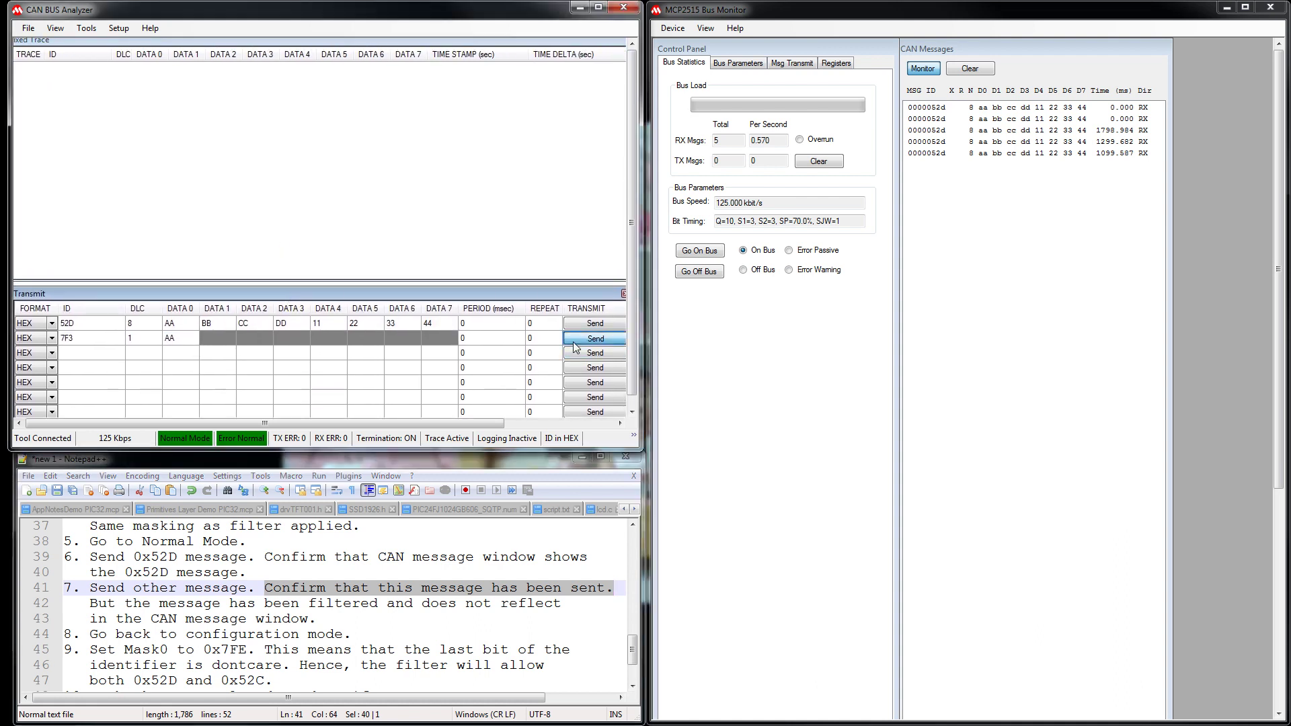
click(575, 343)
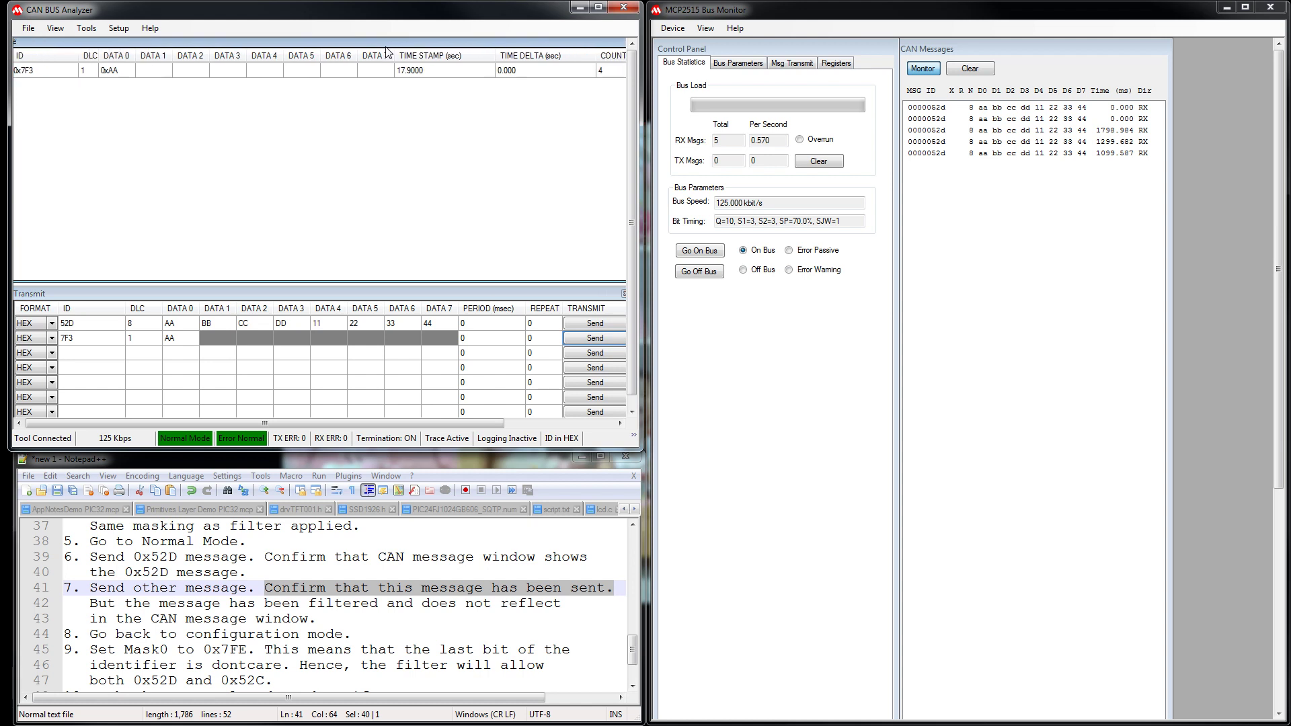
click(609, 75)
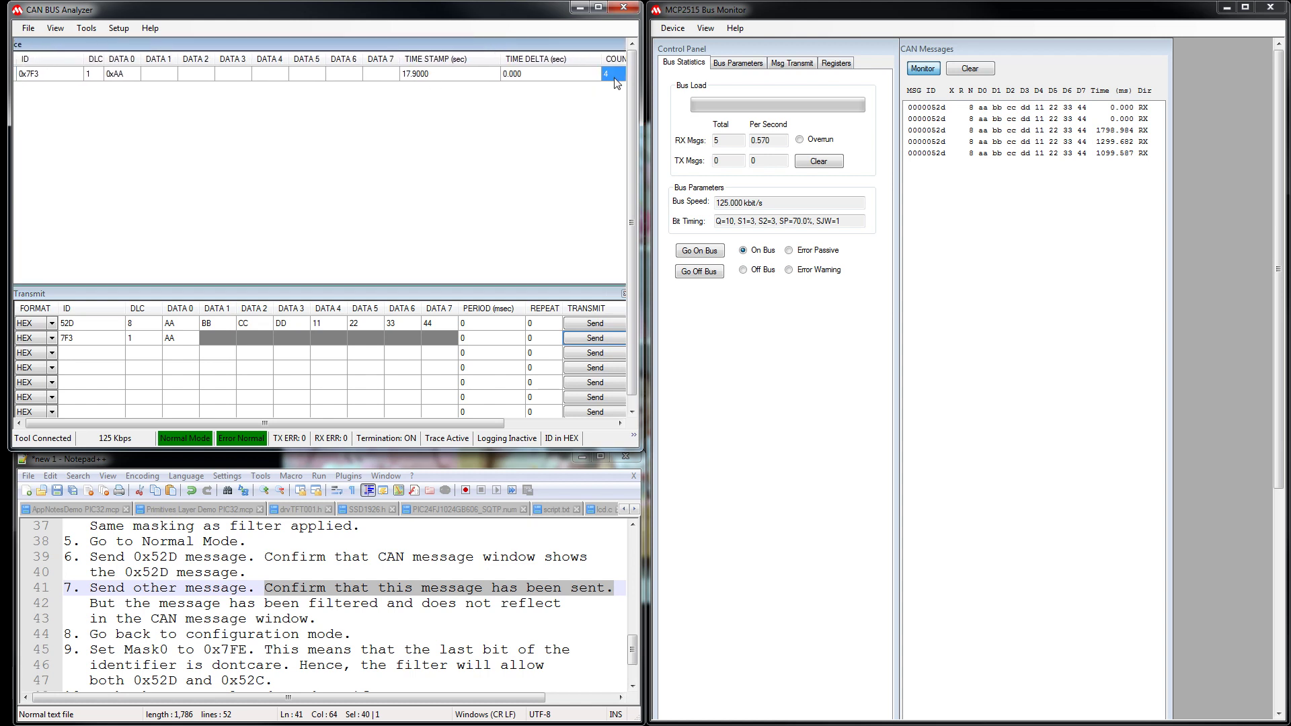
click(577, 339)
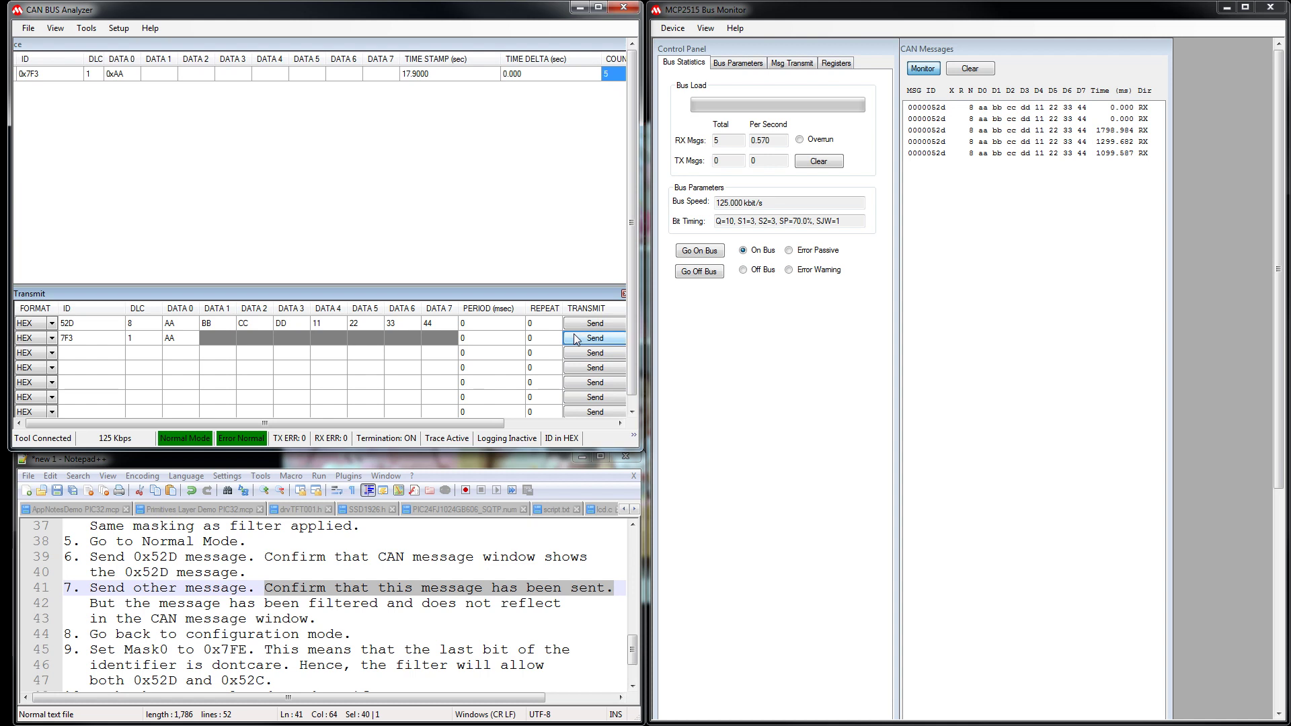
click(576, 339)
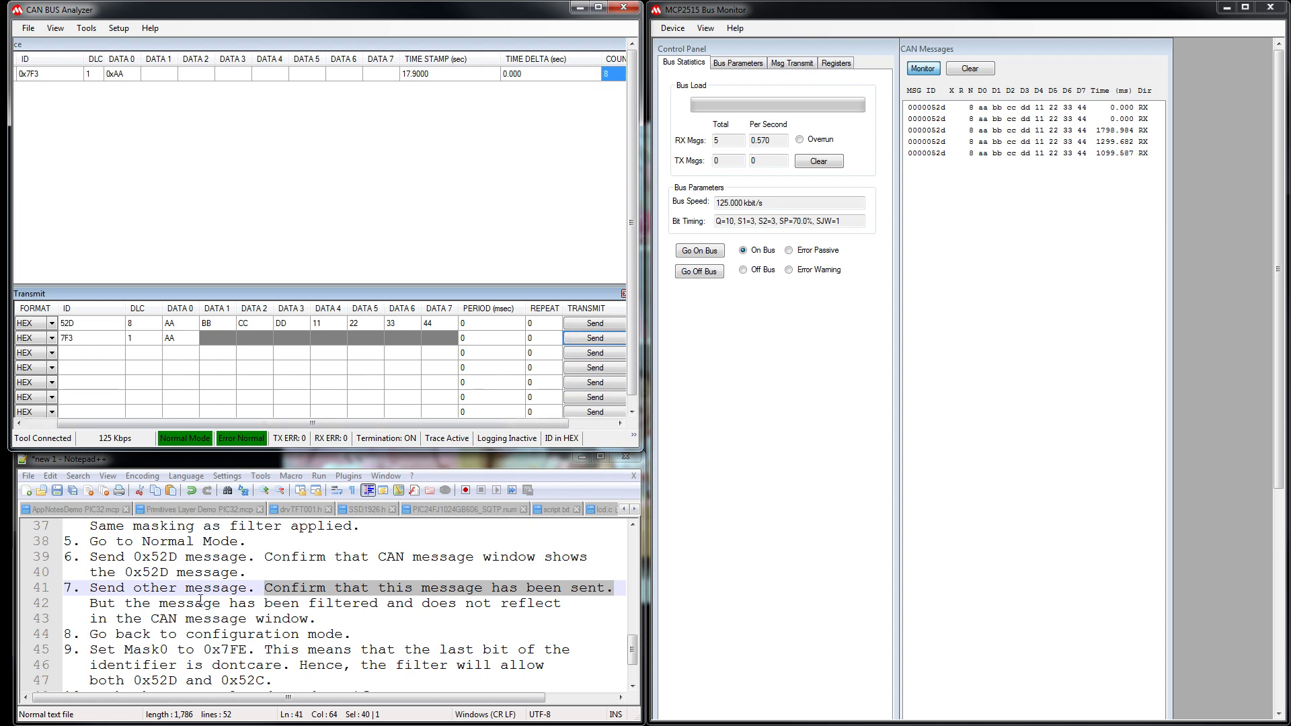
Step: Highlight the notes' remark that the message has been filtered, and send the 7F3 message several more times
drag(90, 603, 341, 617)
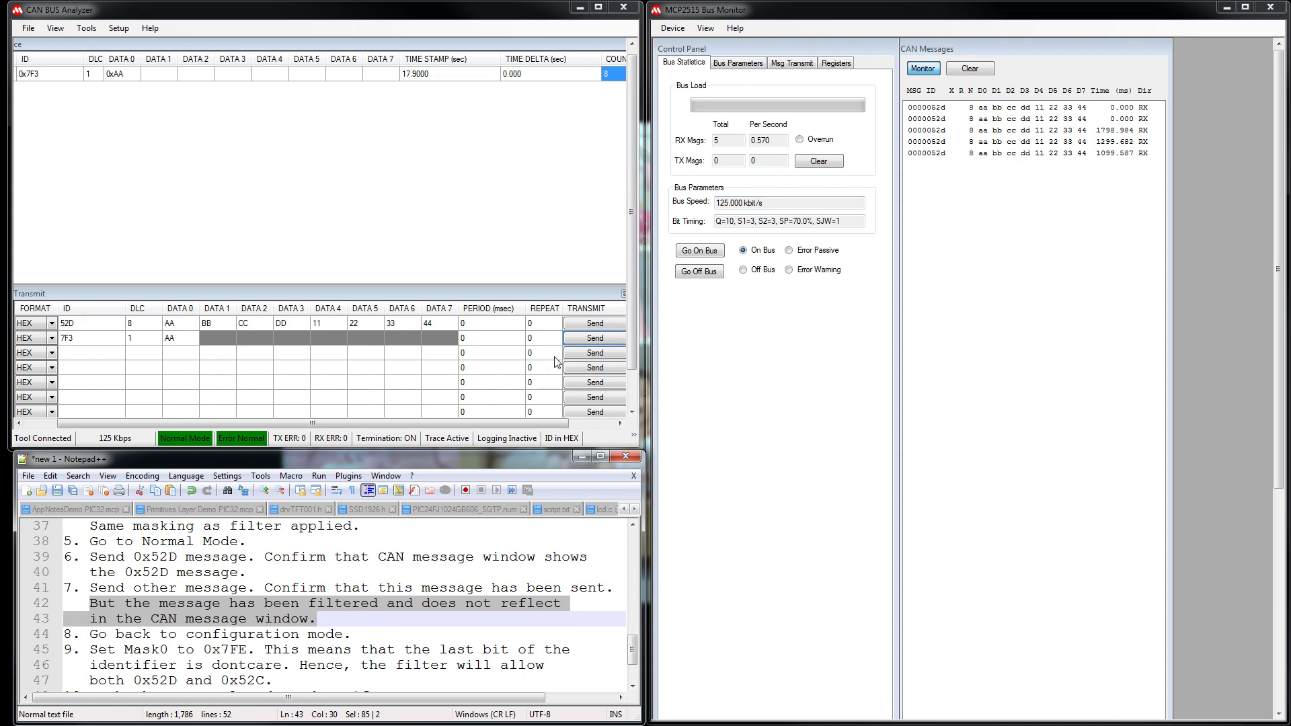
click(582, 341)
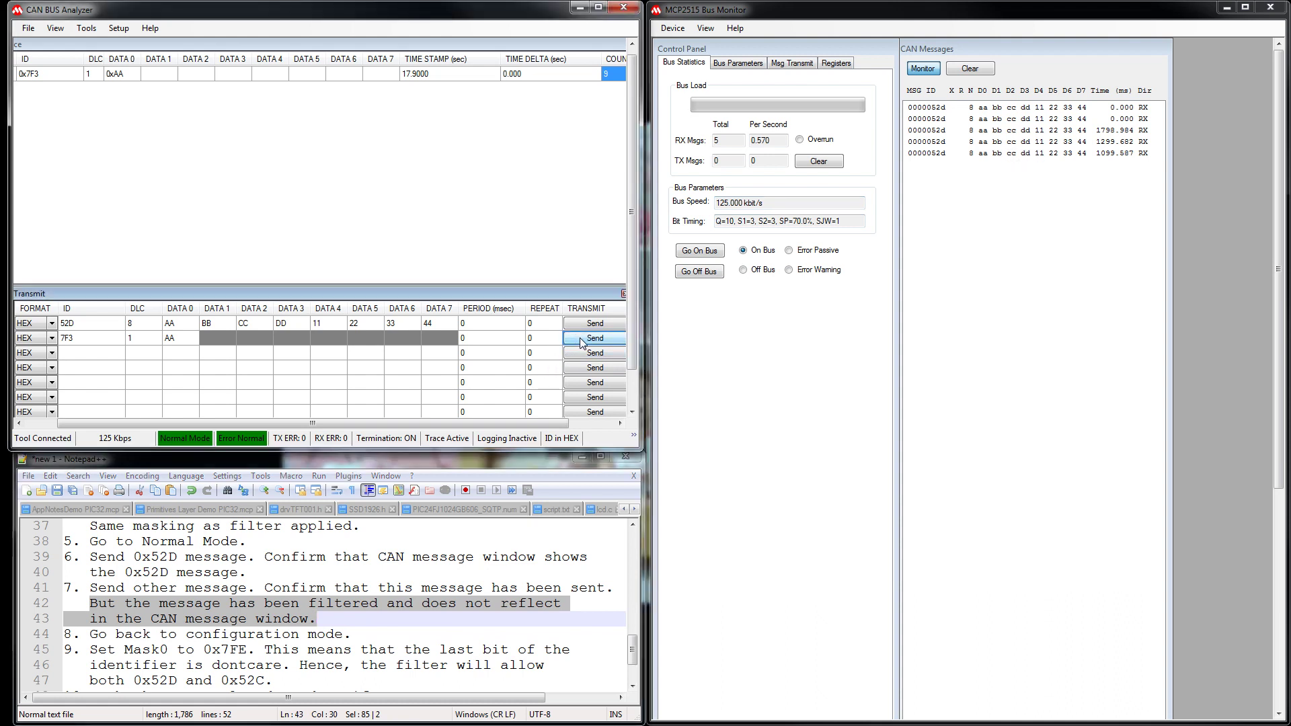
click(581, 341)
click(581, 342)
click(581, 342)
click(582, 341)
Step: Close the Fixed Trace window and highlight the instruction "Go back to configuration mode." in the notes
drag(465, 48, 390, 68)
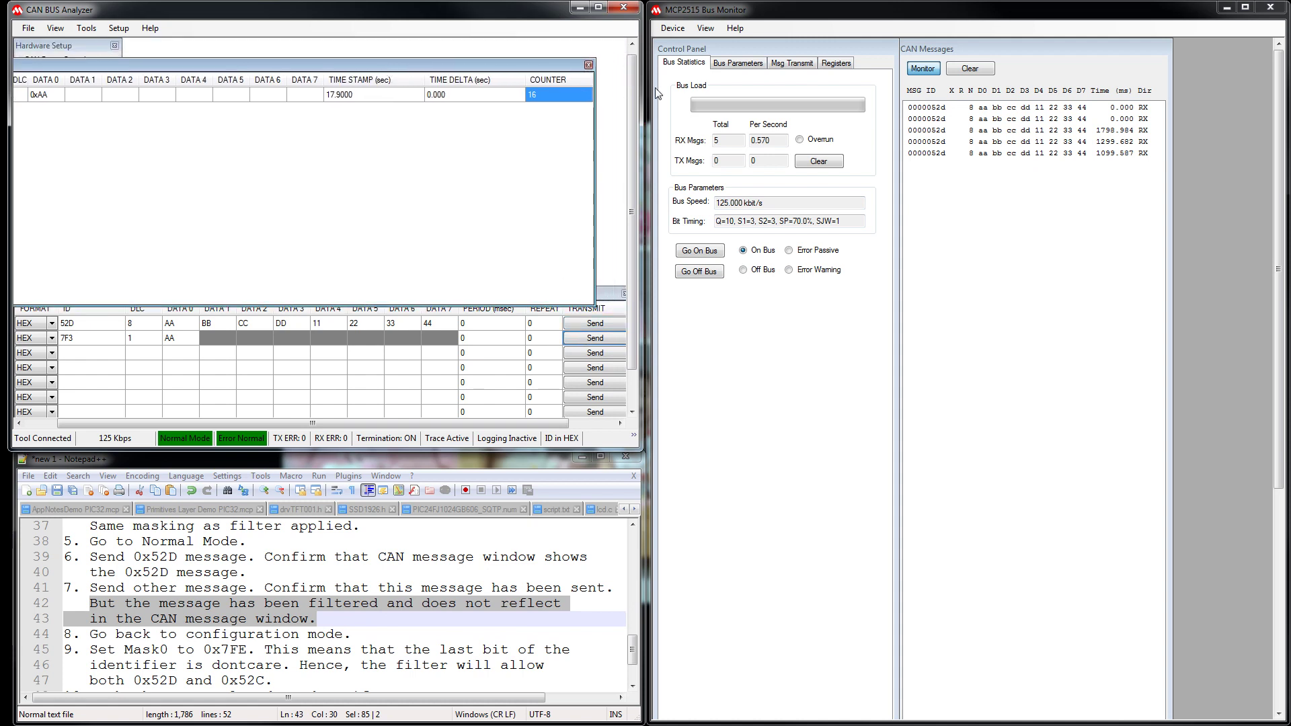
click(589, 65)
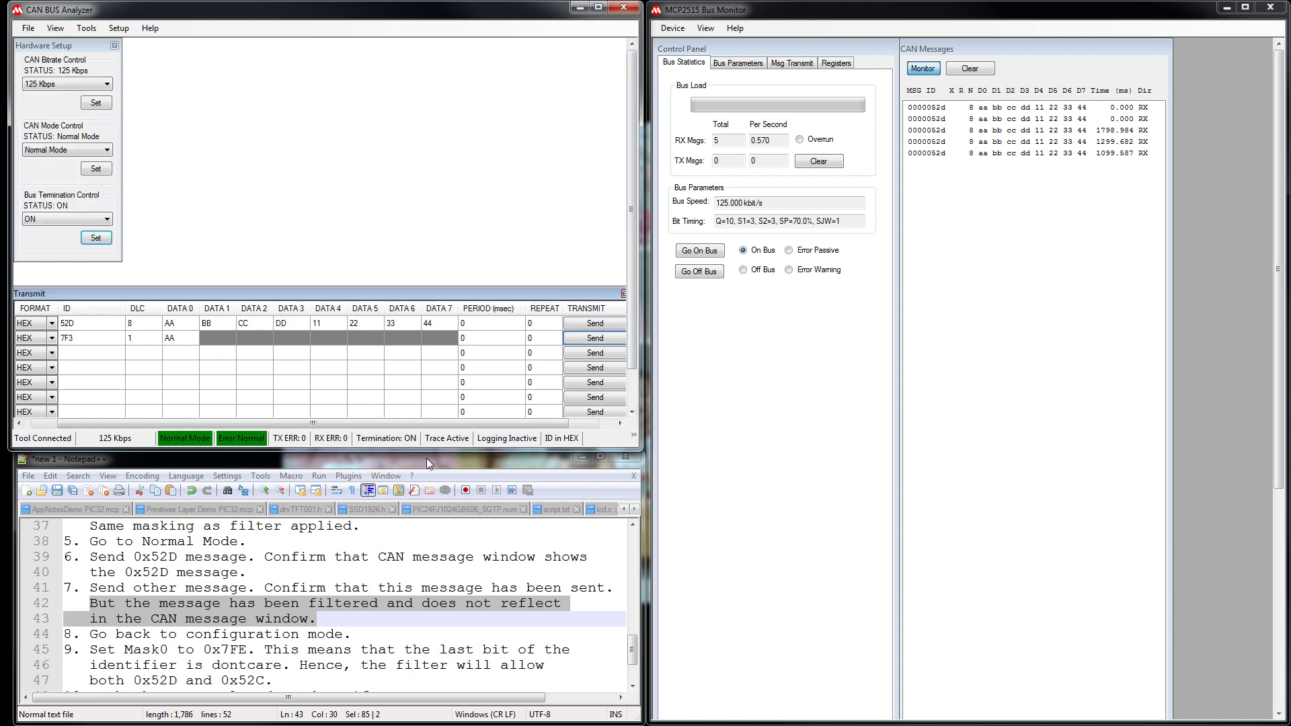
click(294, 634)
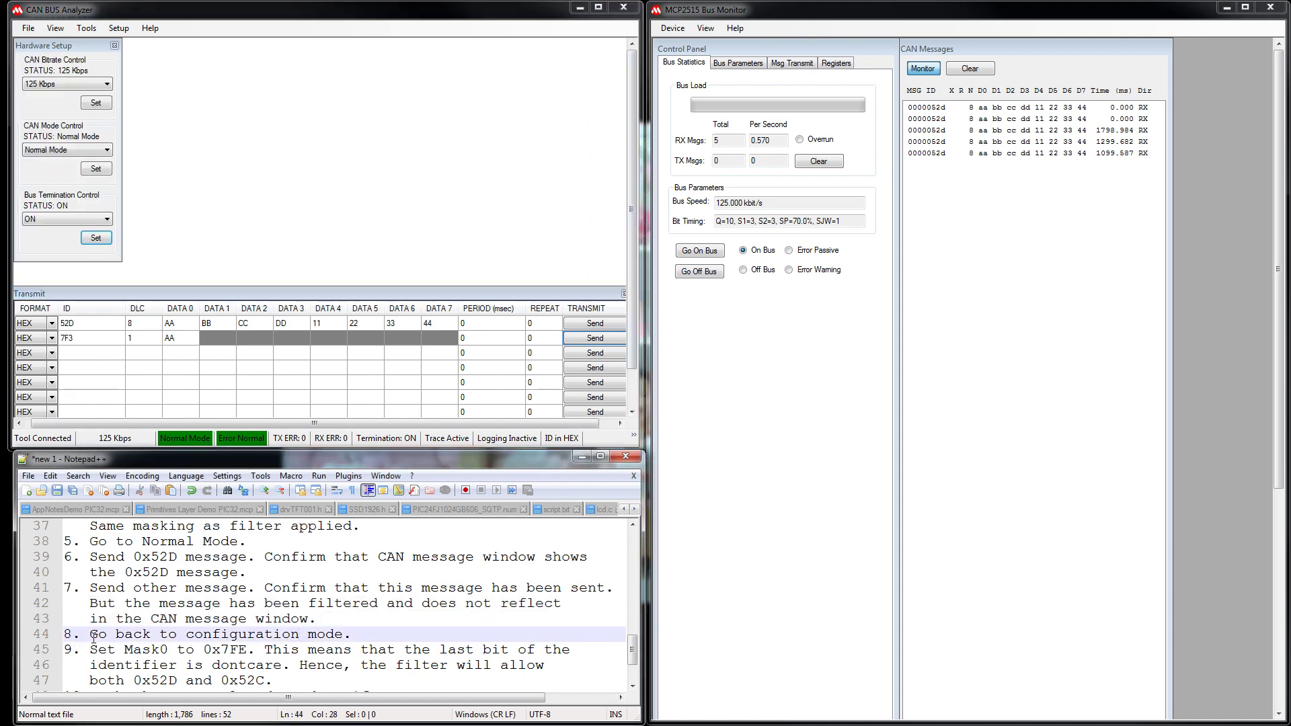
drag(91, 634, 362, 633)
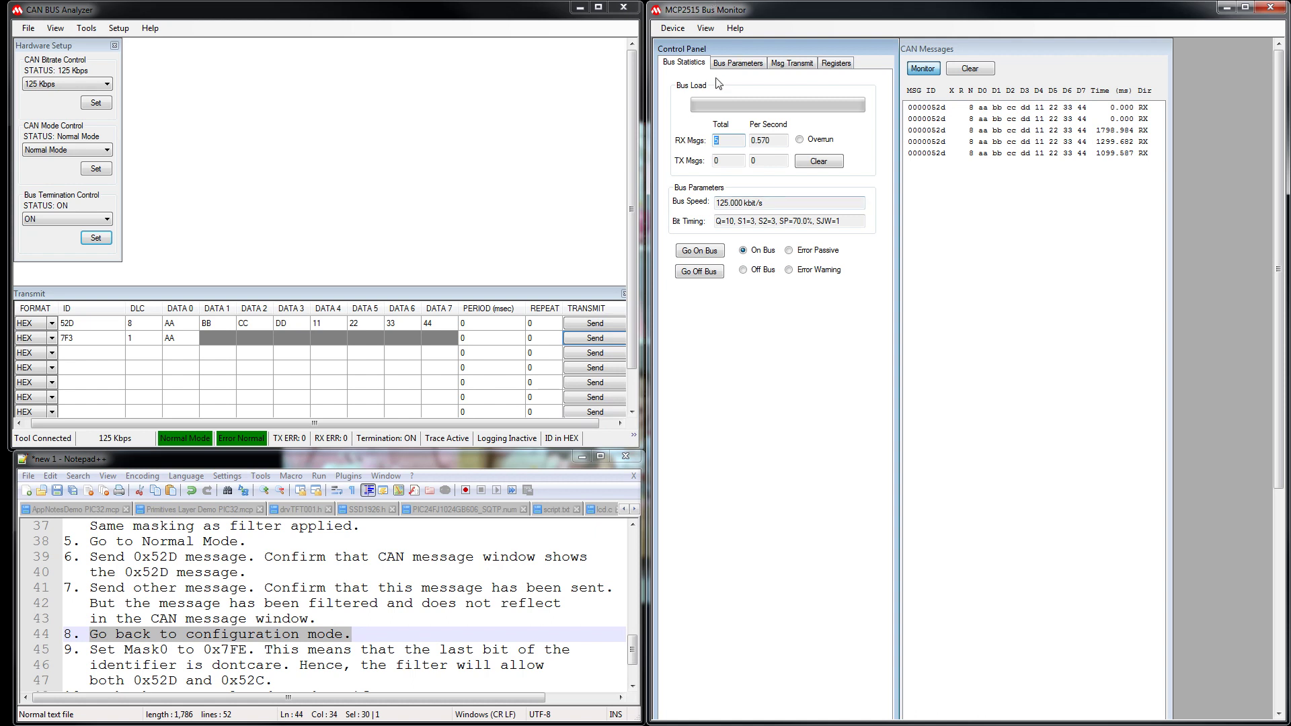
Step: Set the driver mode to Configuration in MCP2515 Bus Monitor's bus parameters and apply it
click(730, 63)
click(758, 152)
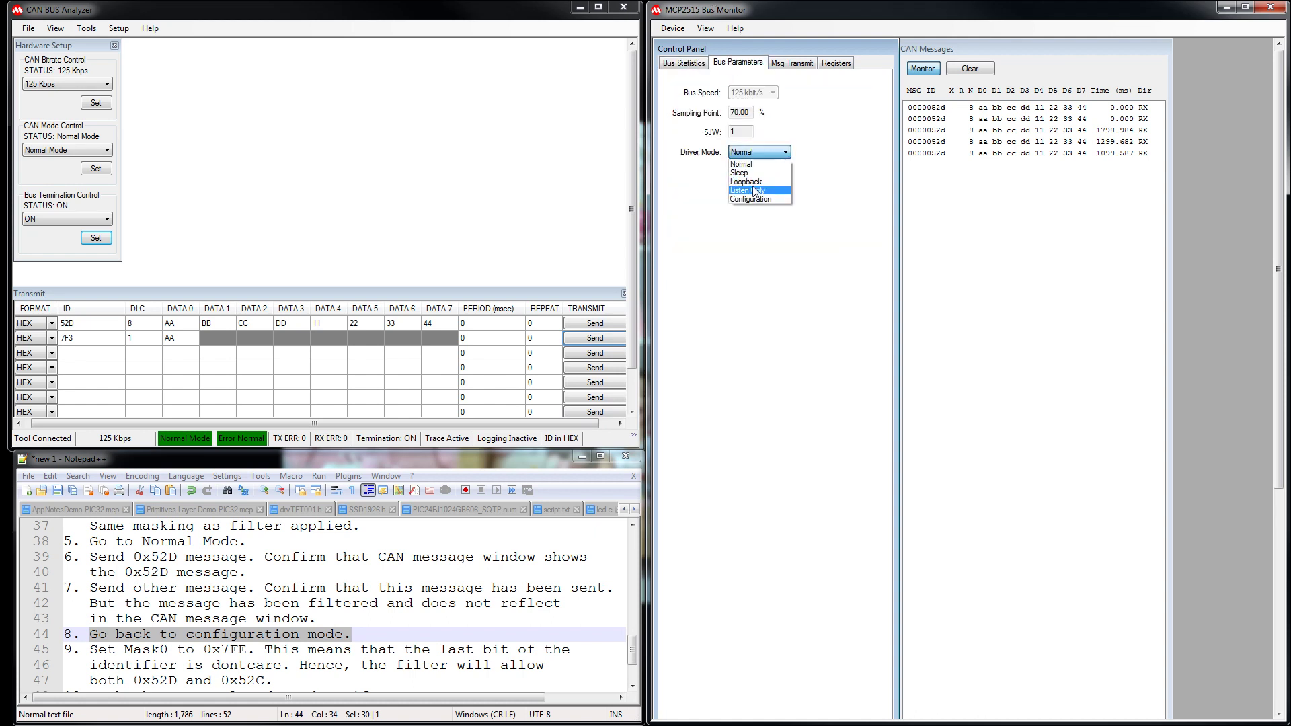
click(752, 201)
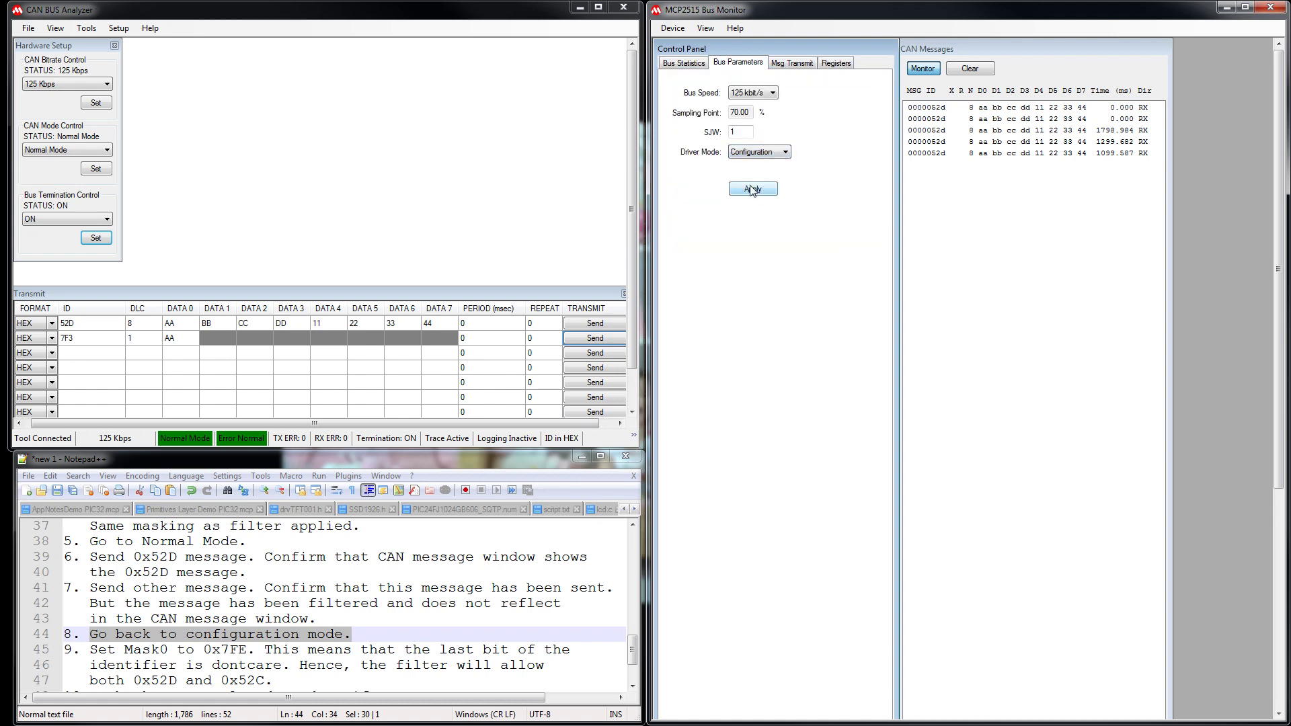
click(752, 190)
Step: Highlight the notes' instruction "Set Mask0 to 0x7FE." and its explanation about the don't-care last bit and the allowed identifiers
drag(90, 649, 261, 651)
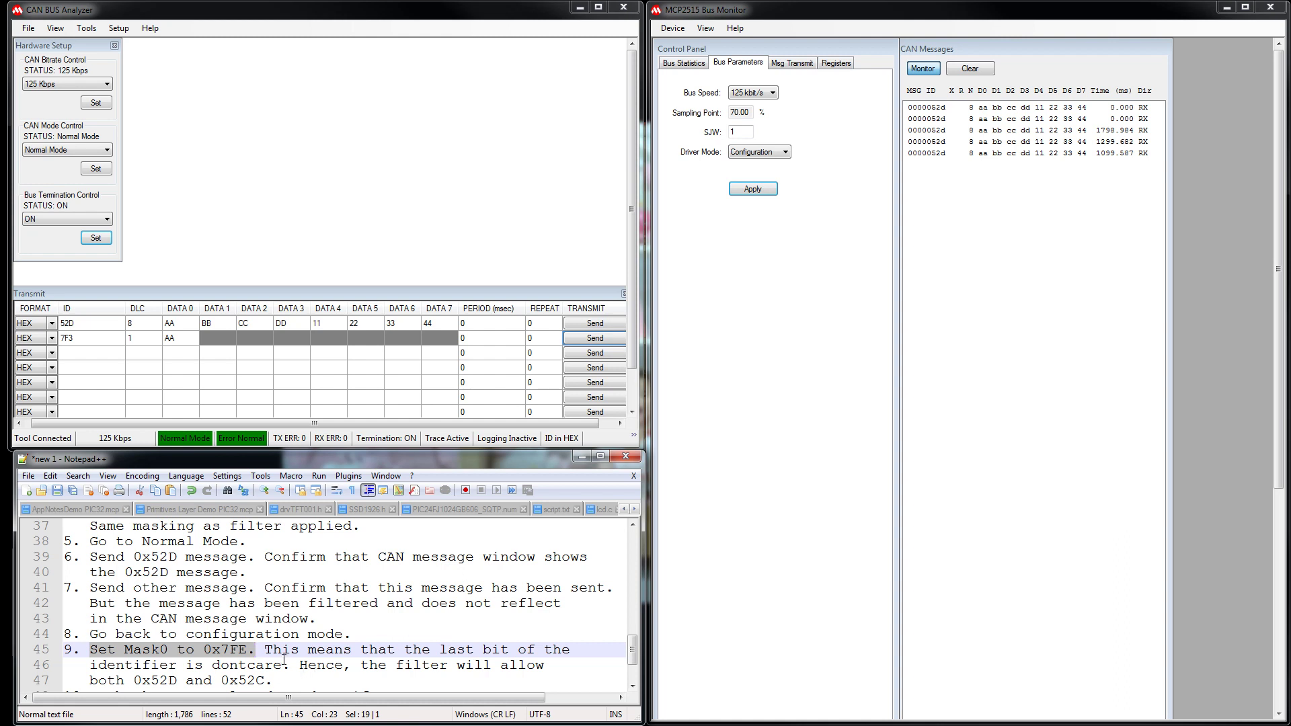
drag(265, 650, 291, 665)
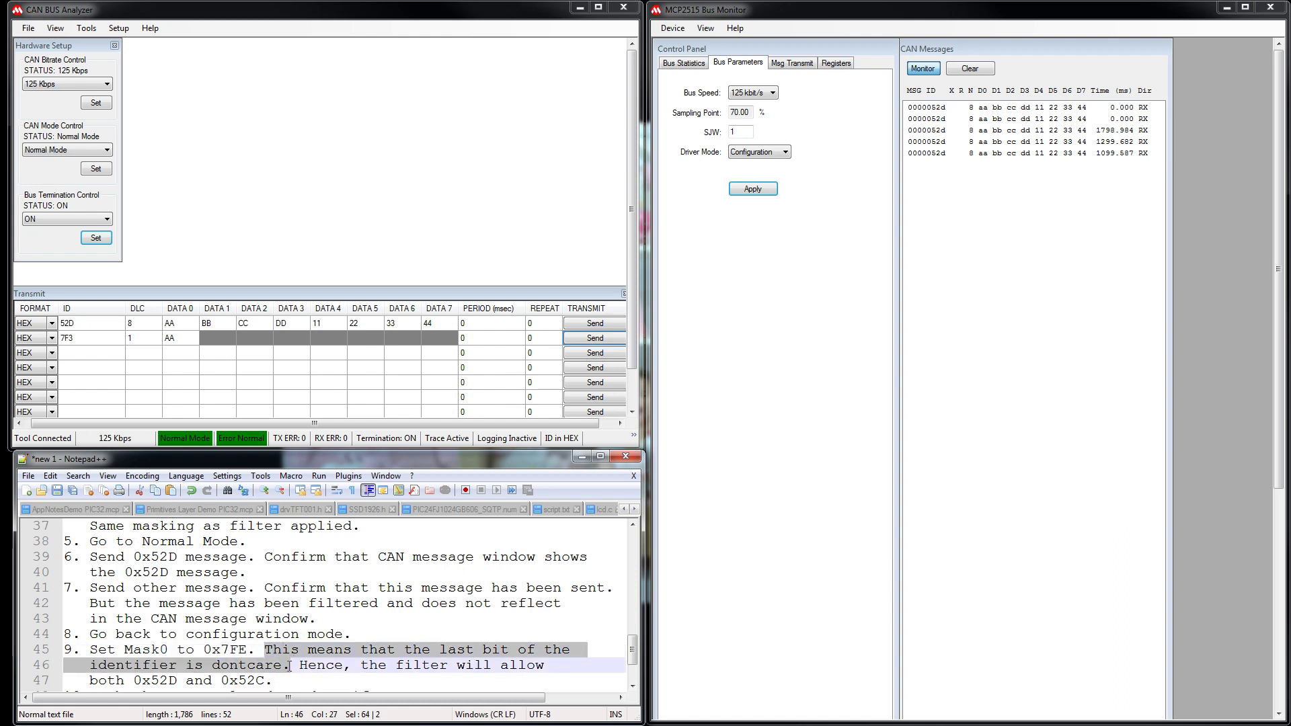
scroll(353, 621, down, 1)
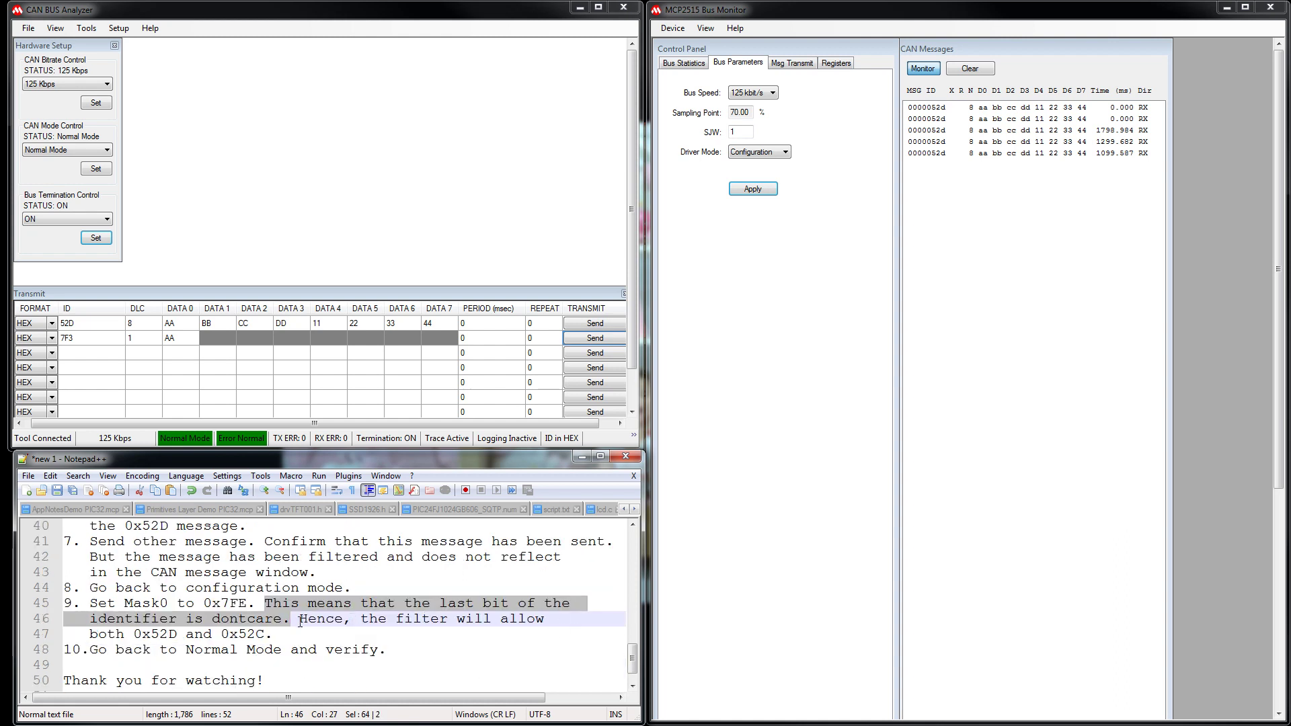
drag(300, 620, 285, 640)
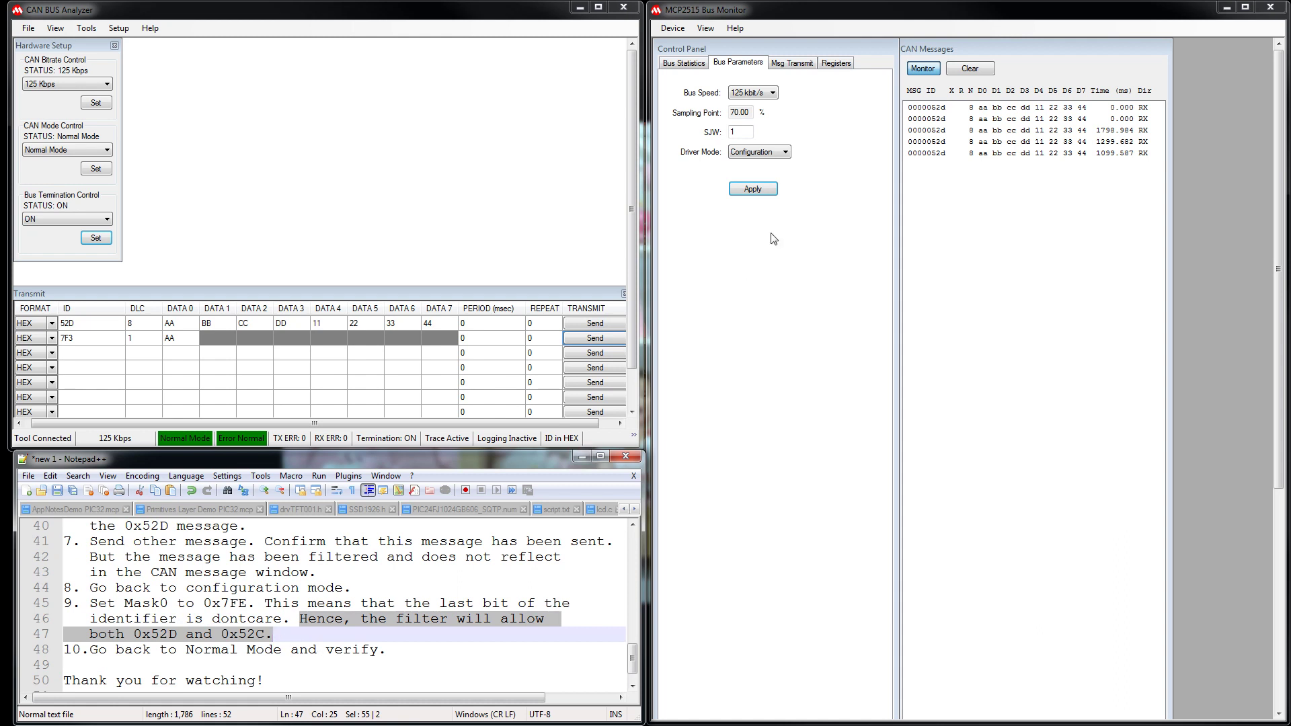
Step: Clear bit 5 of the RXM0SIDL register to make it C0, write the selected register, and read all registers back
click(836, 64)
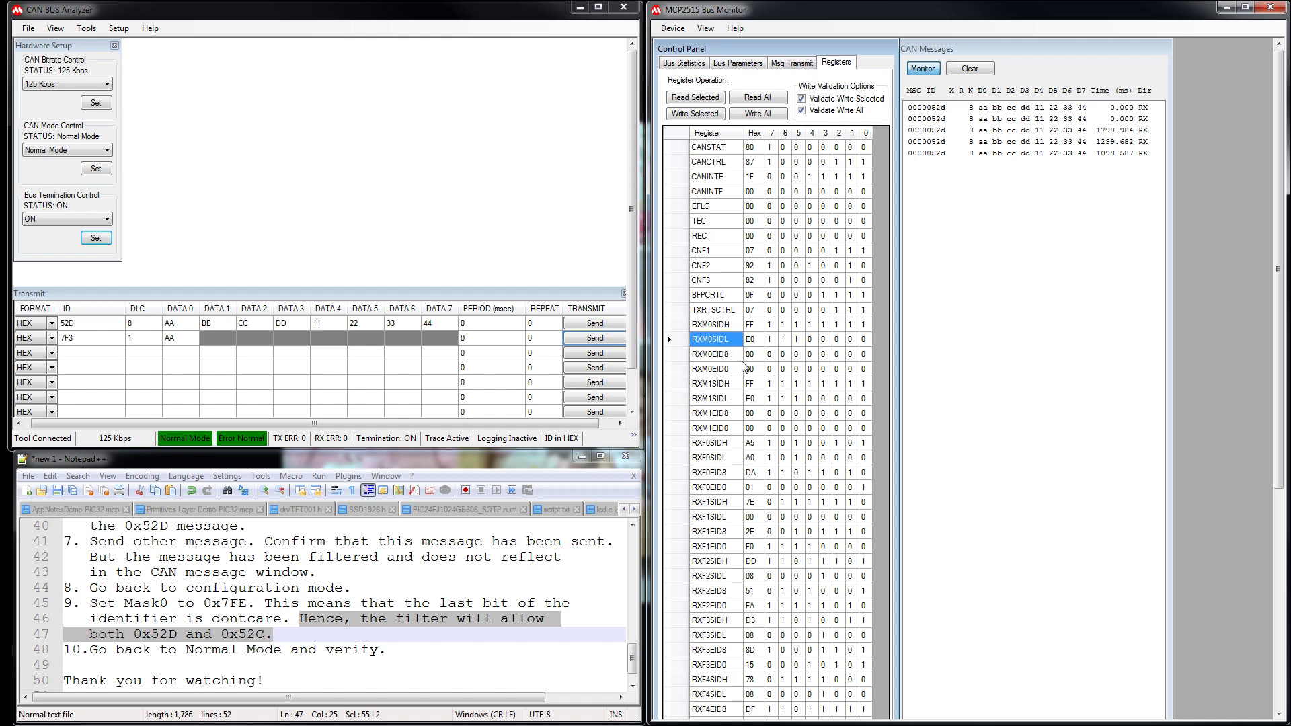
click(797, 340)
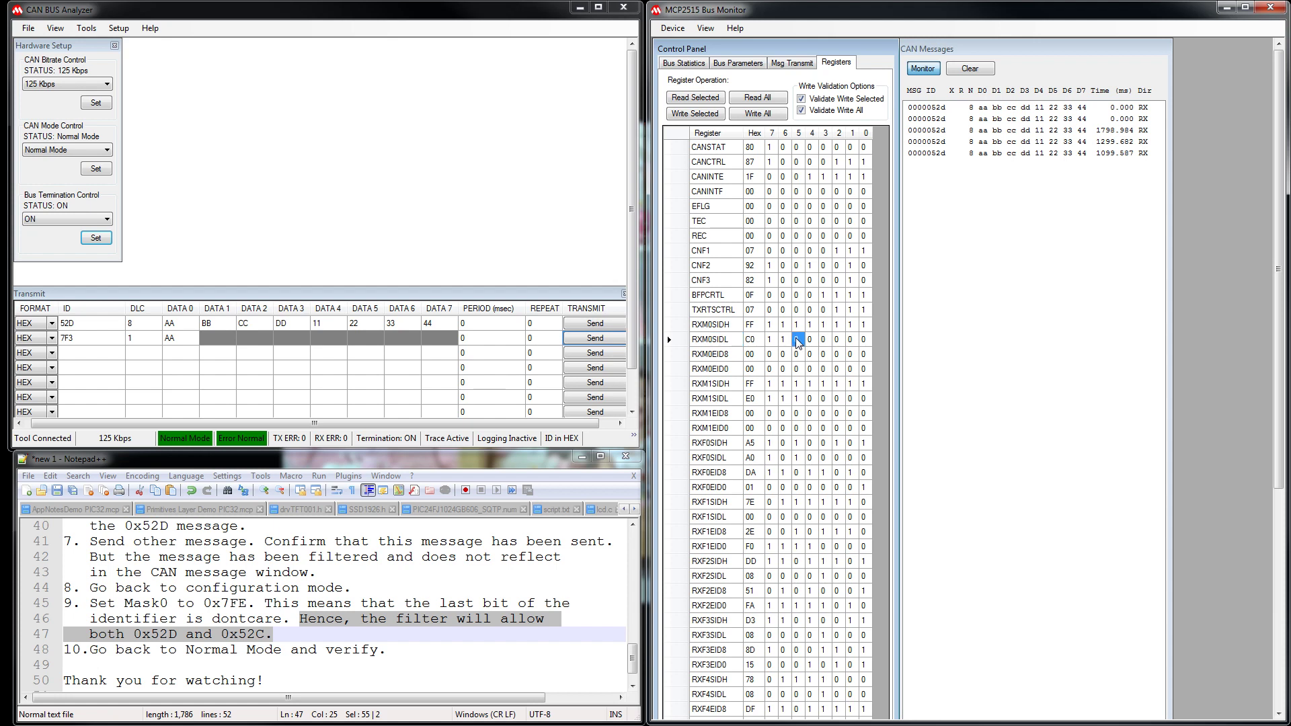
click(705, 115)
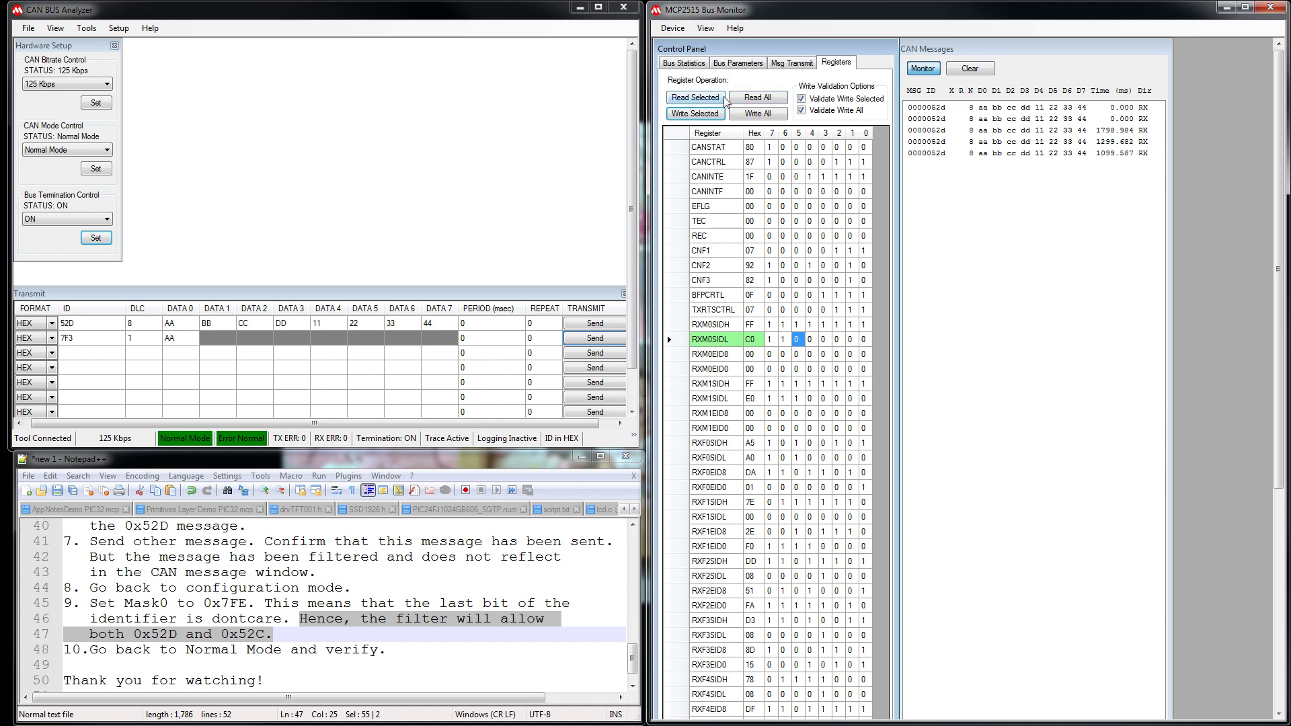
click(757, 98)
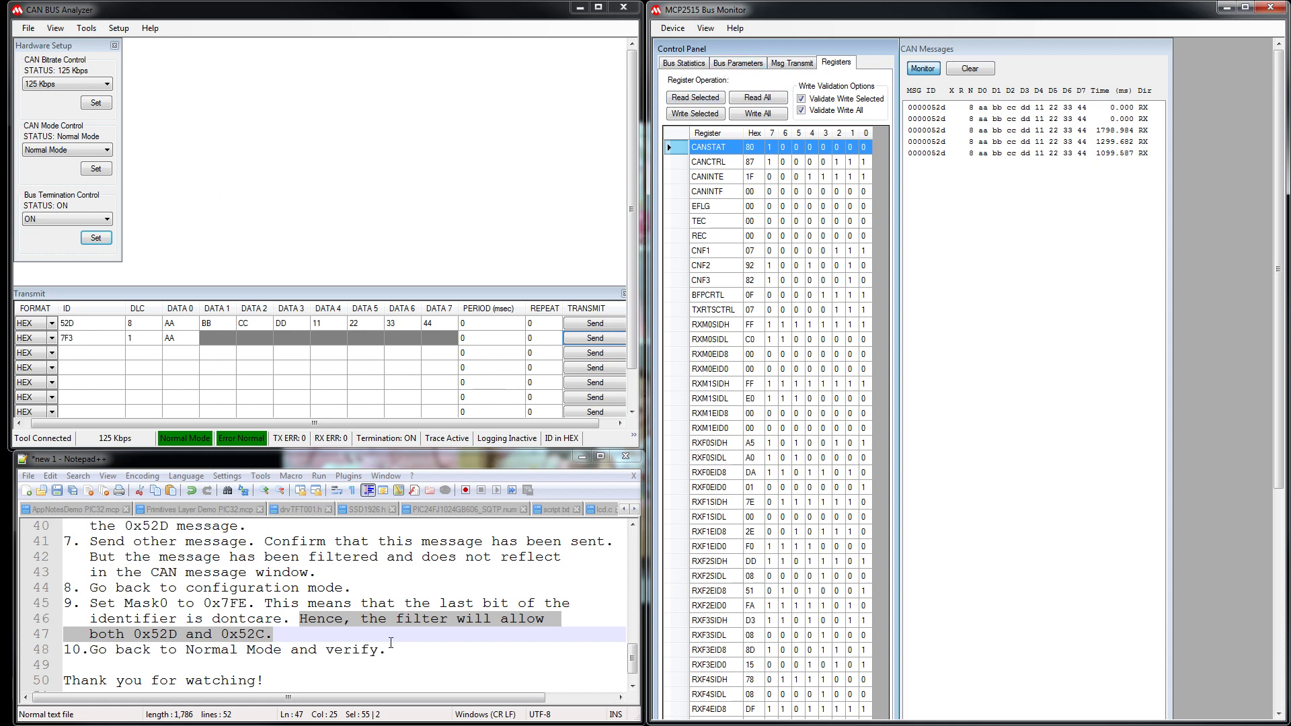
Step: Highlight the notes' instruction "Go back to Normal Mode and verify." and apply the Normal driver mode in MCP2515 Bus Monitor's bus parameters
drag(386, 649, 82, 649)
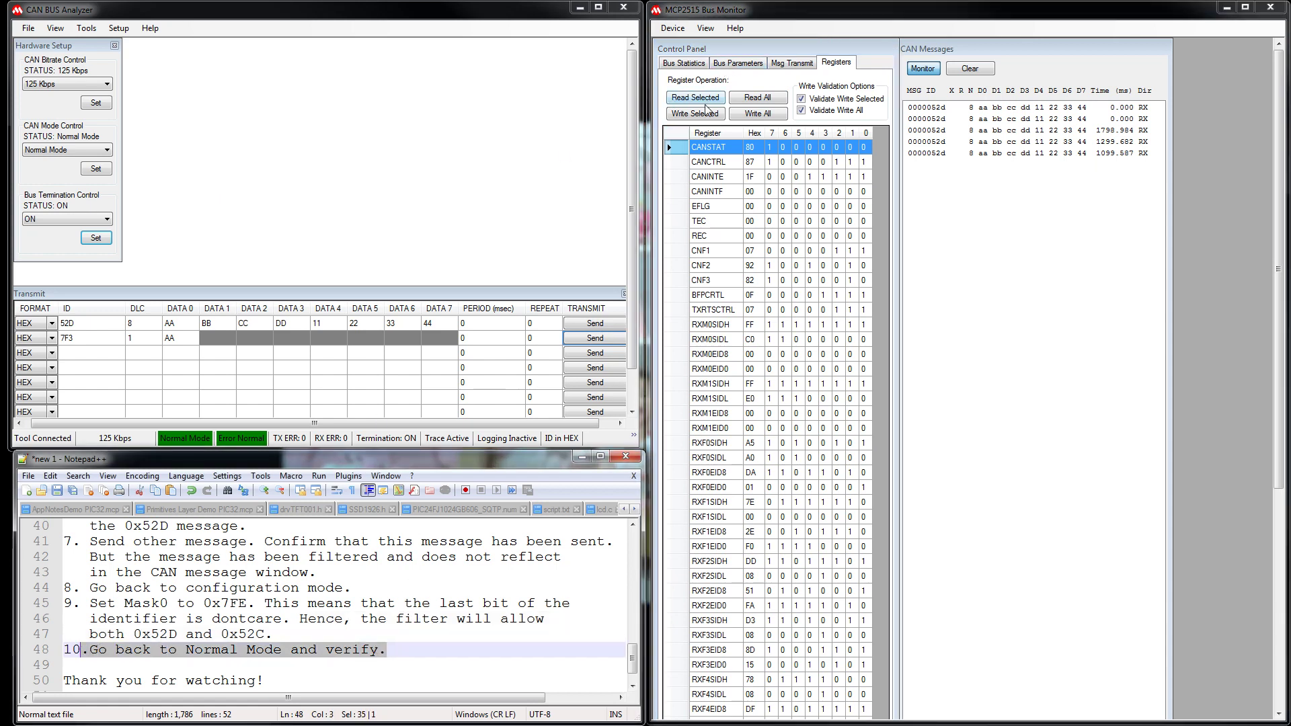
click(748, 63)
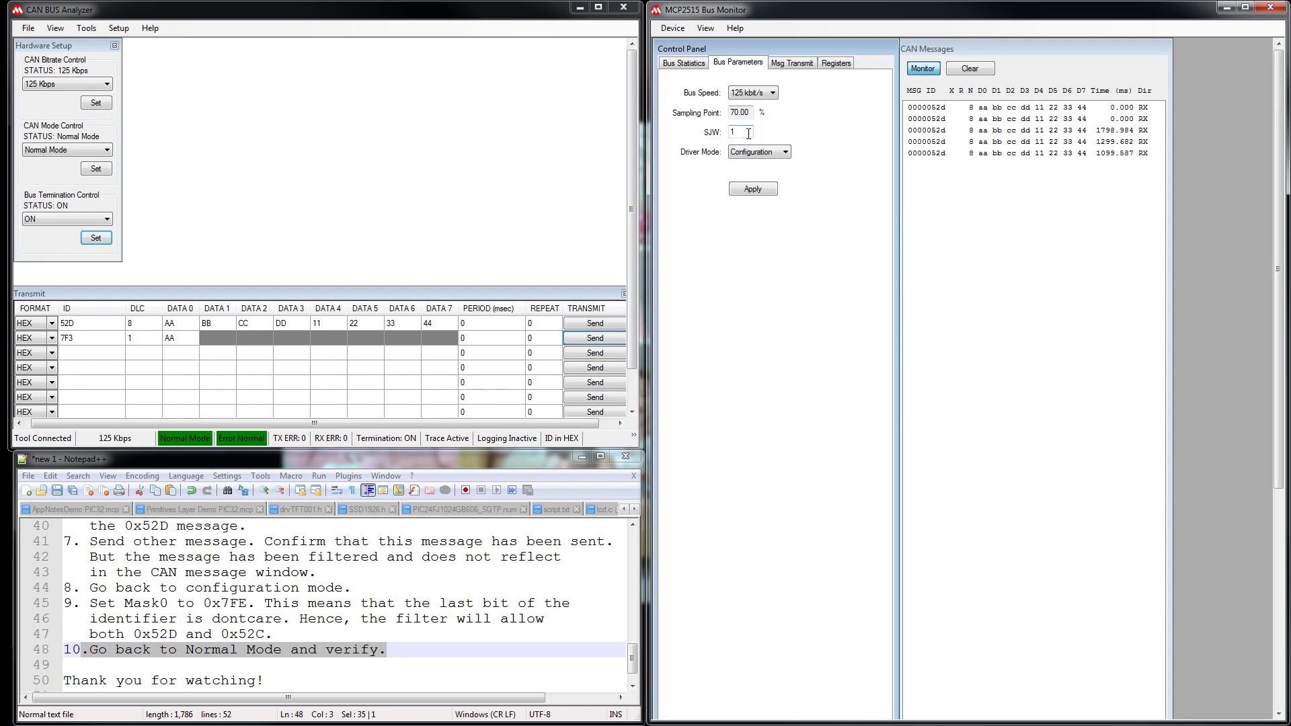
click(759, 152)
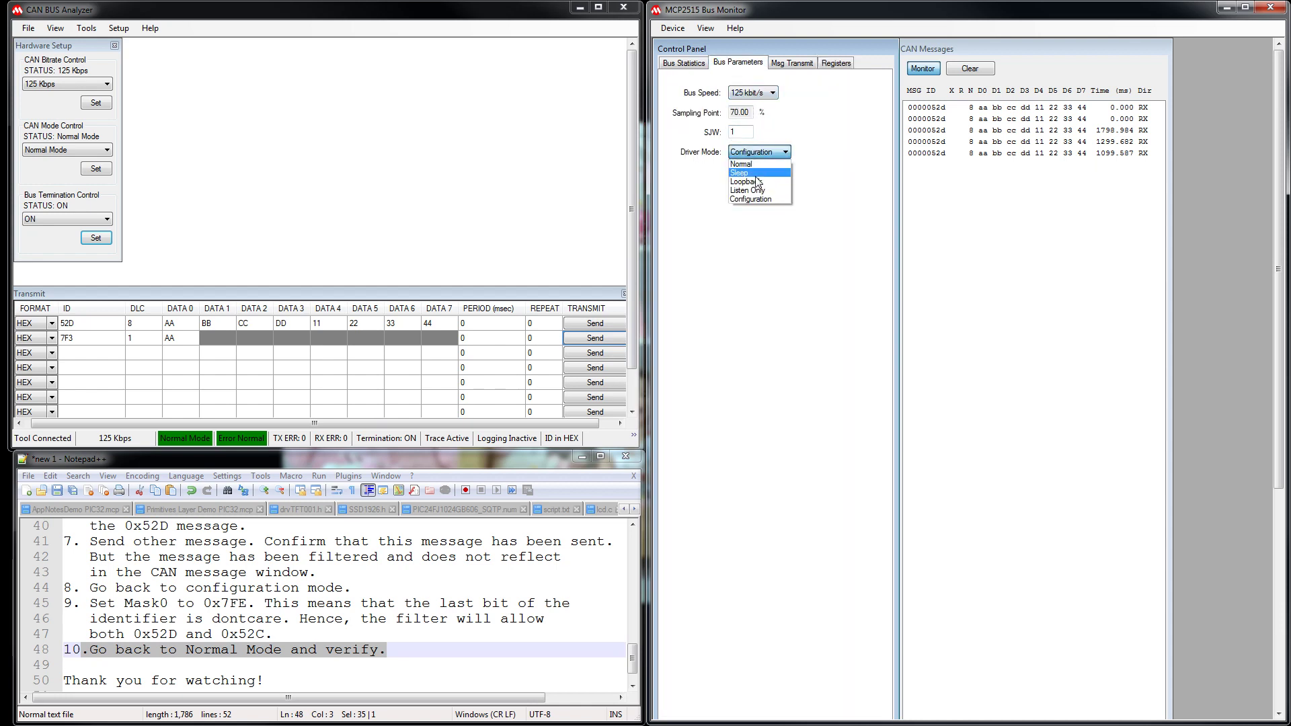
click(752, 164)
click(751, 189)
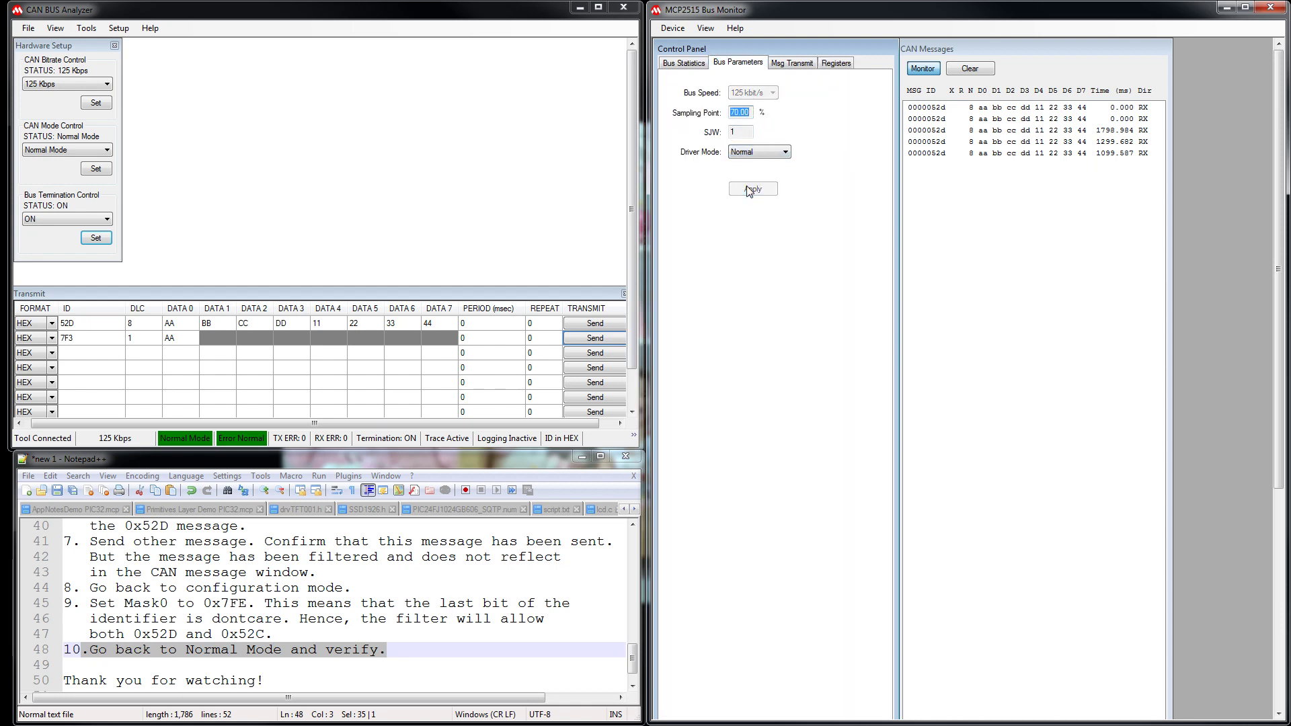
Step: Add a third transmit message in CAN BUS Analyzer with ID 52C and DLC 8
click(106, 354)
click(106, 354)
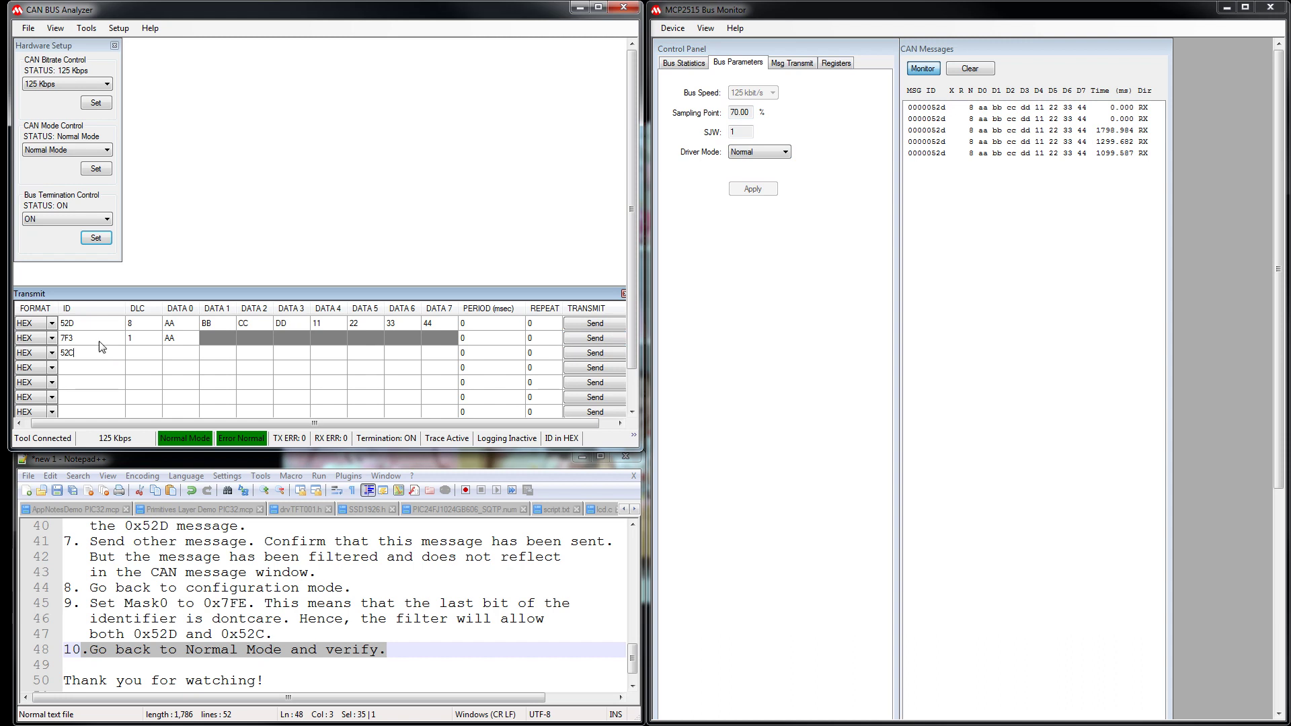
click(151, 357)
text(8)
Step: Fill the 52C message's data bytes 0 to 7 with 11, 22, 33, 44, 55, 66, 77 and 88
click(190, 353)
text(11)
text(22)
click(259, 357)
text(33)
click(286, 357)
text(4455)
click(360, 361)
text(66)
click(403, 361)
text(77)
click(436, 362)
text(88)
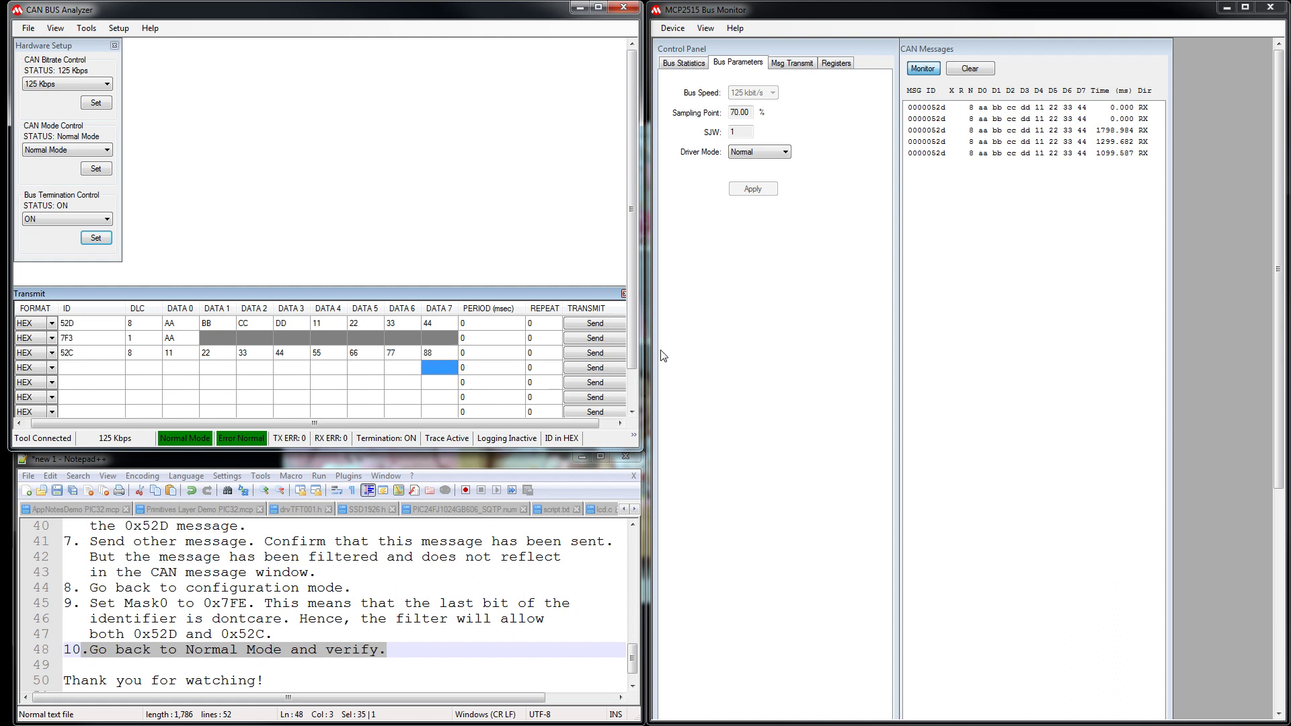
Step: Send the 52C message twice, alternate several sends of 52D and 52C, and send the 7F3 message to test the filter
click(620, 353)
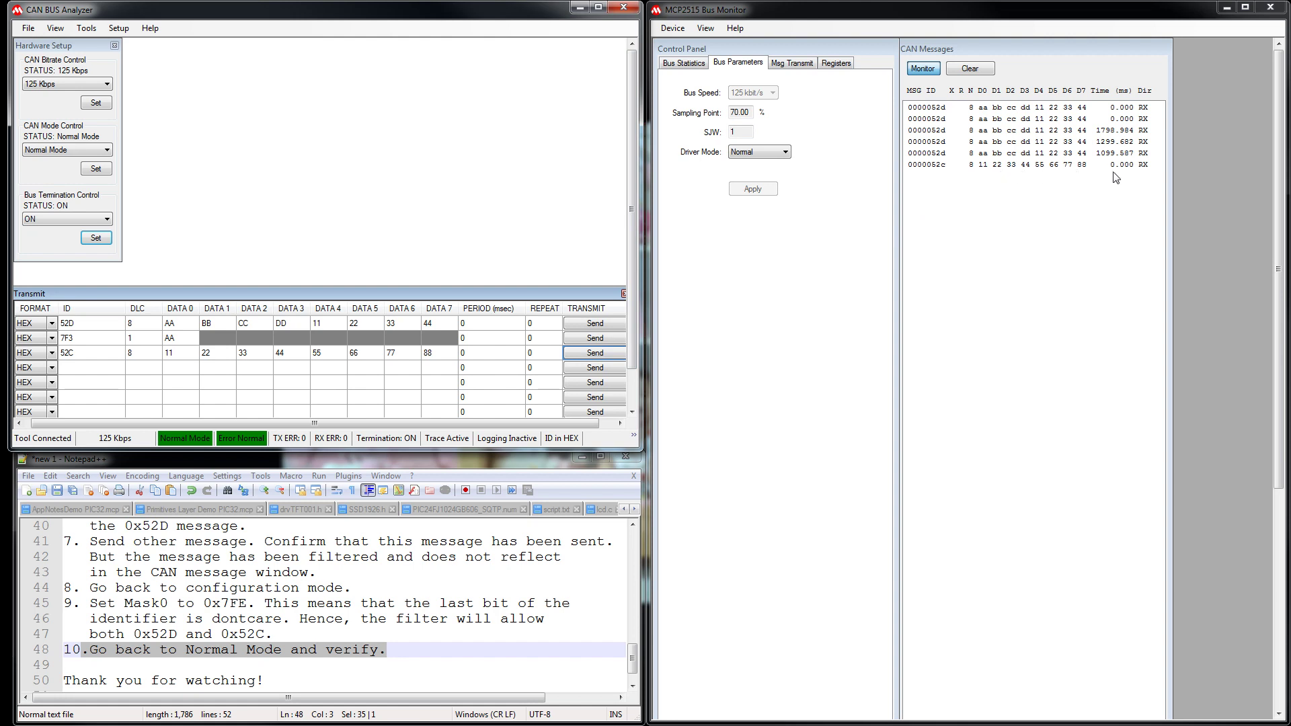
click(591, 354)
click(609, 324)
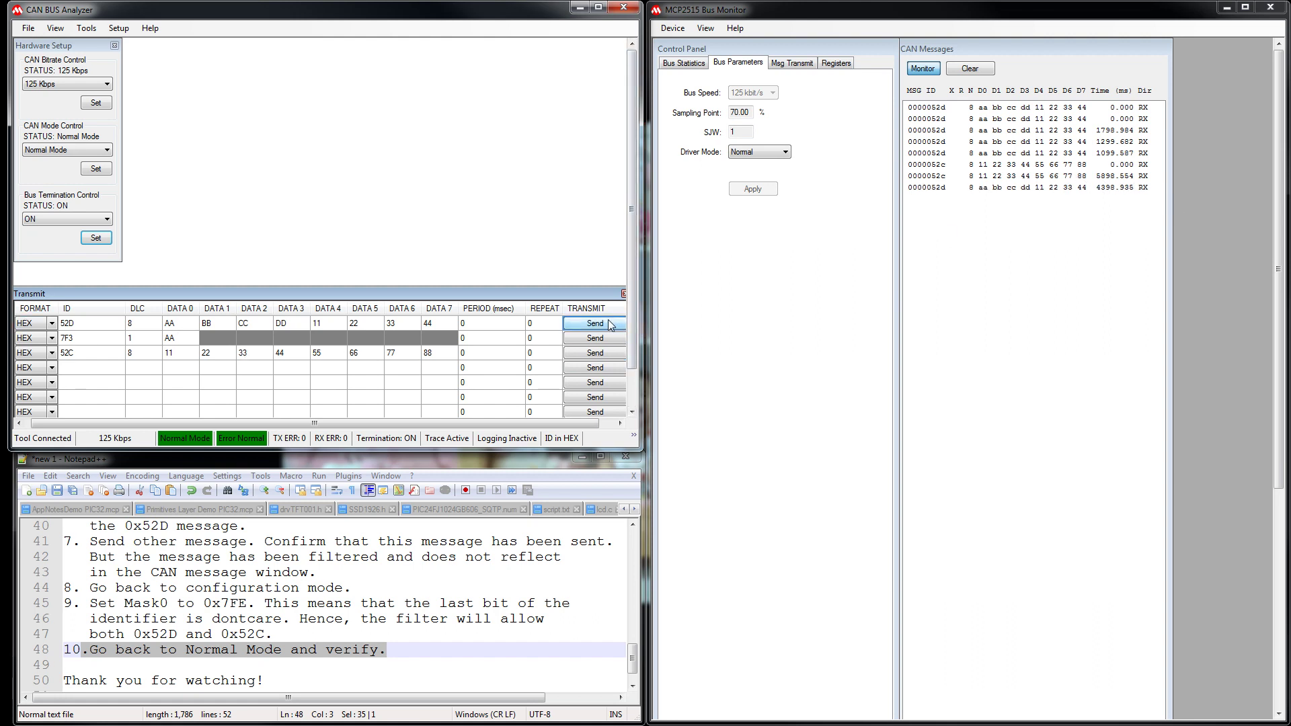
click(610, 353)
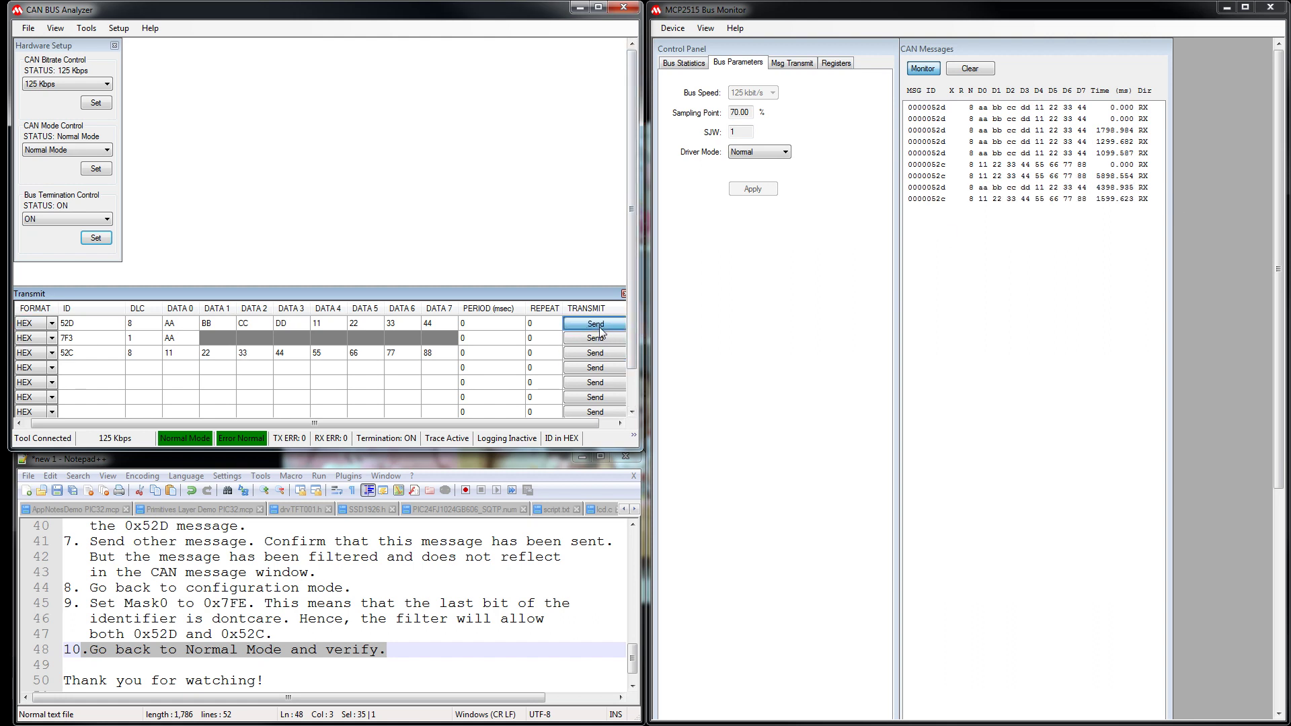
click(609, 354)
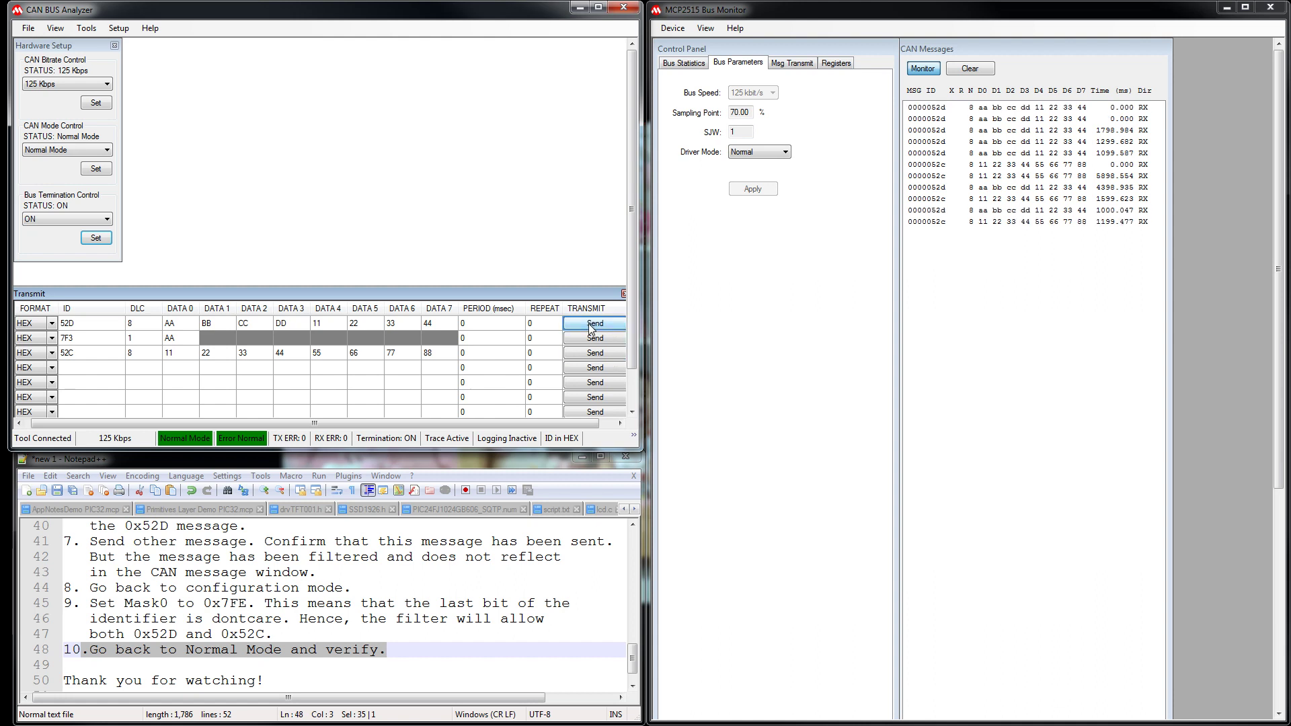
click(602, 358)
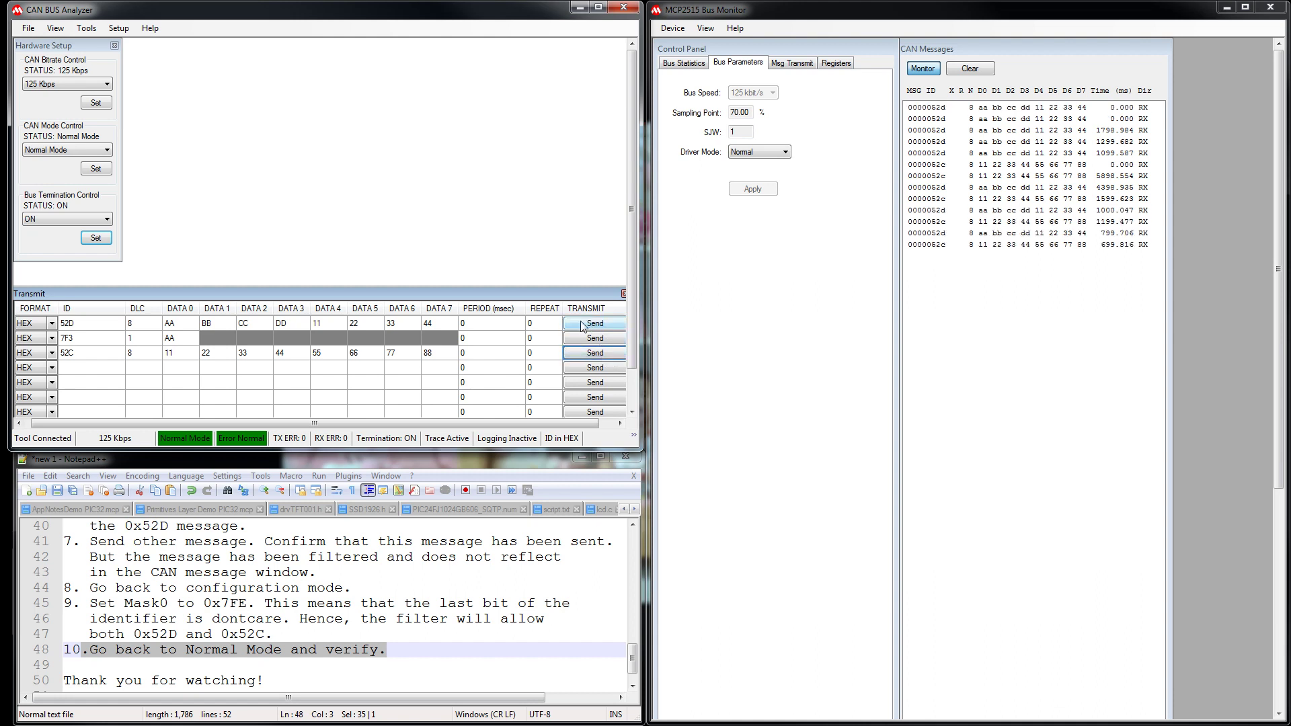
click(599, 356)
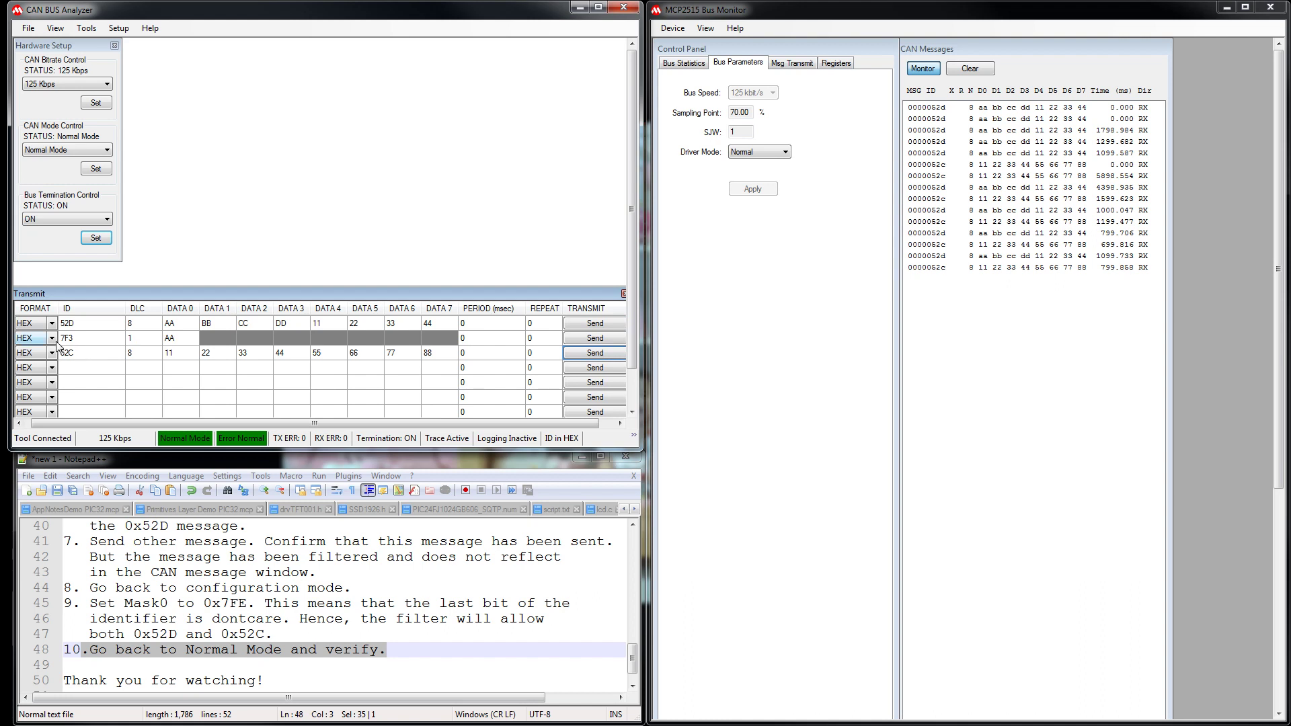
click(594, 340)
Step: Highlight the closing line "Thank you for watching!" at the end of the notes in Notepad++
click(633, 687)
click(633, 687)
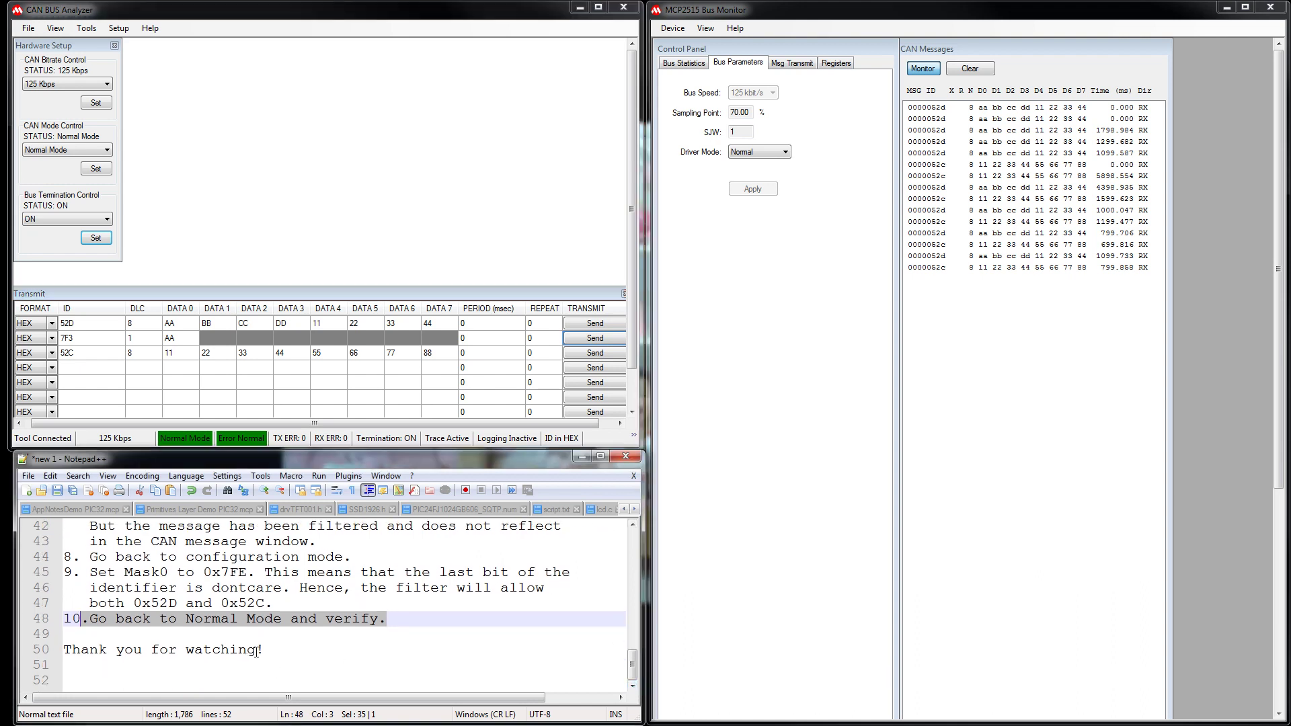
drag(268, 651, 64, 649)
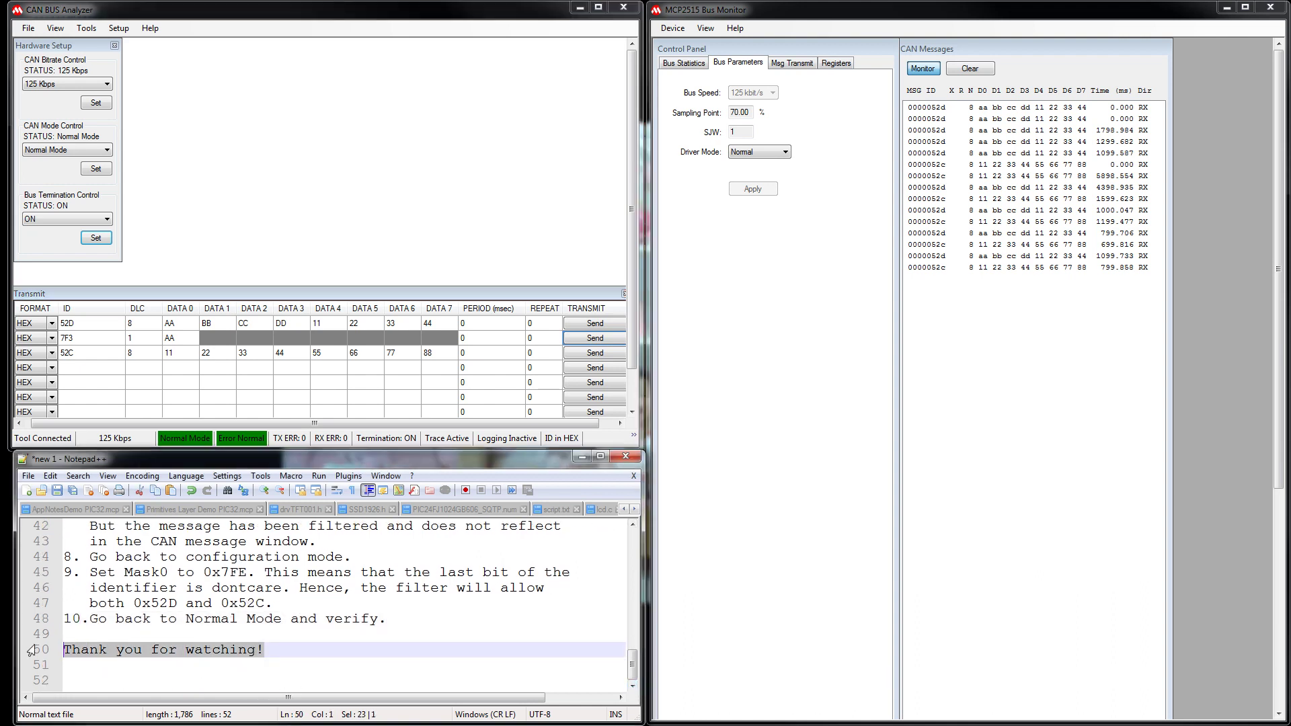